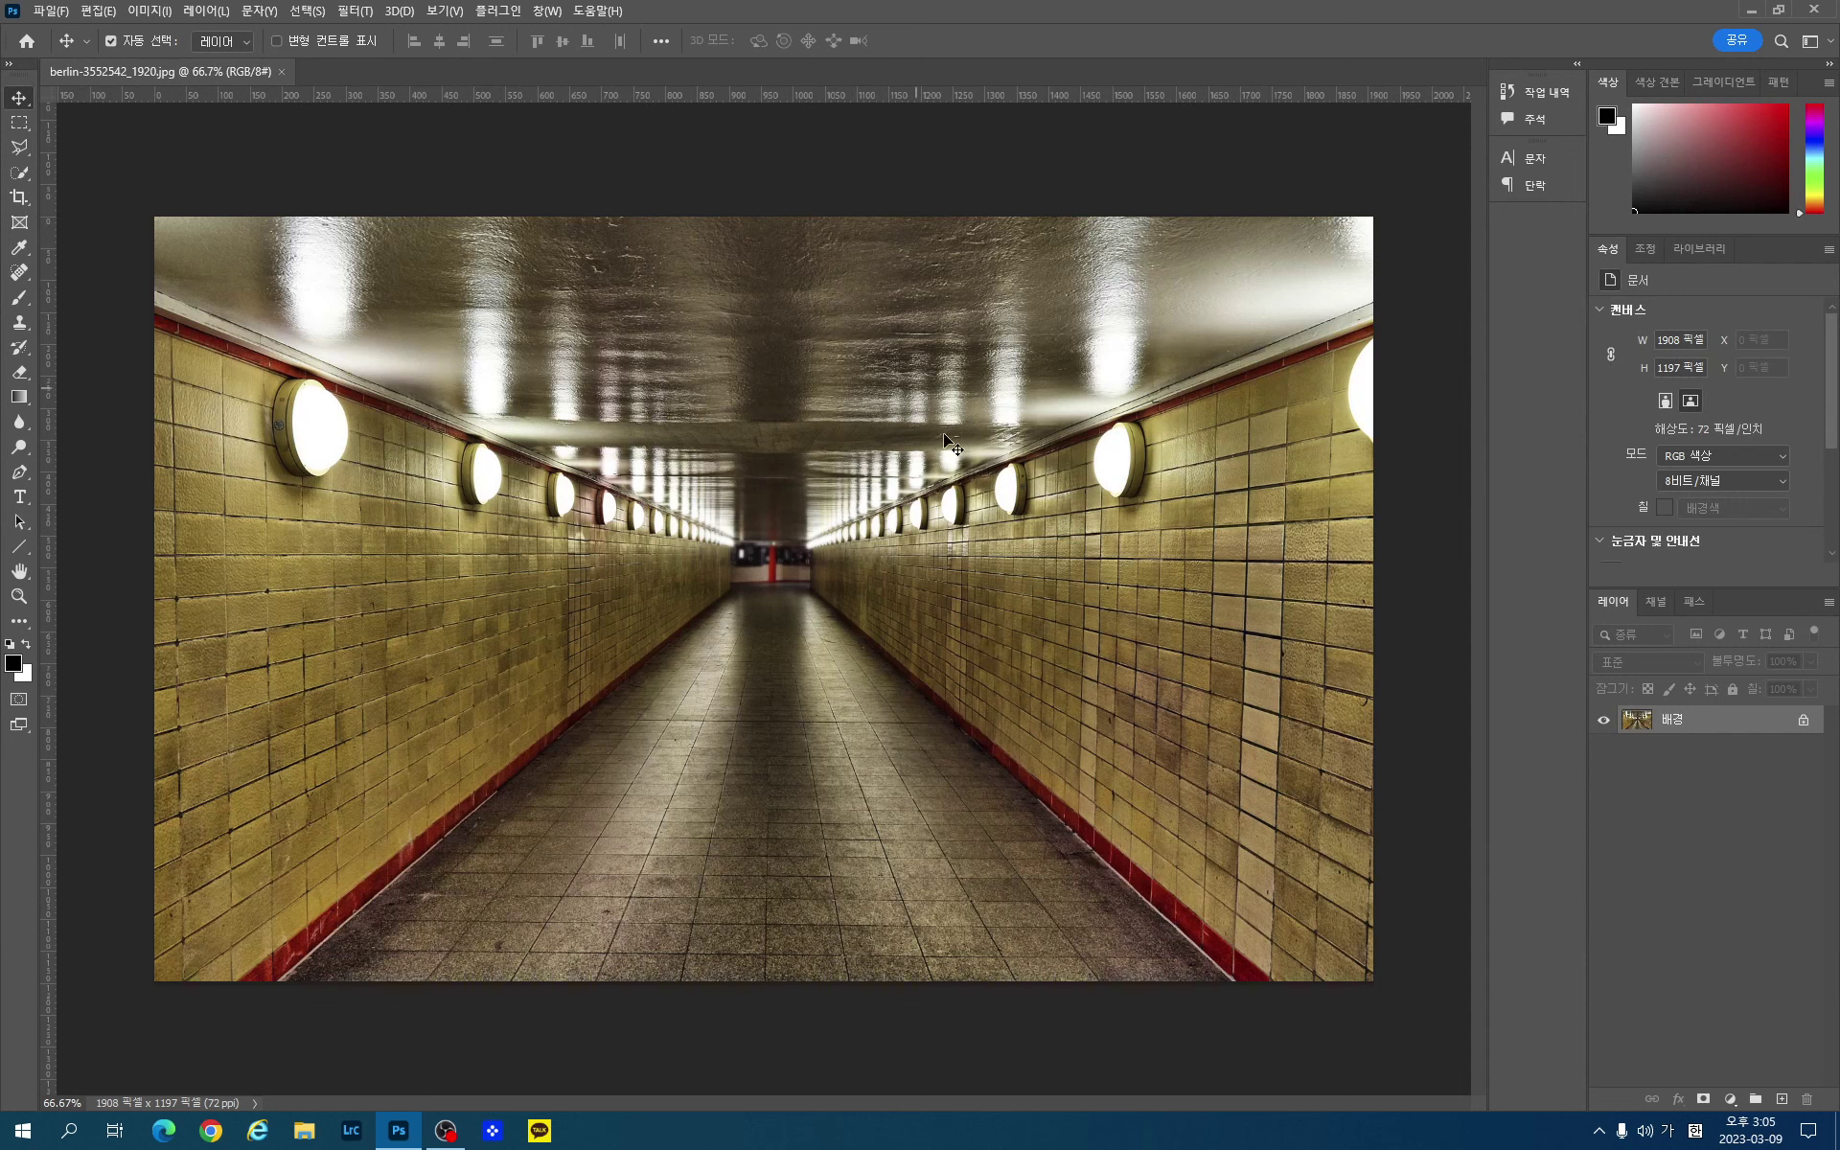
Step: Choose the Horizontal Type Tool in 여기어때 잘난체, 80 pt, white, with the Character panel open
{"action": "left_click", "coordinate": [19, 494]}
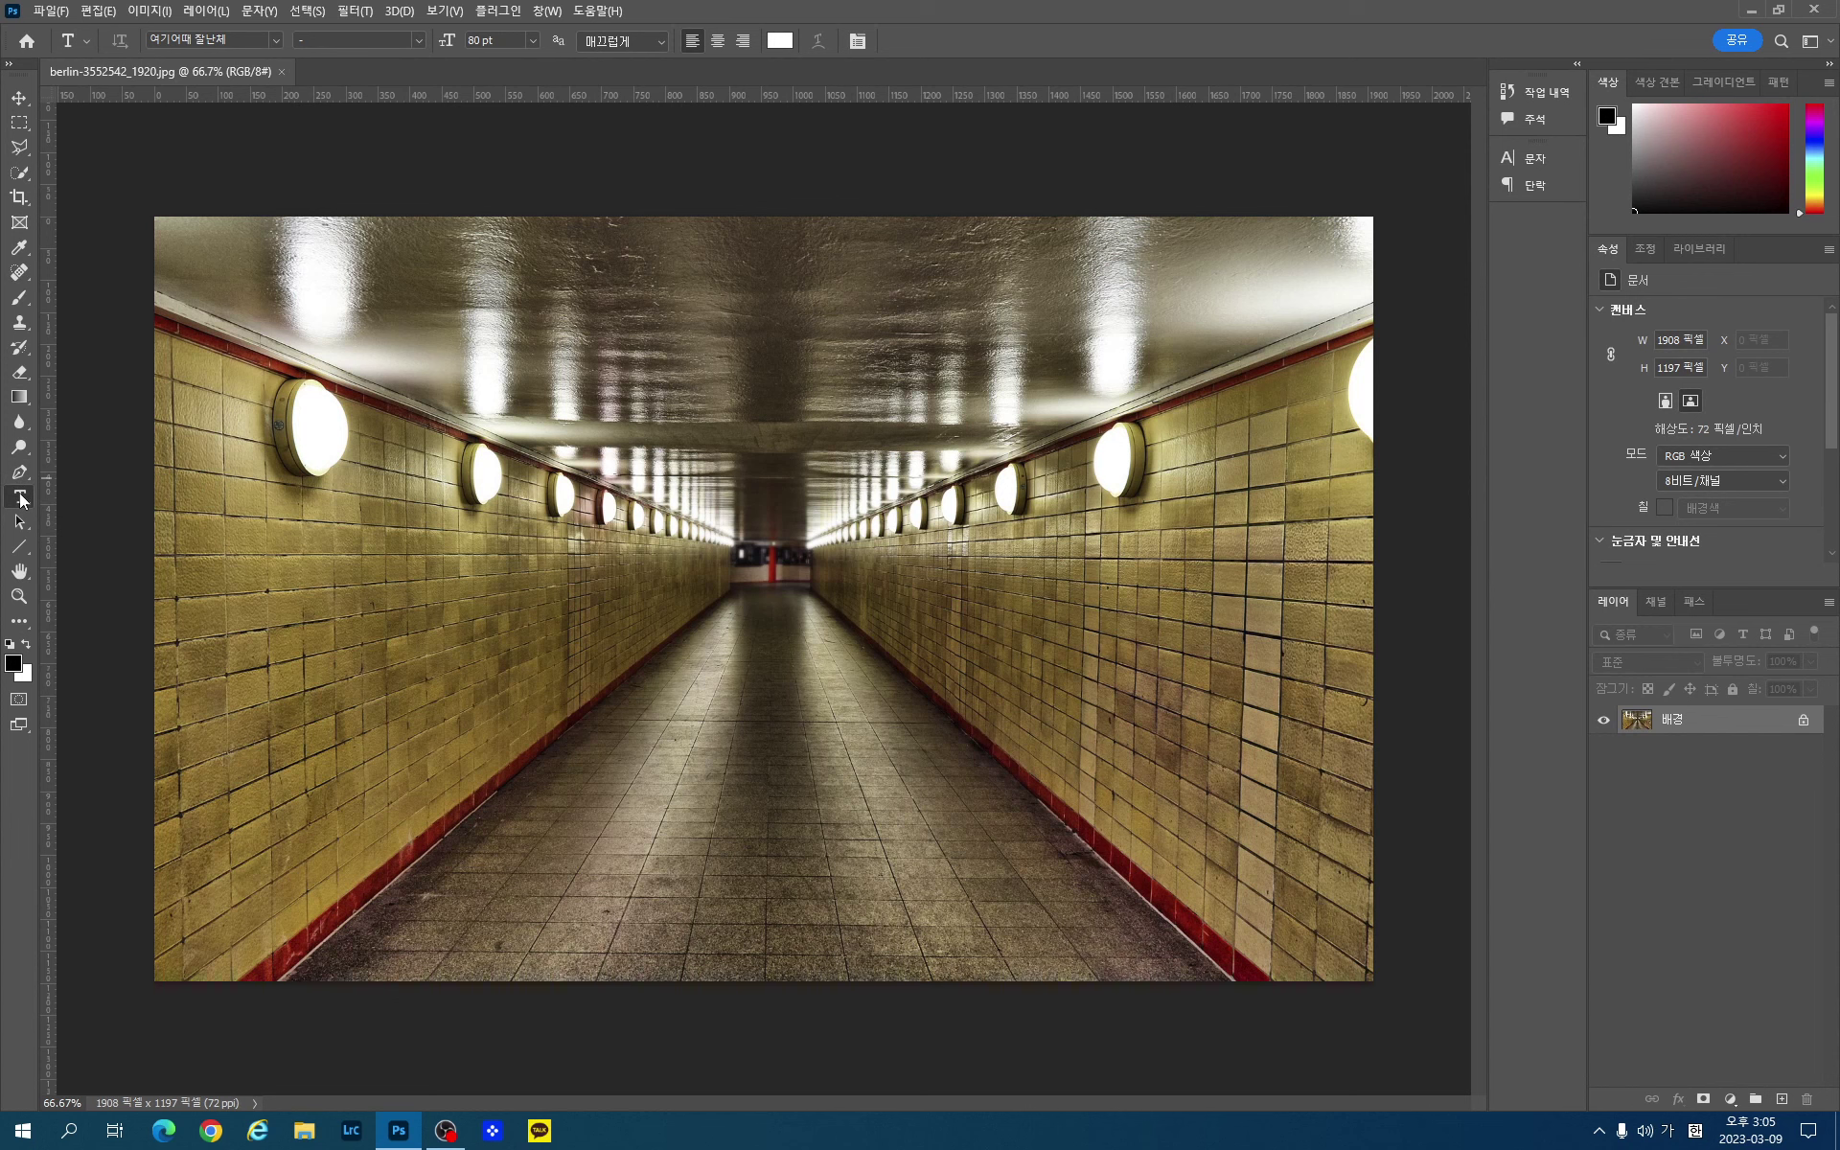
{"action": "right_click", "coordinate": [21, 498]}
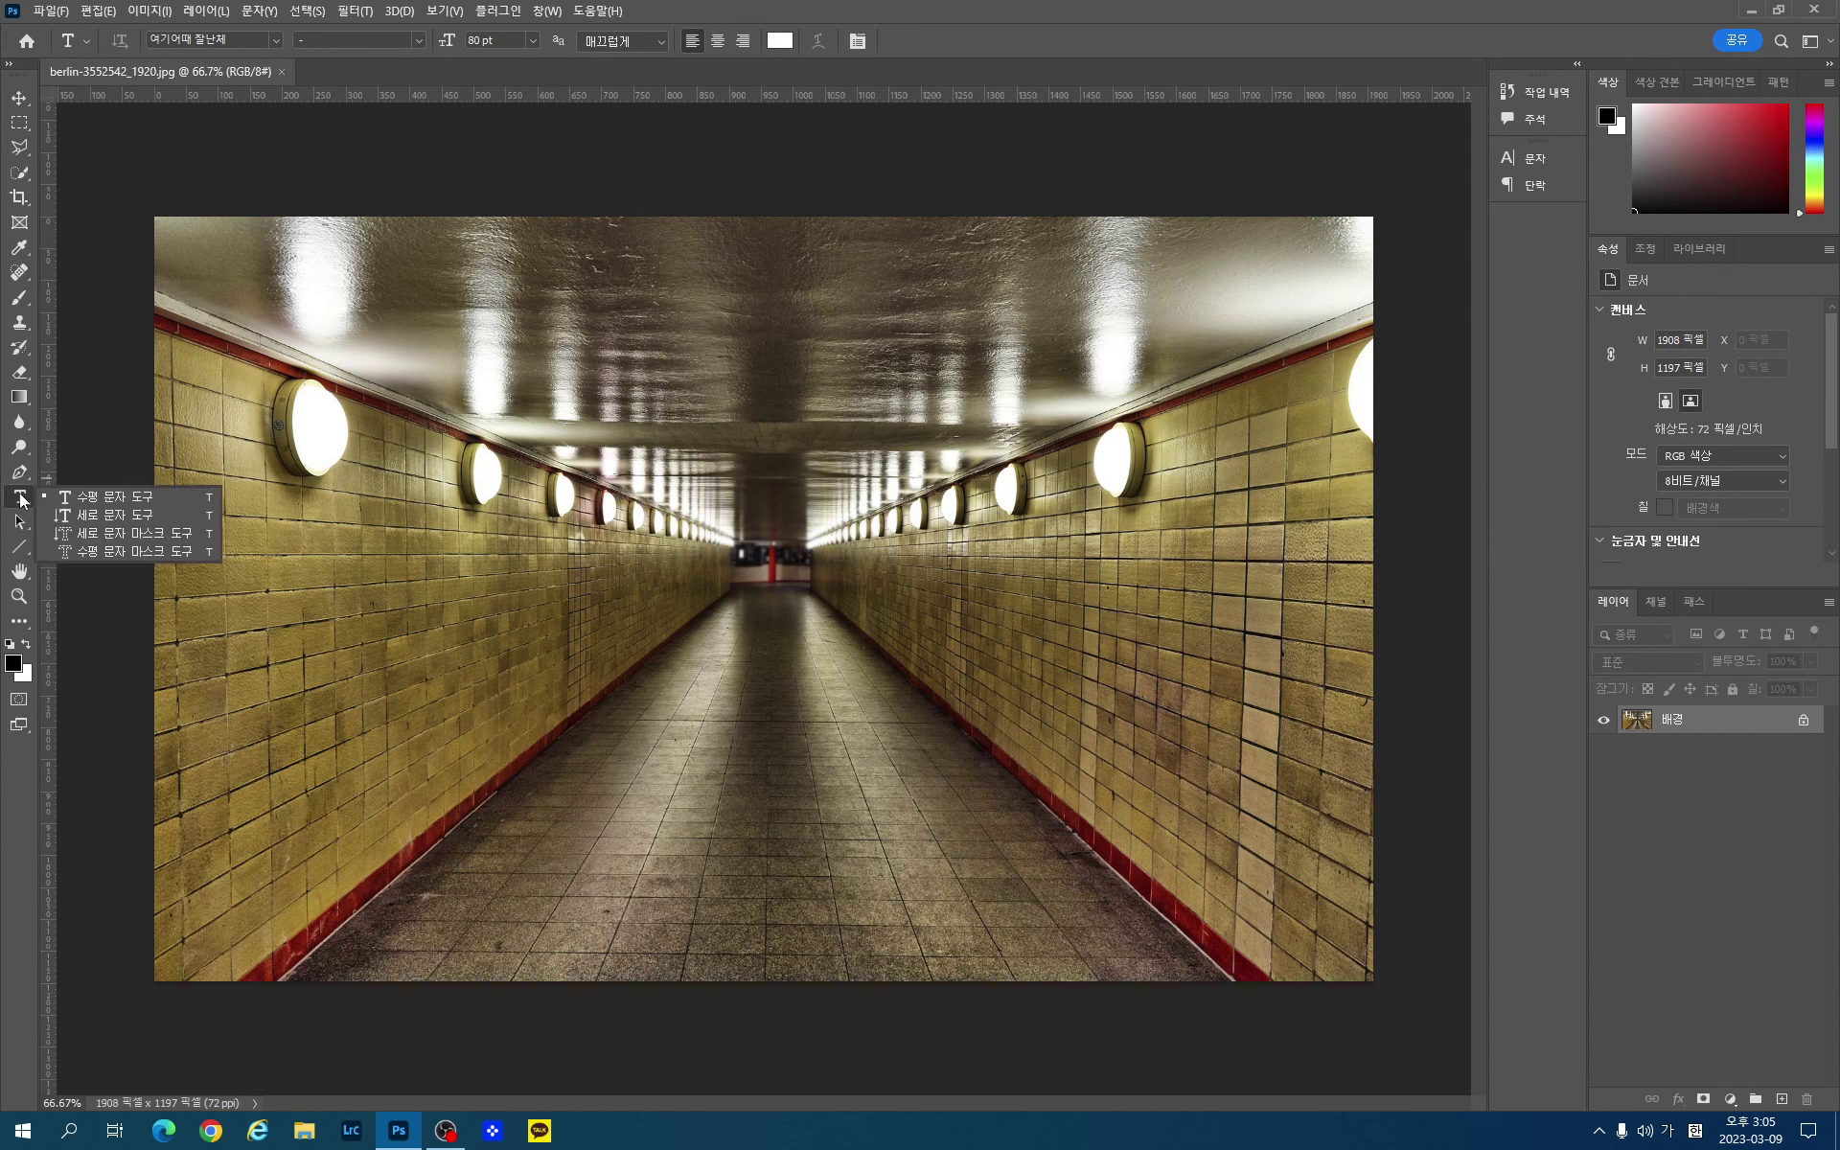
{"action": "left_click", "coordinate": [121, 500]}
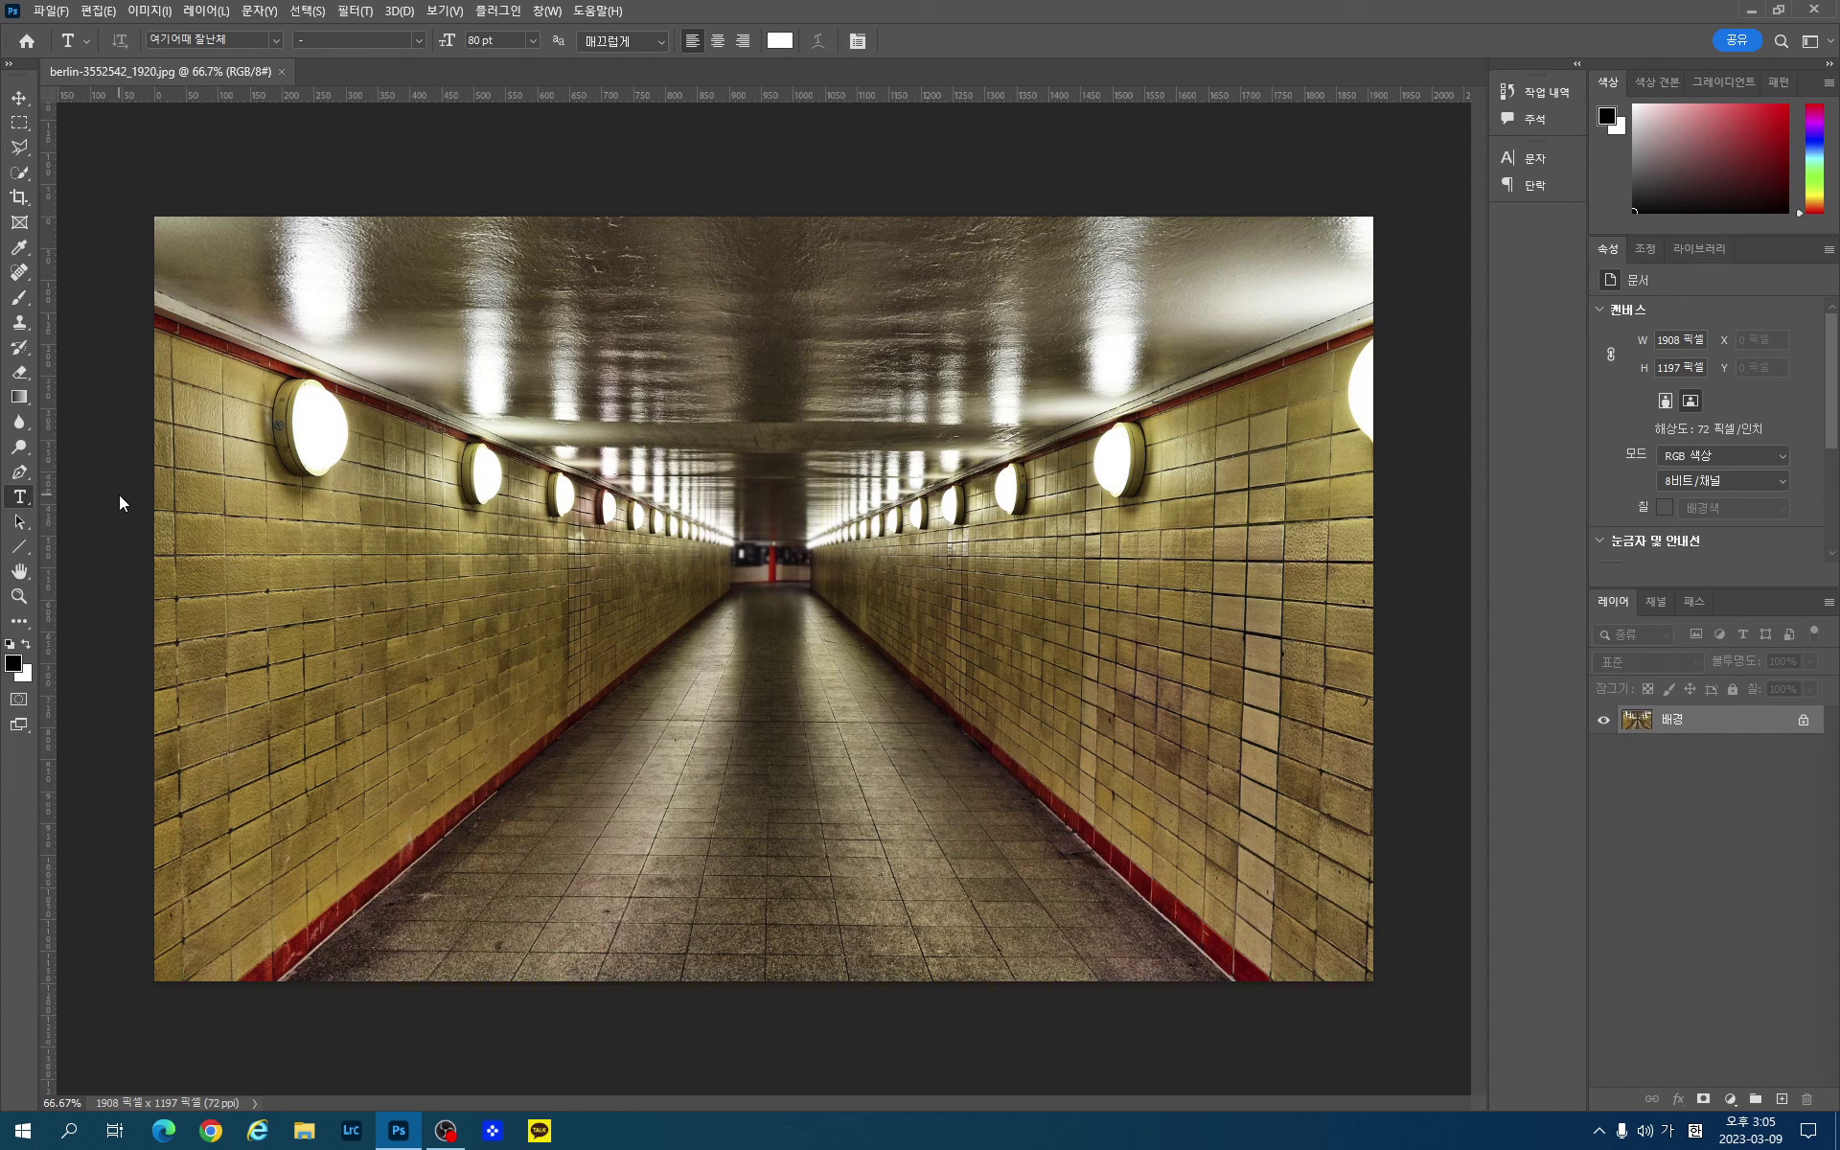
{"action": "left_click", "coordinate": [857, 41]}
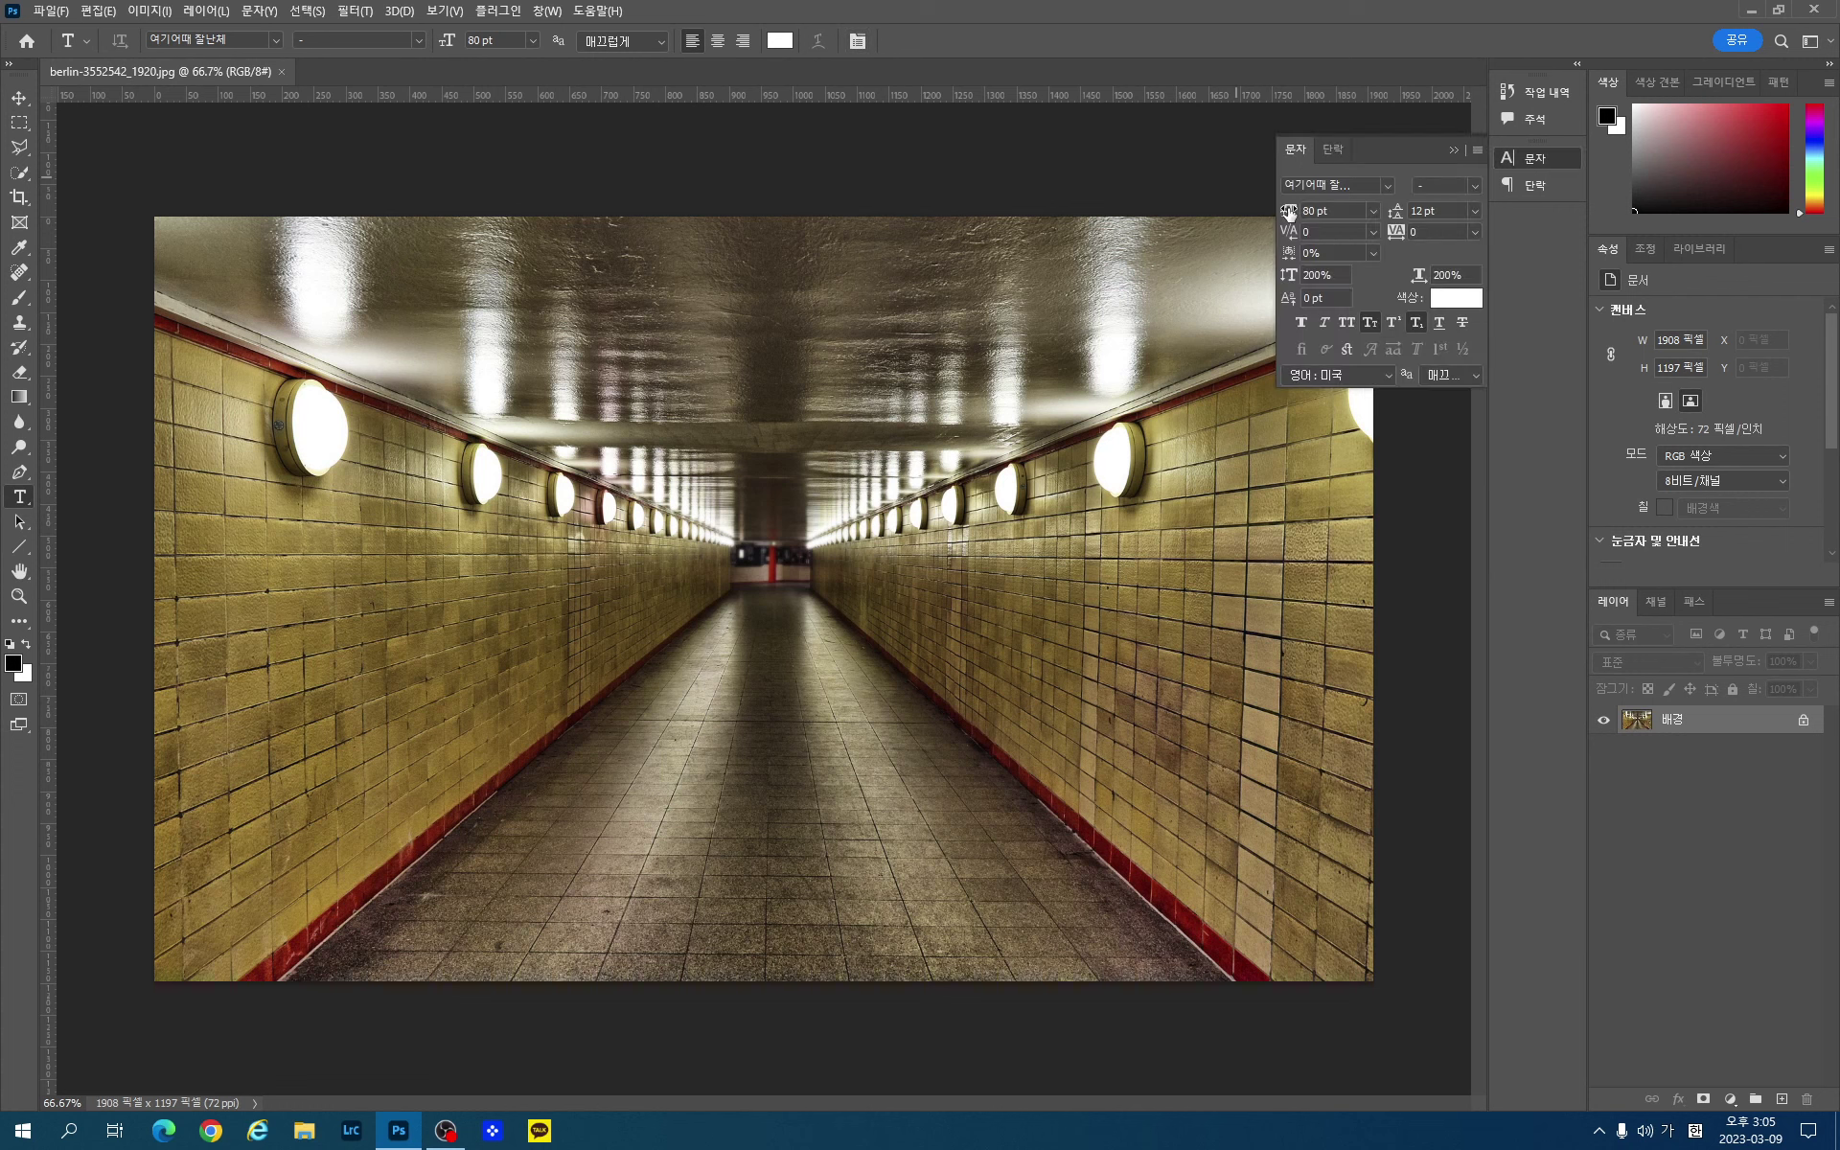
{"action": "left_click", "coordinate": [1387, 185]}
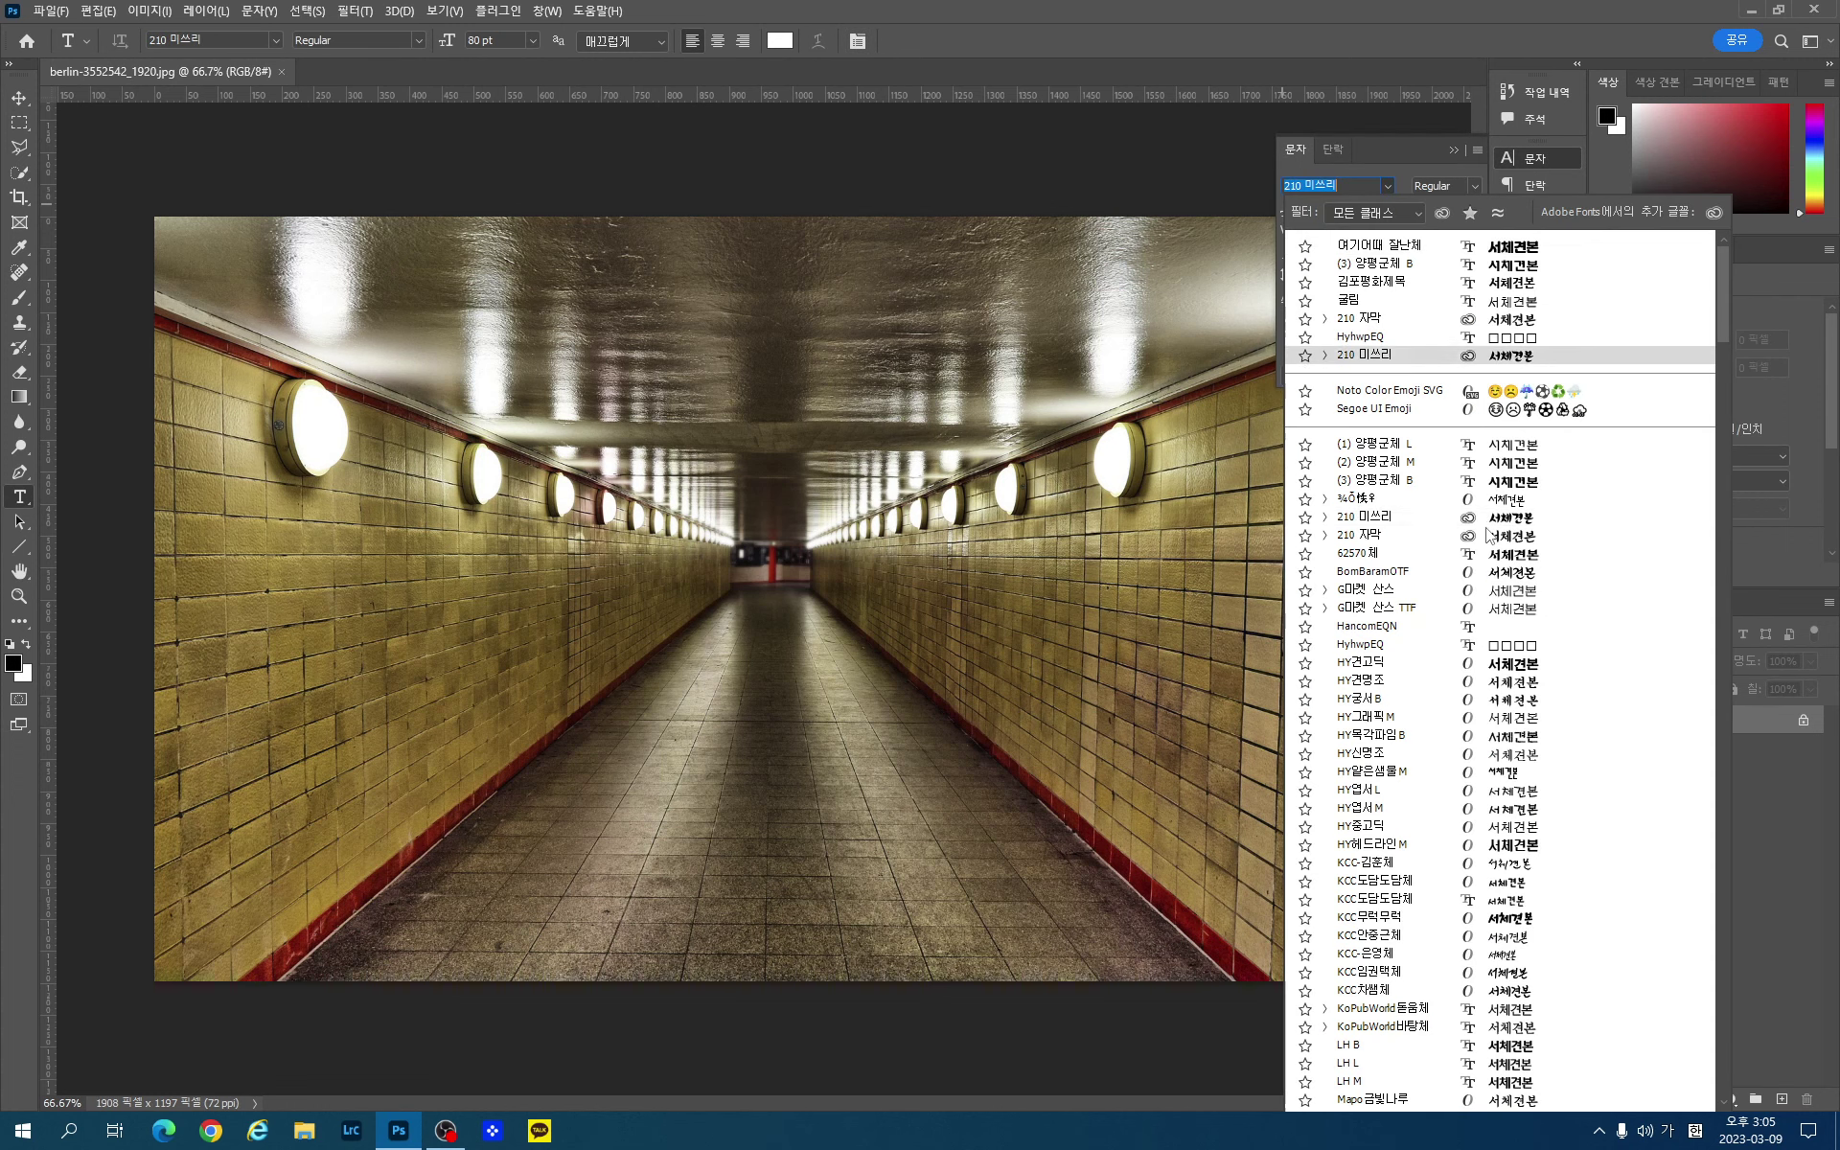
{"action": "left_click", "coordinate": [1399, 246]}
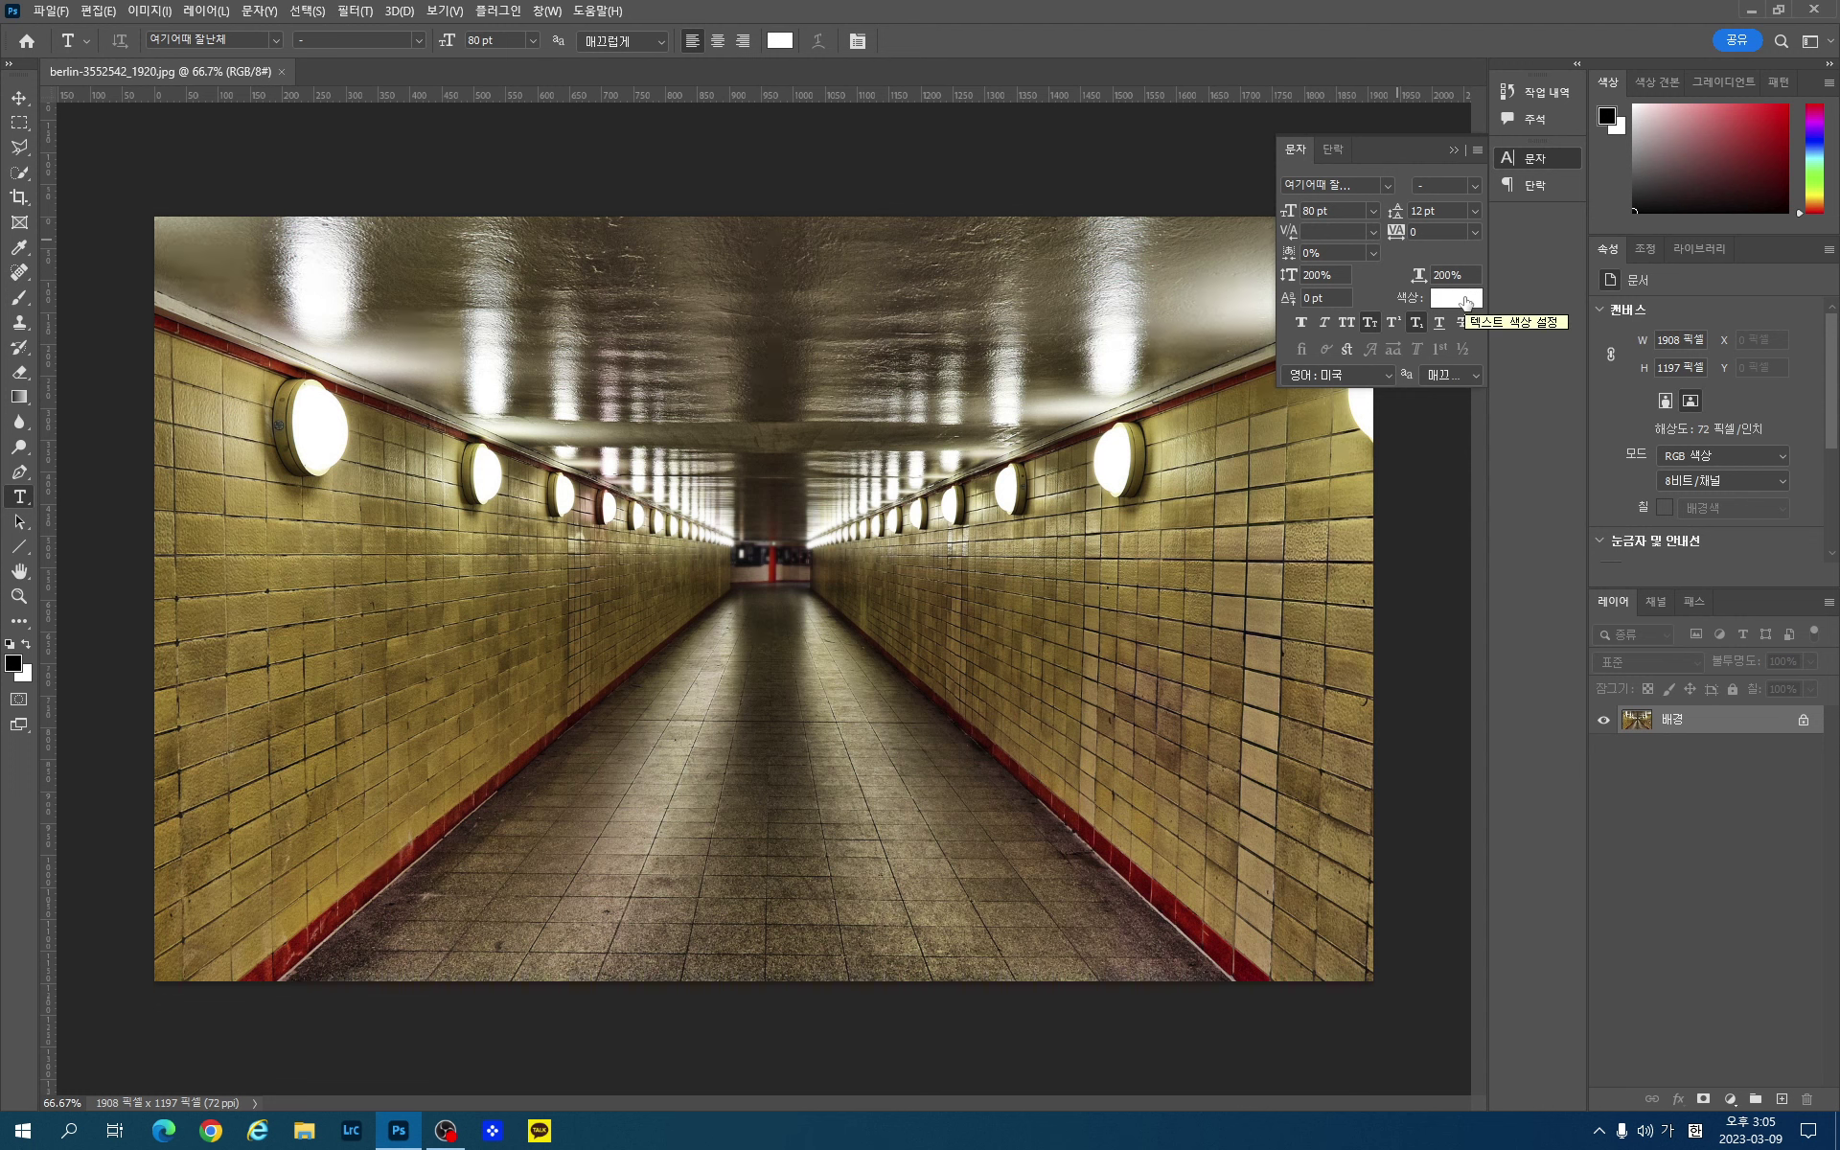
{"action": "left_click", "coordinate": [386, 306]}
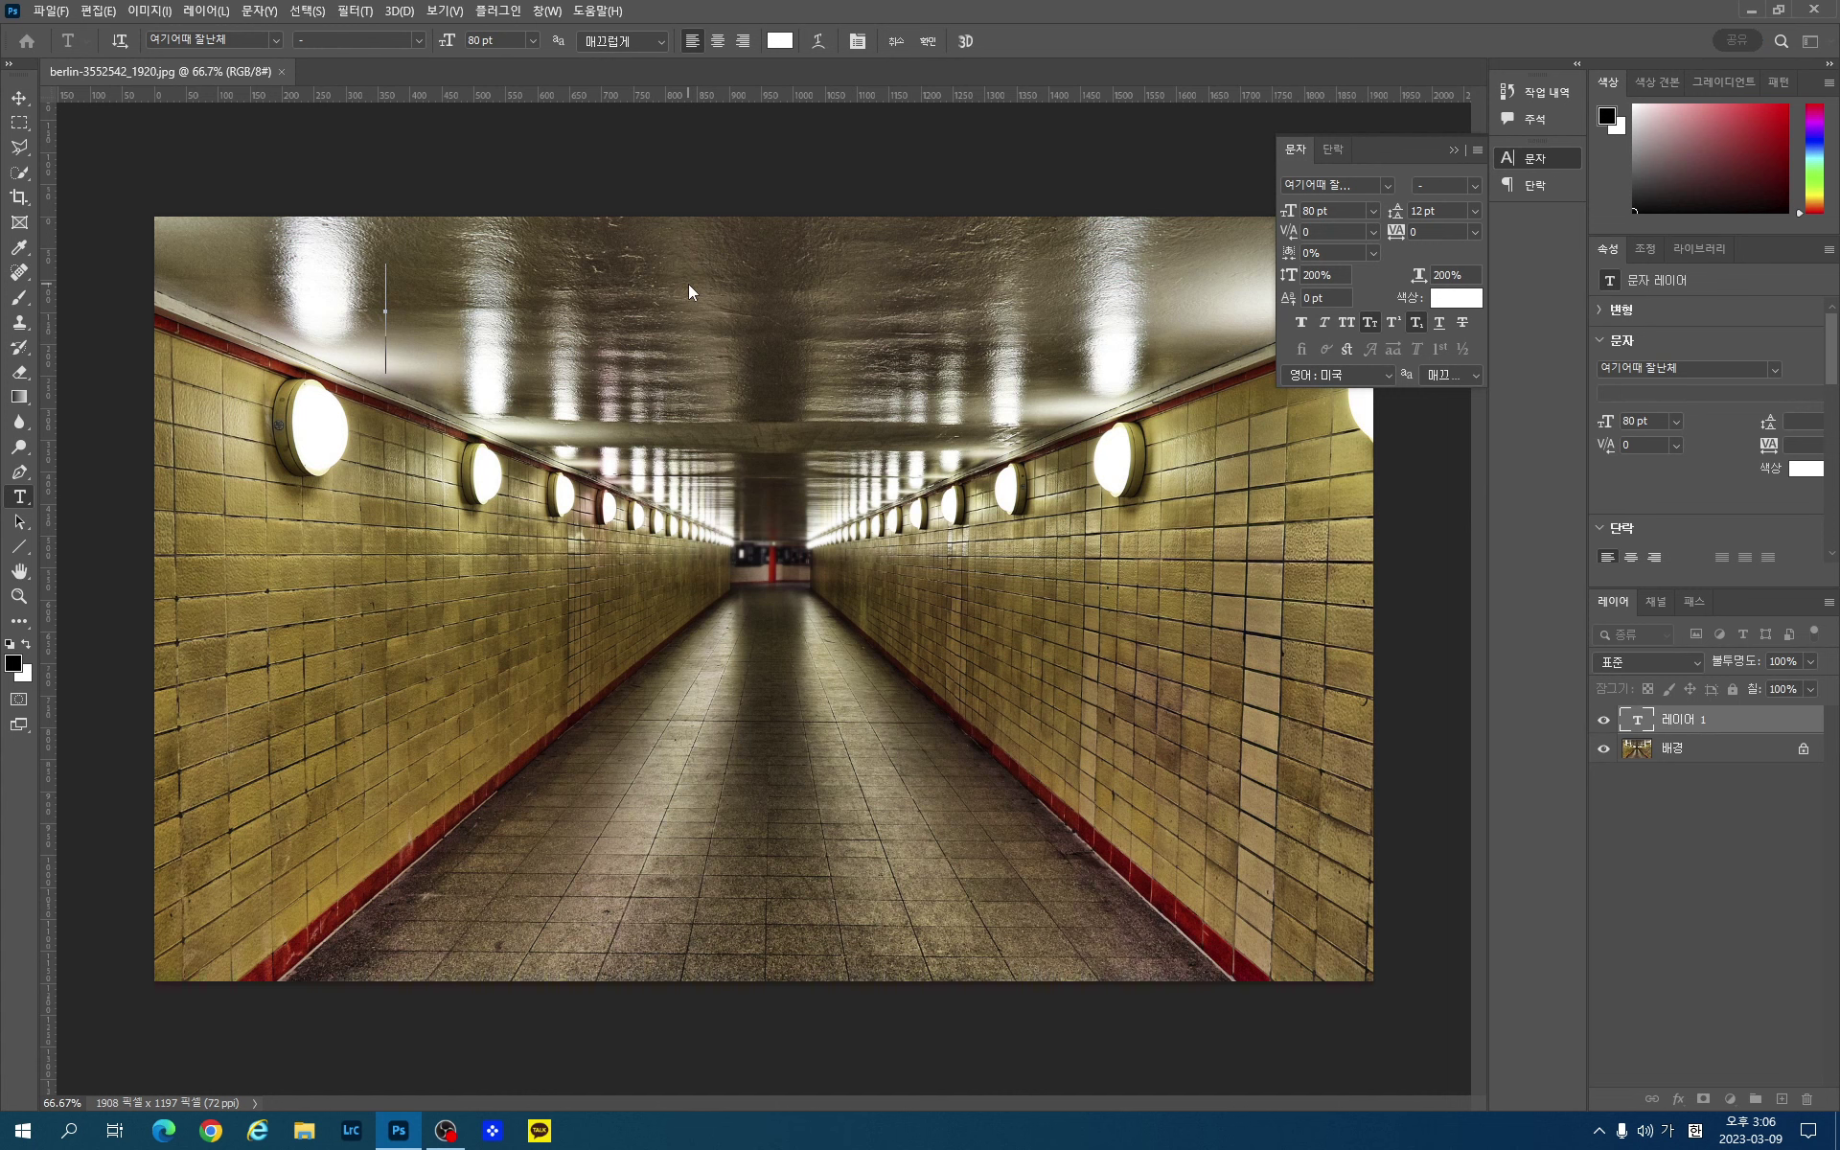
Step: Type and commit the white sentence '세계는 넓고 할 일은 많다.' across the tunnel's upper area
{"action": "type", "text": "섹"}
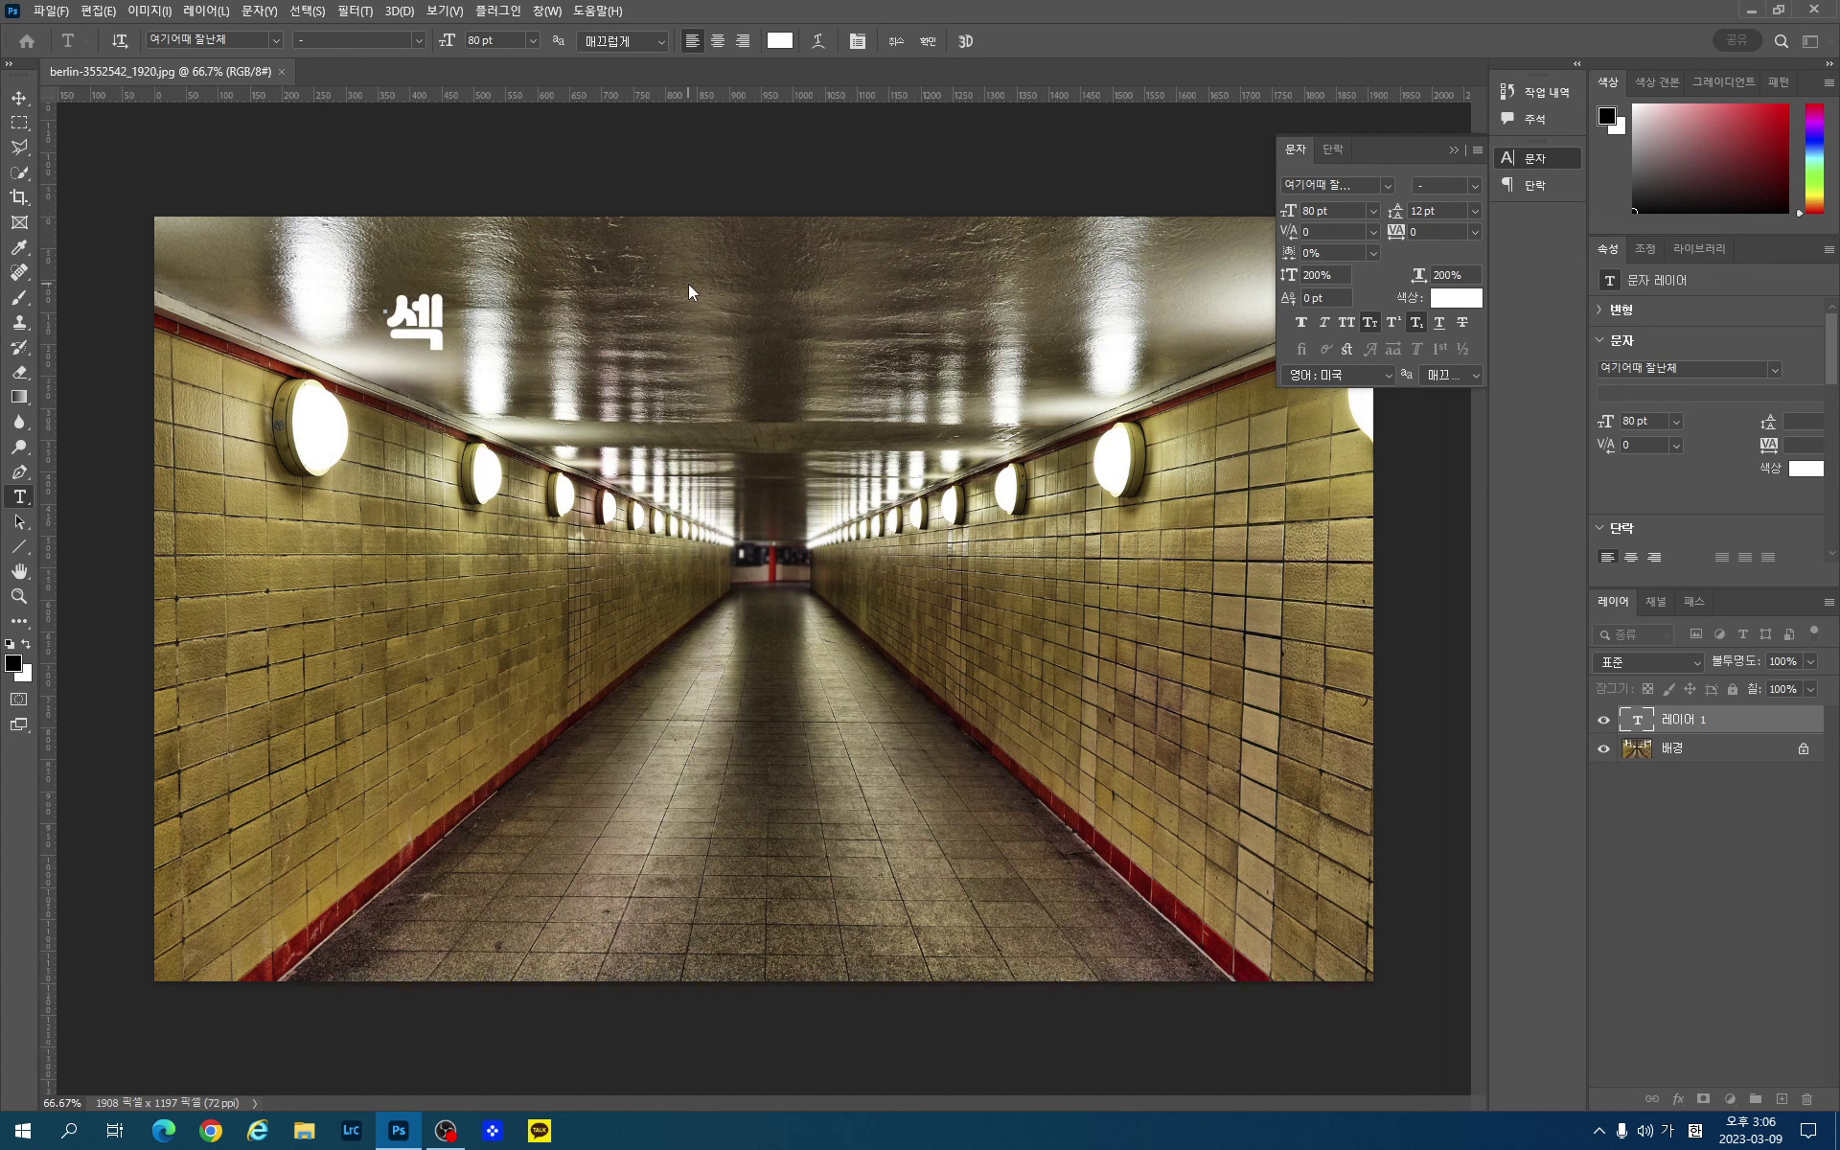
{"action": "type", "text": "계는 널"}
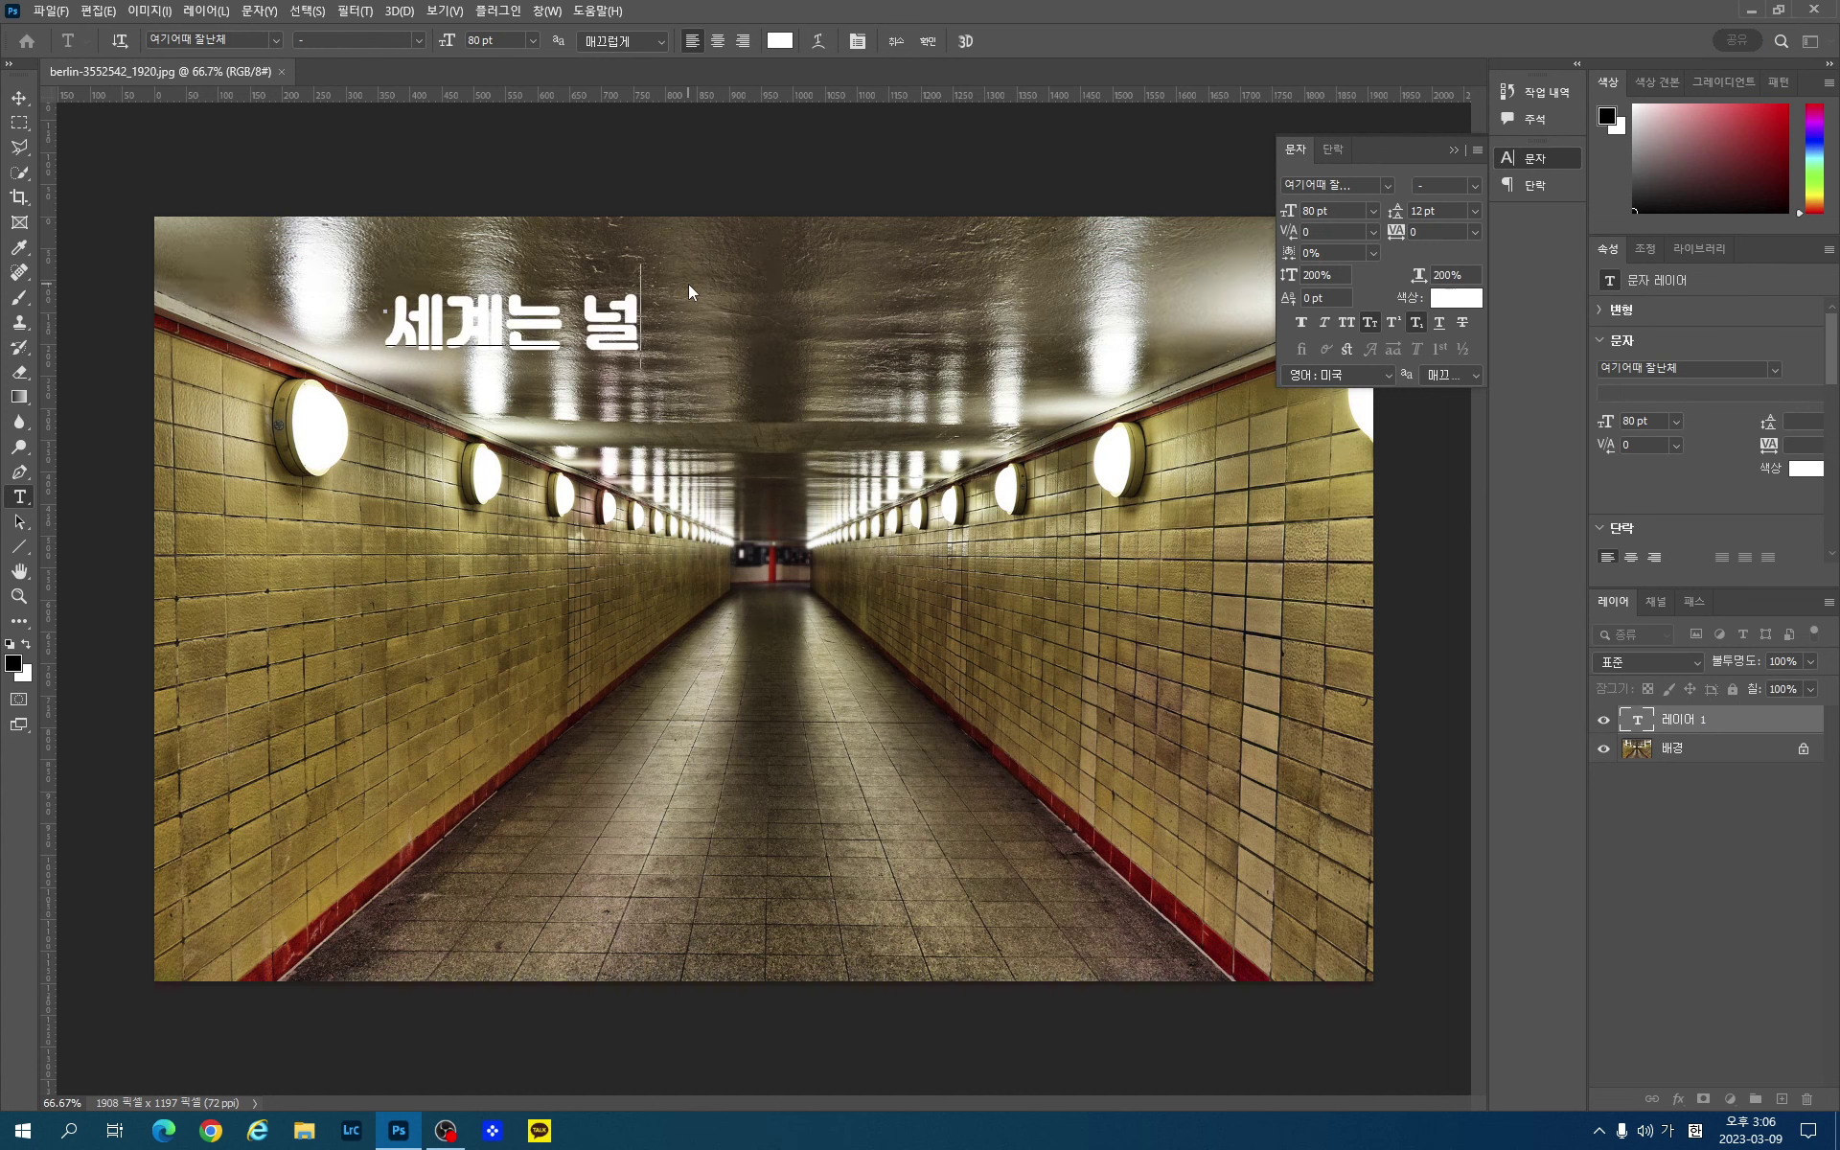
{"action": "type", "text": "넓고 ㅎ할 이일ㅇ은 ㅁ만많다"}
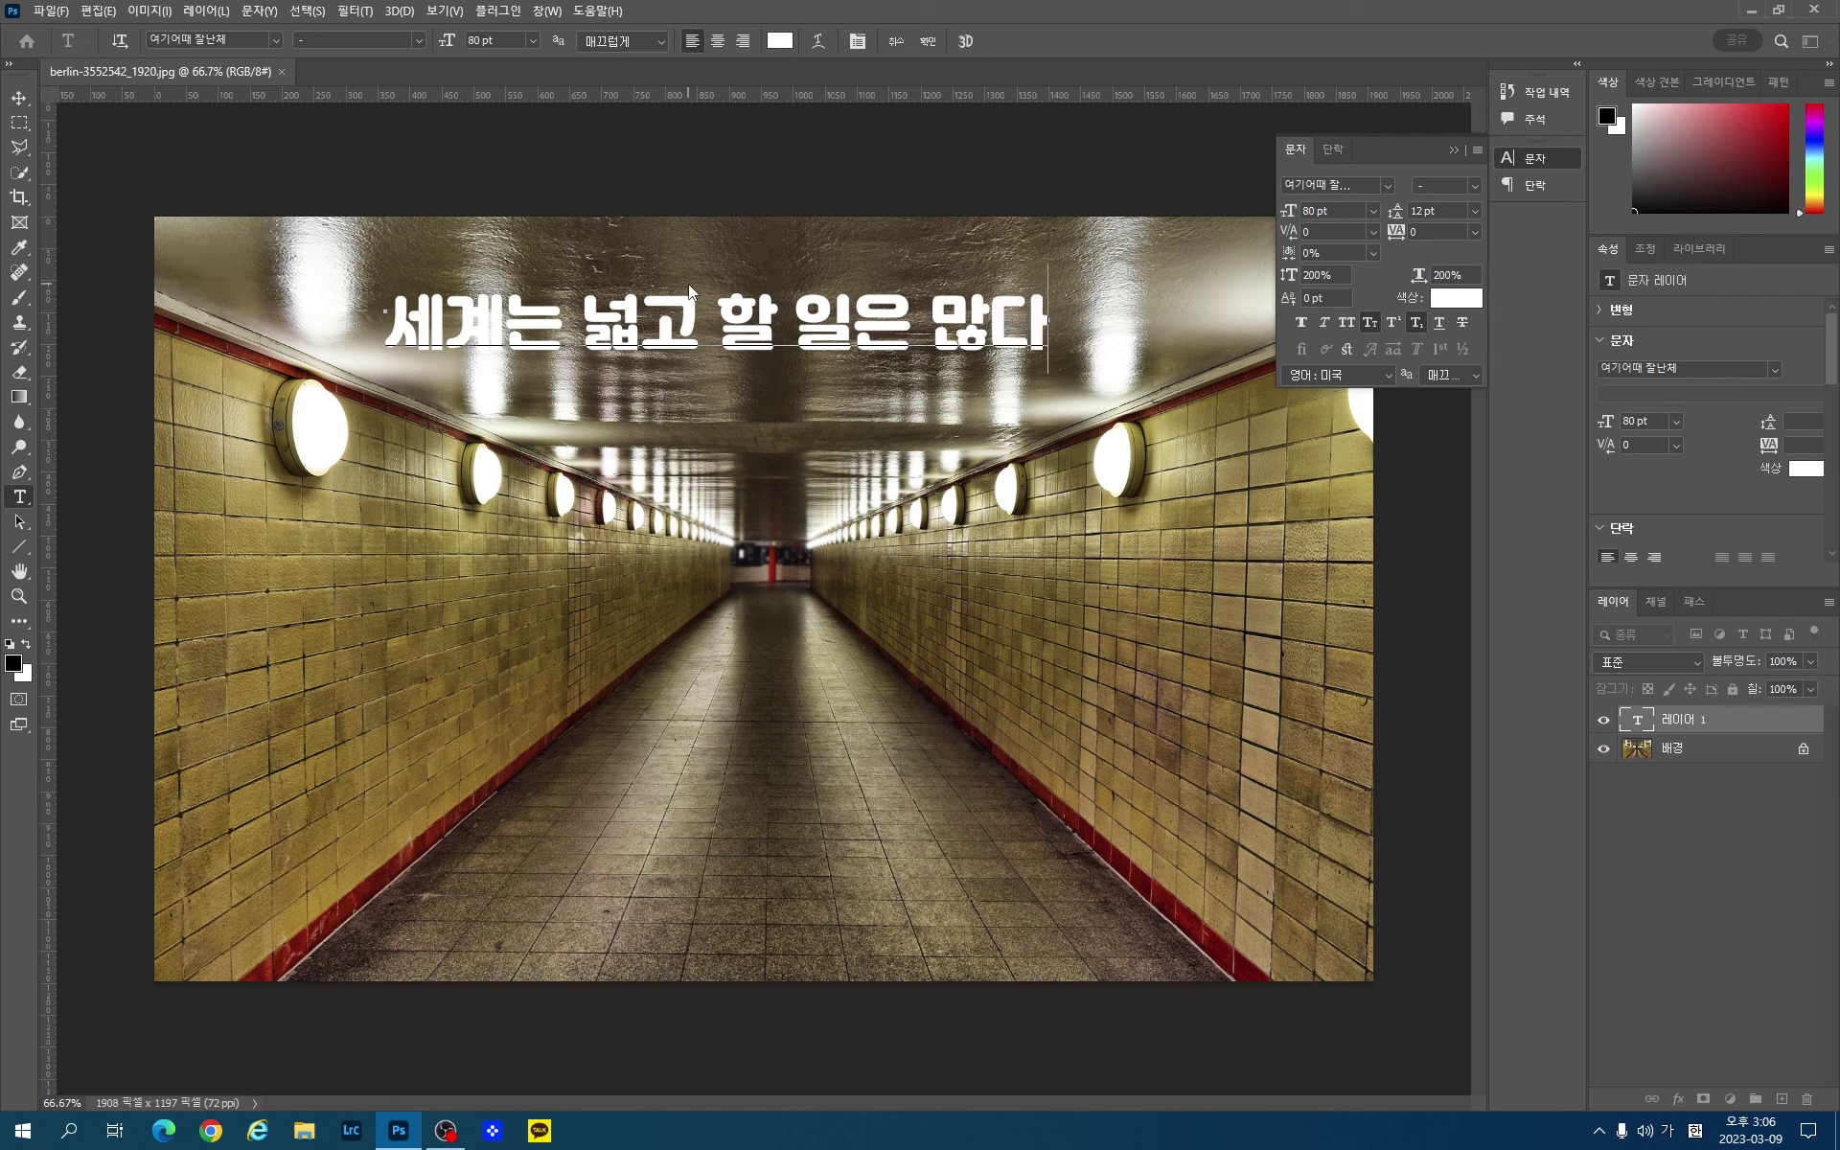
{"action": "type", "text": "."}
{"action": "left_click", "coordinate": [933, 48]}
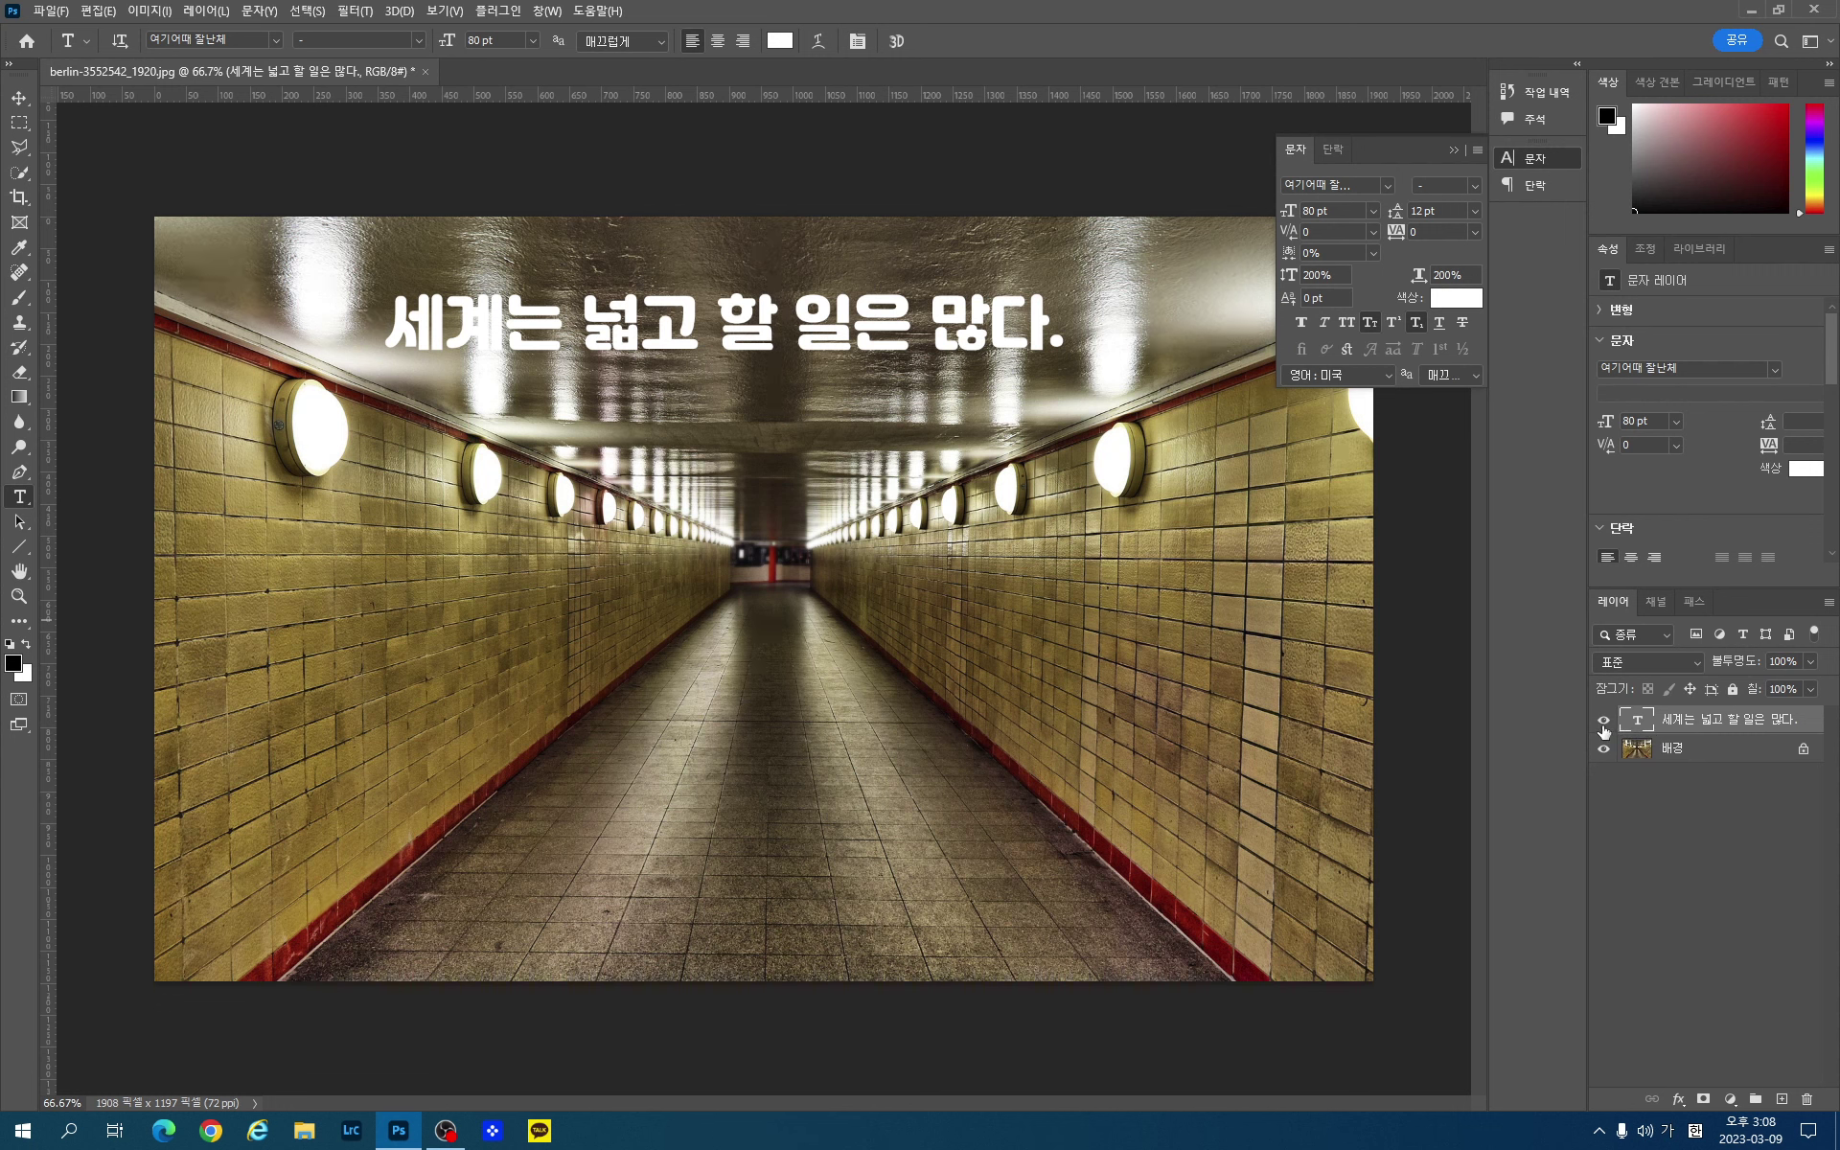
Step: Hide the sentence layer, add empty 레이어 1, and open Filter > Vanishing Point
{"action": "left_click", "coordinate": [1603, 719]}
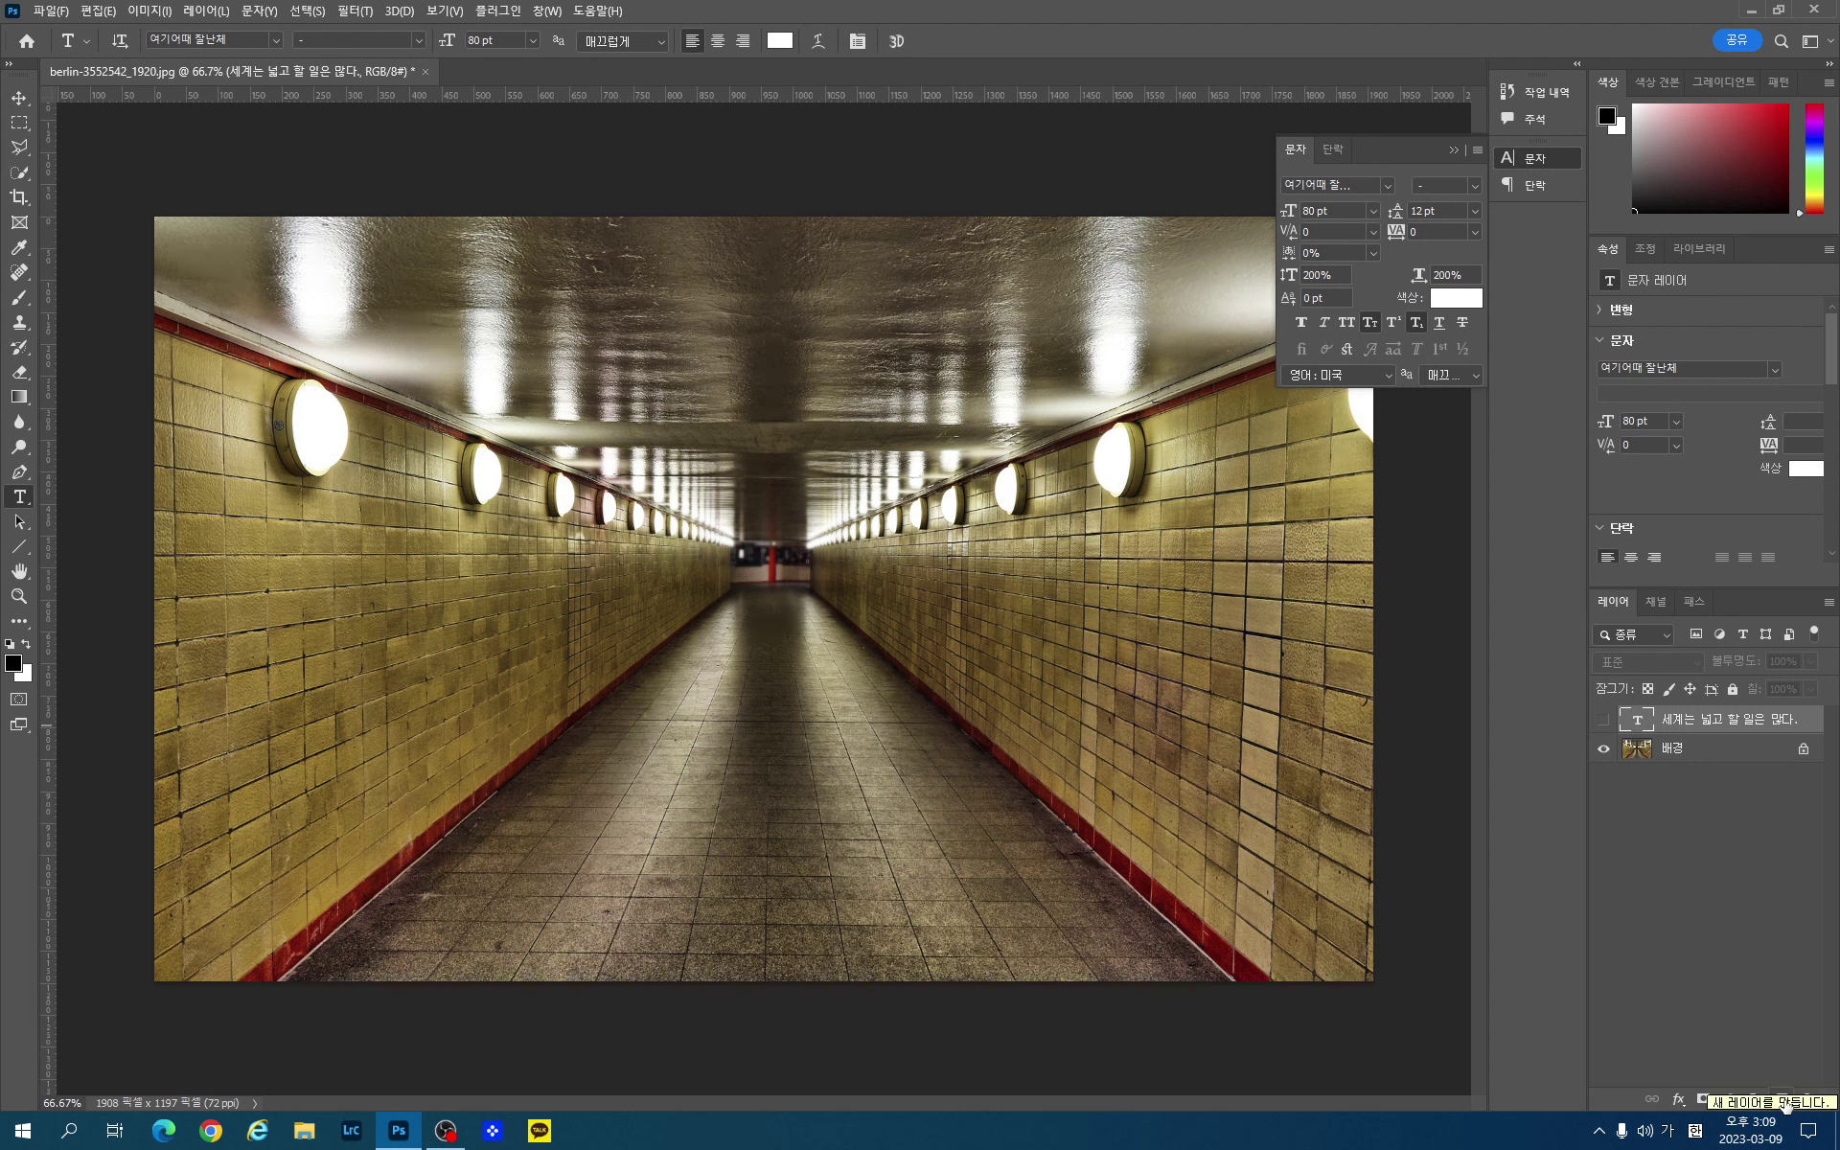
{"action": "left_click", "coordinate": [1781, 1100]}
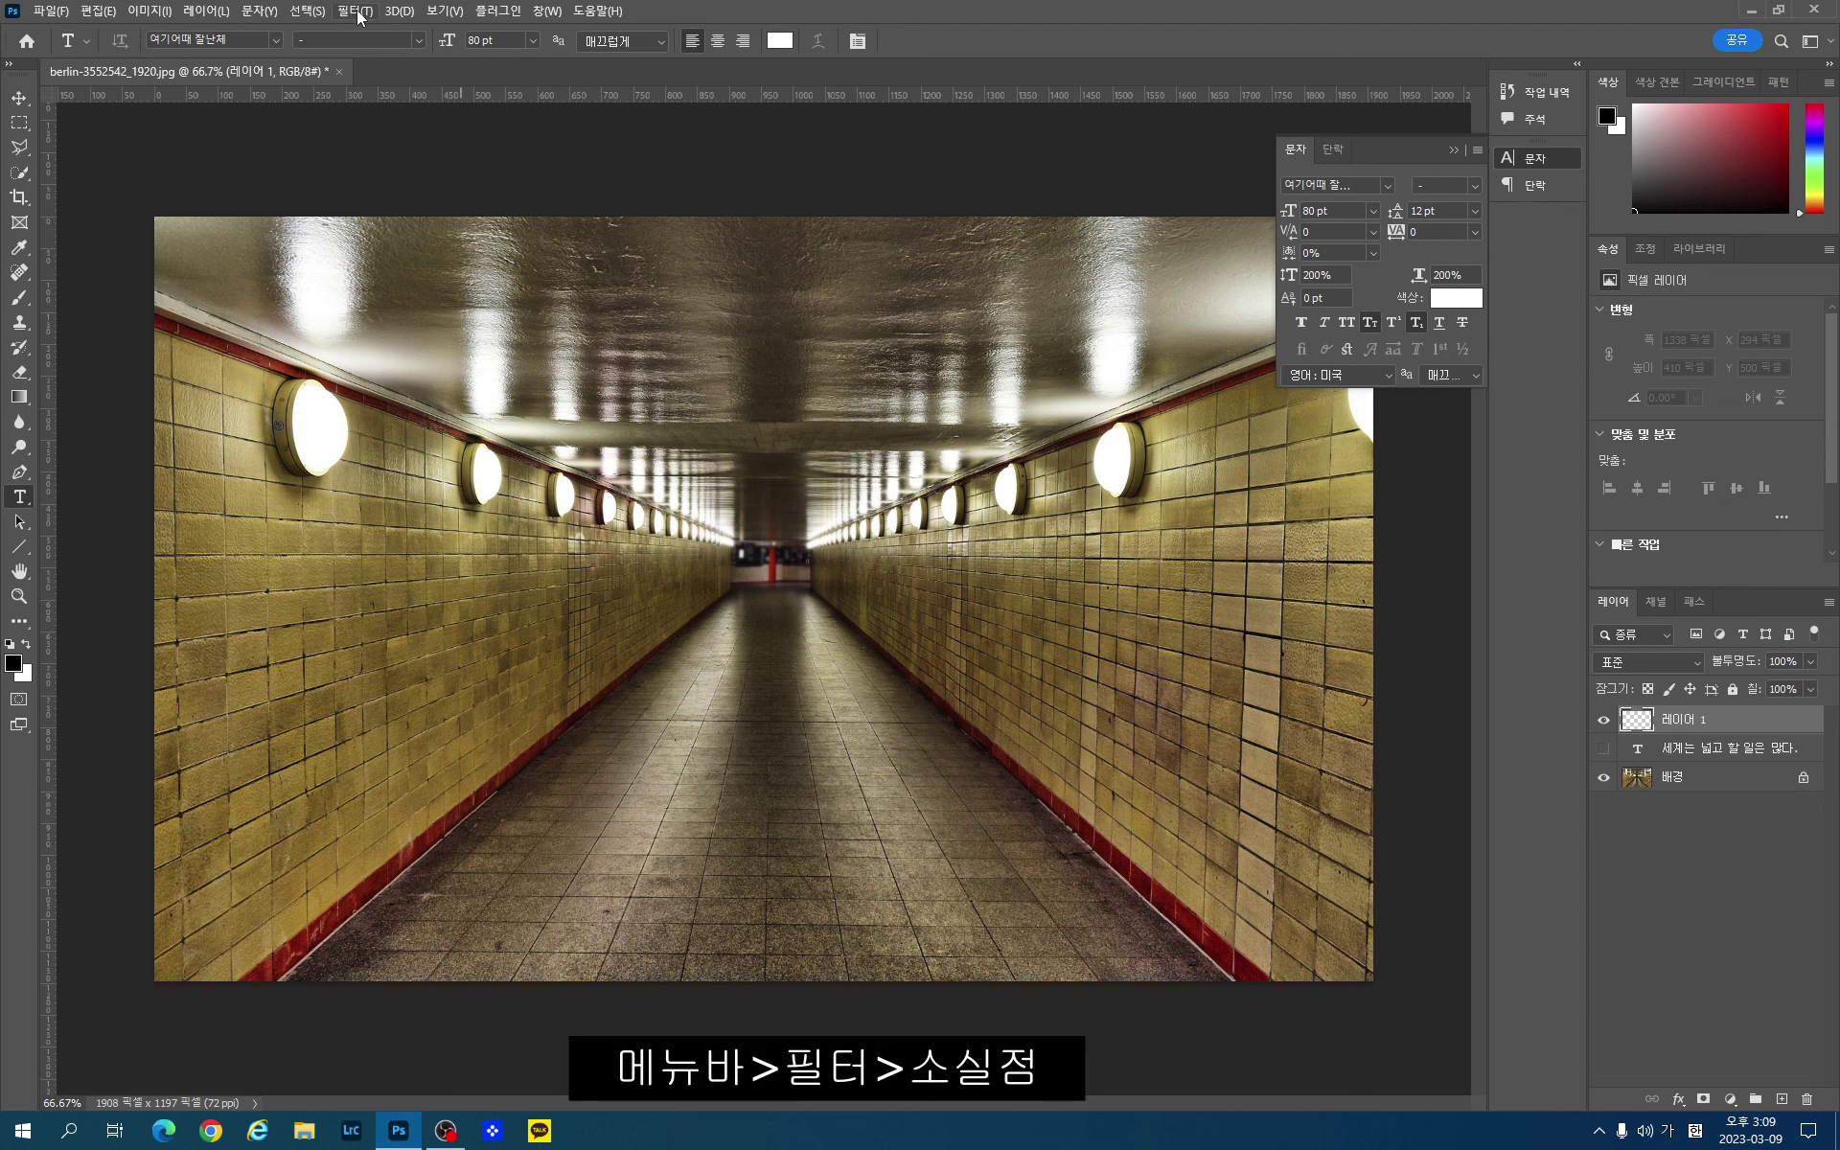
{"action": "left_click", "coordinate": [355, 11]}
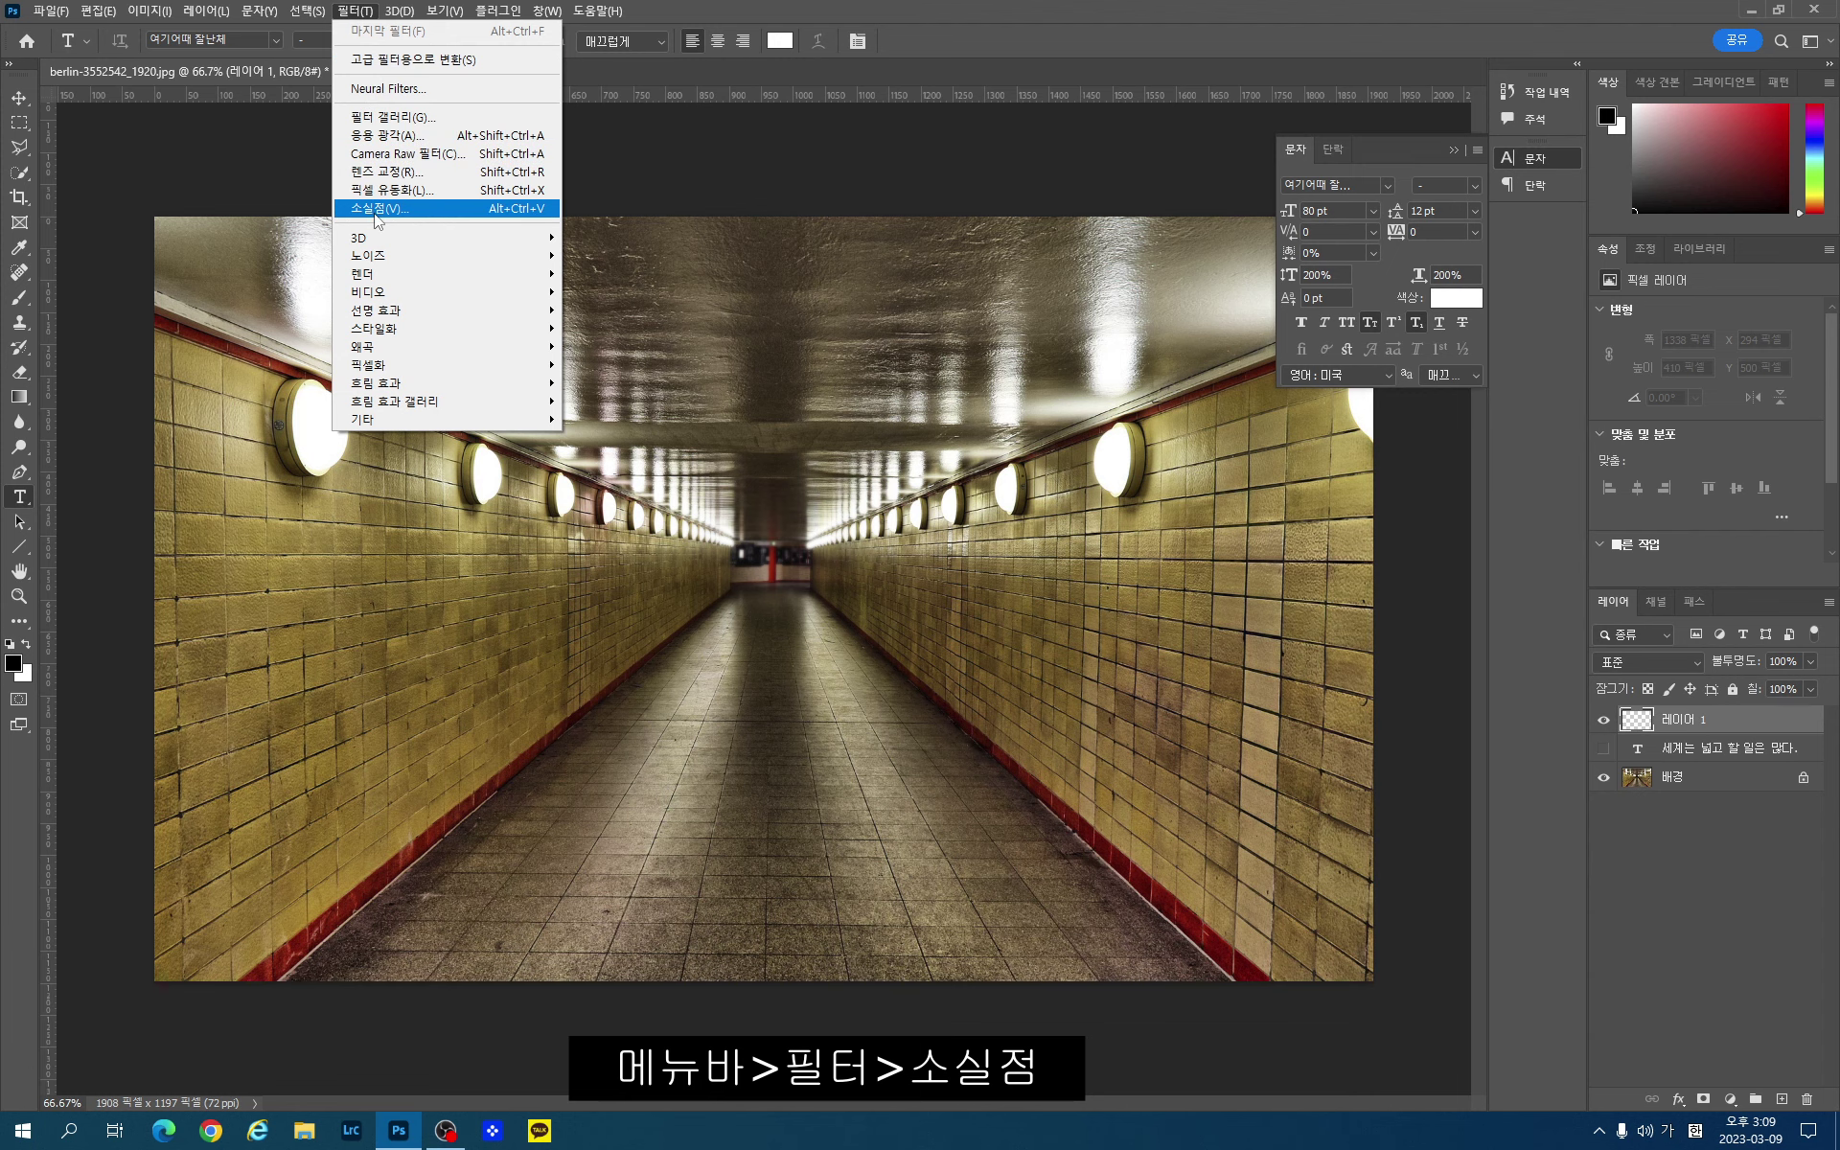
{"action": "left_click", "coordinate": [376, 211]}
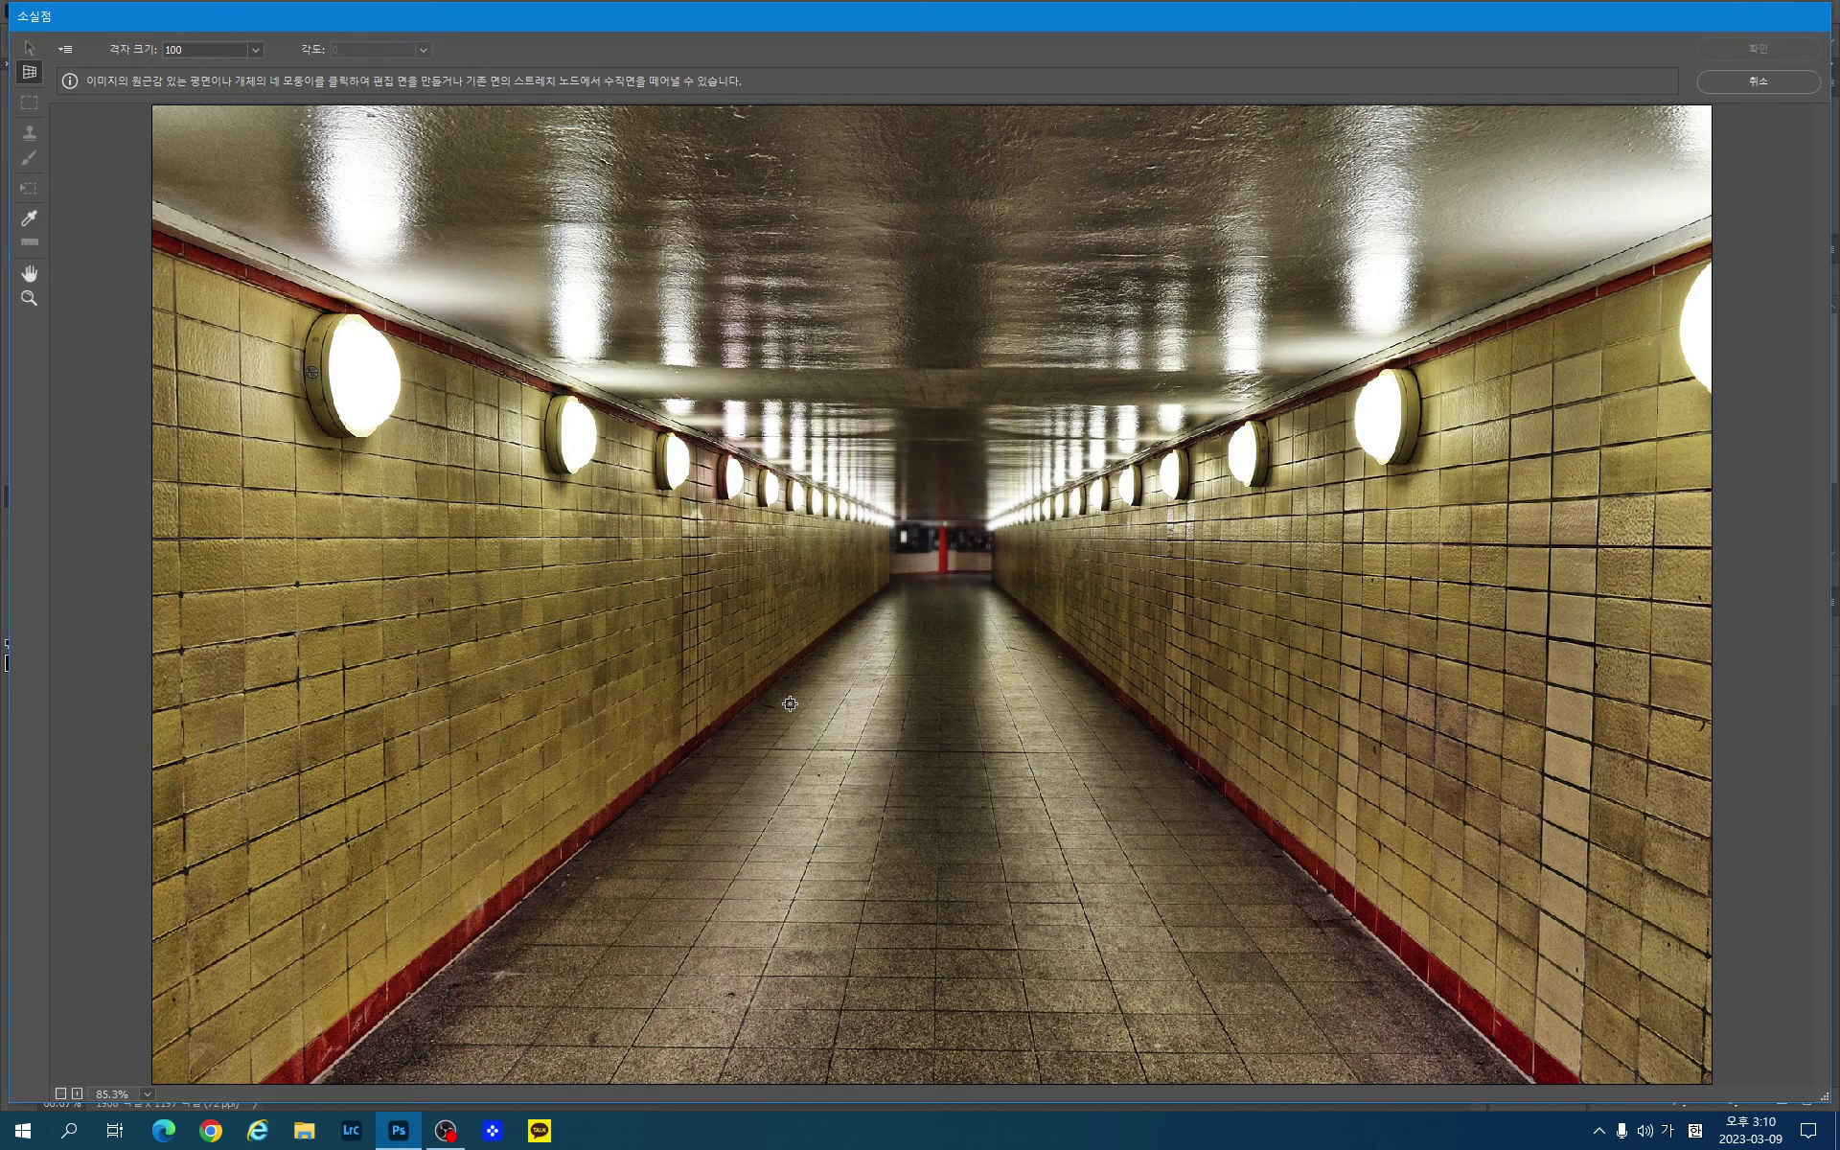
Step: Zoom the Vanishing Point view out and place the left wall plane's first corner
{"action": "key", "text": "ctrl+minus"}
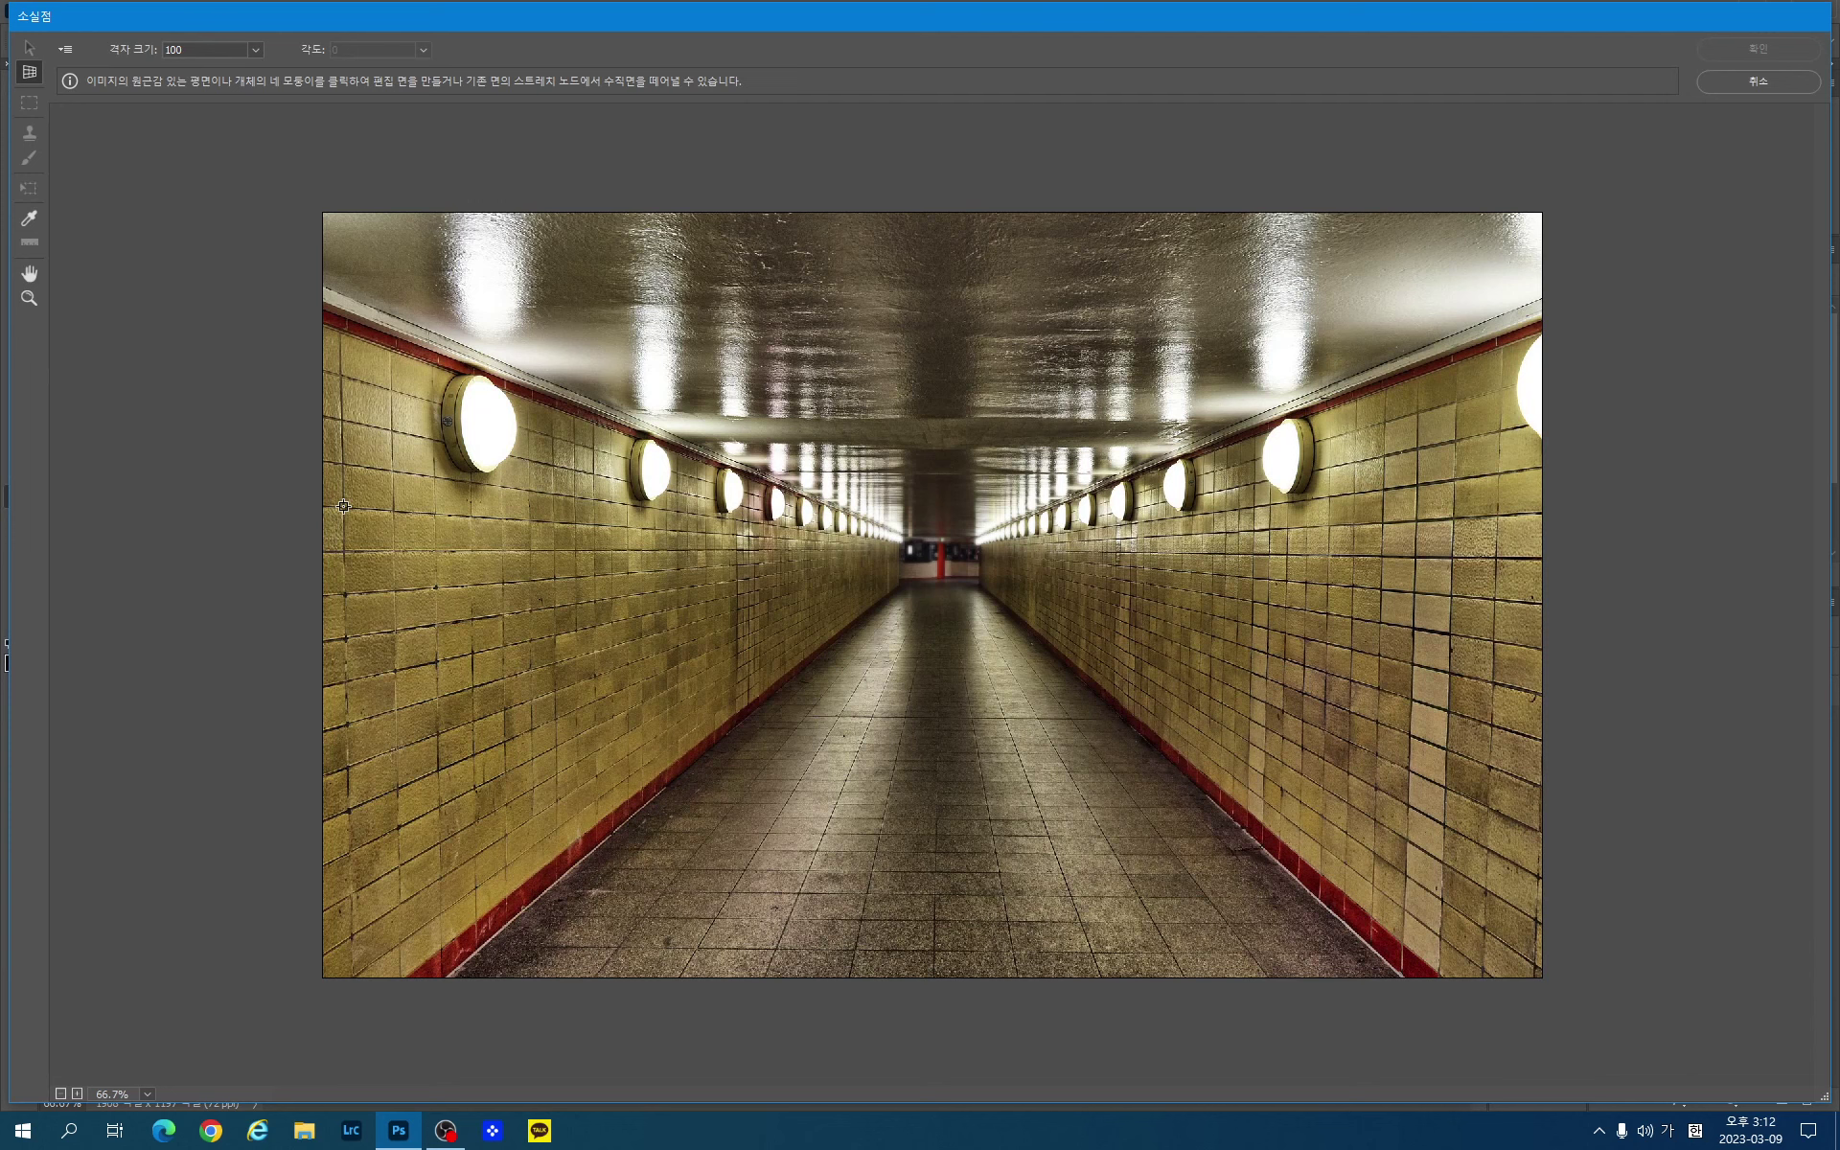
{"action": "left_click", "coordinate": [343, 505]}
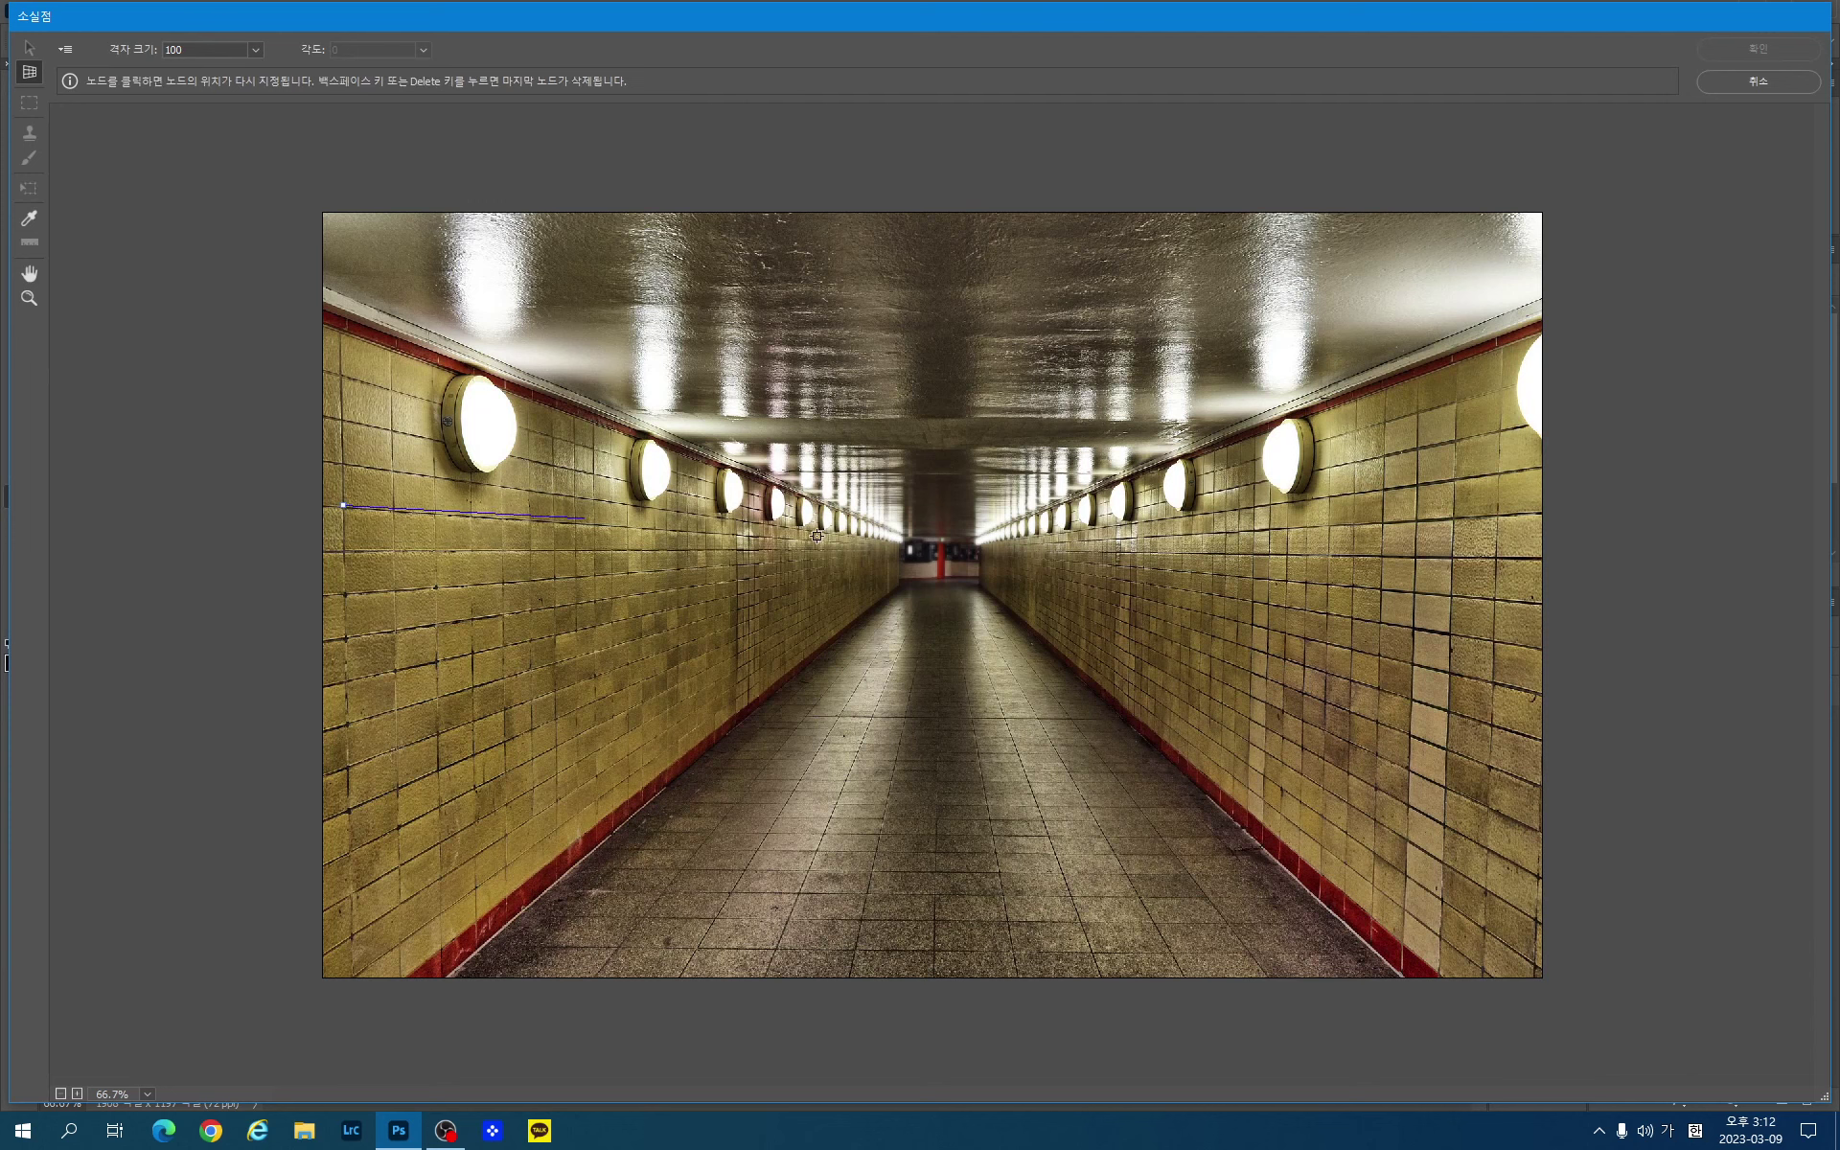
Step: Finish the four-corner left-wall plane and pull a perpendicular 270° floor plane from it
{"action": "left_click", "coordinate": [903, 549]}
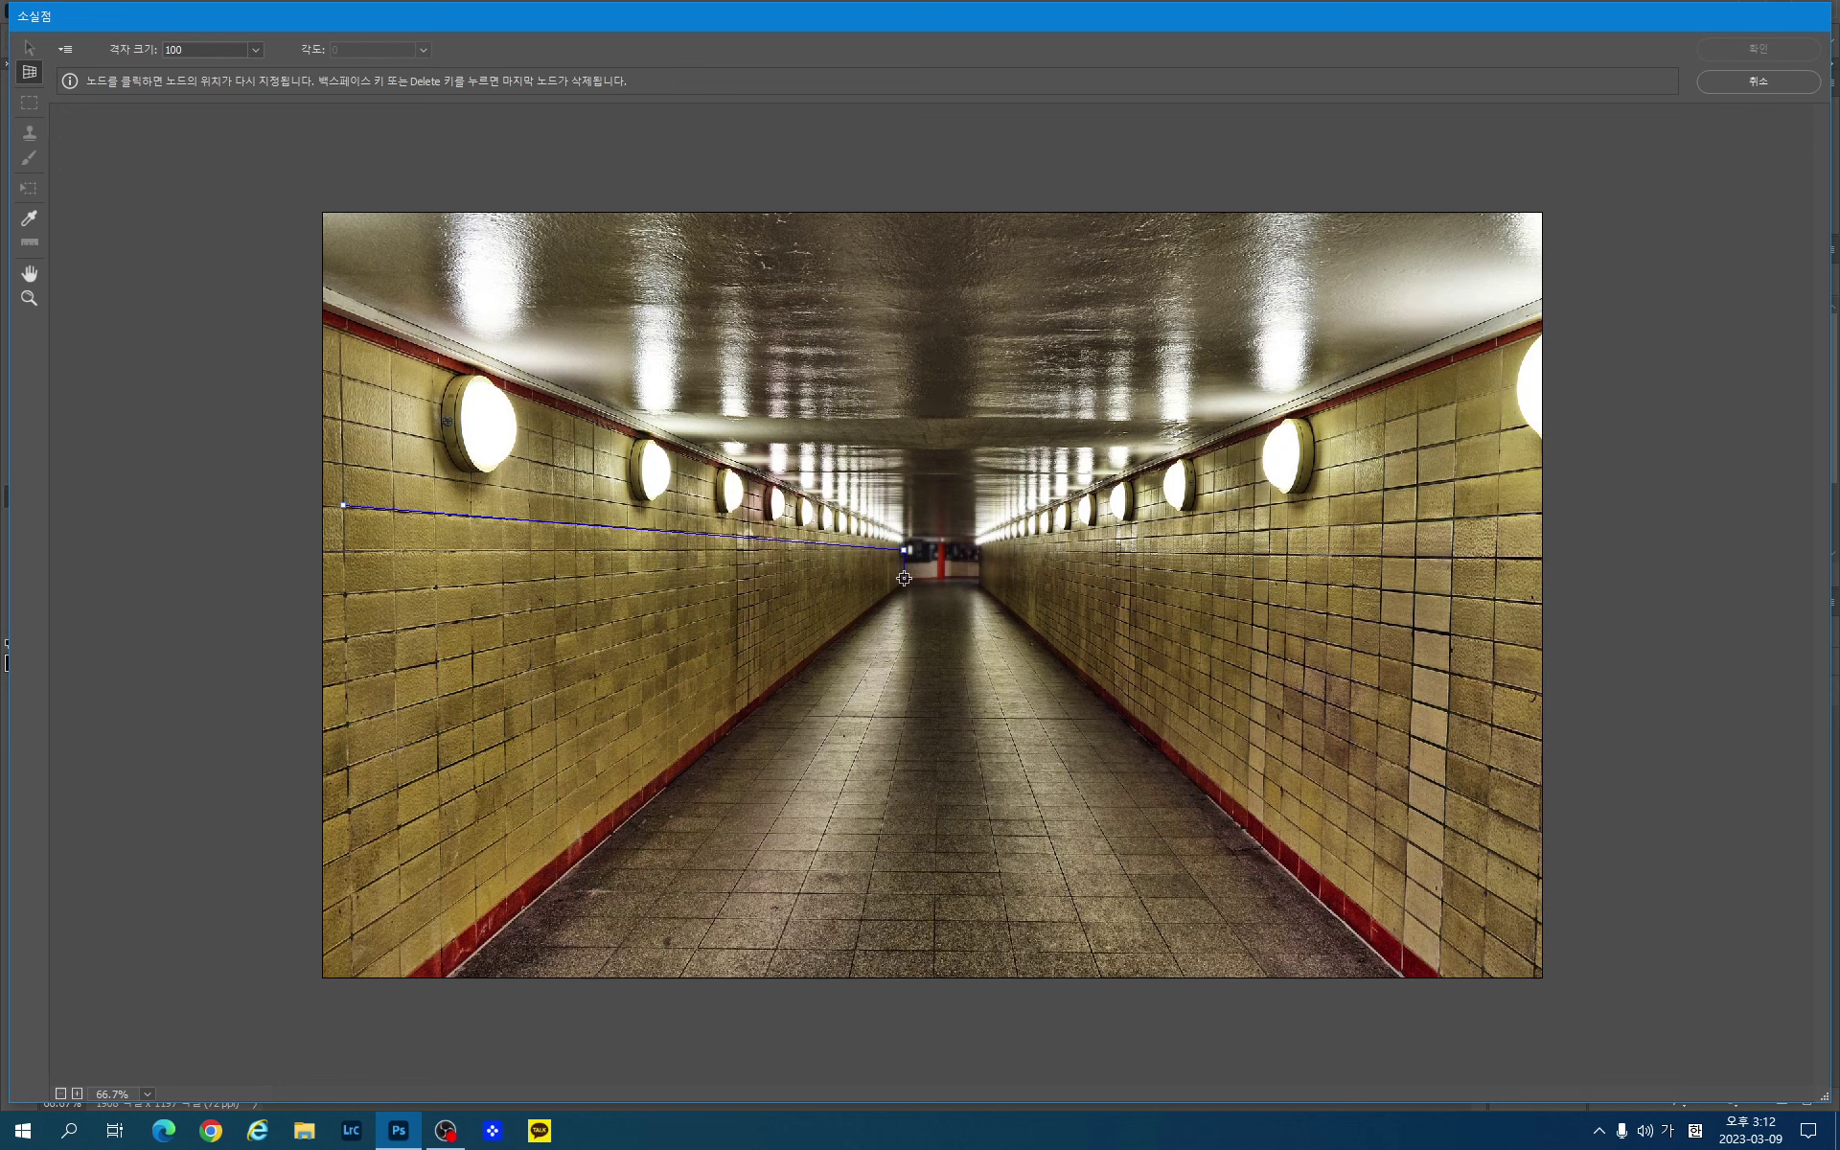
{"action": "left_click", "coordinate": [904, 578]}
{"action": "left_click", "coordinate": [349, 982]}
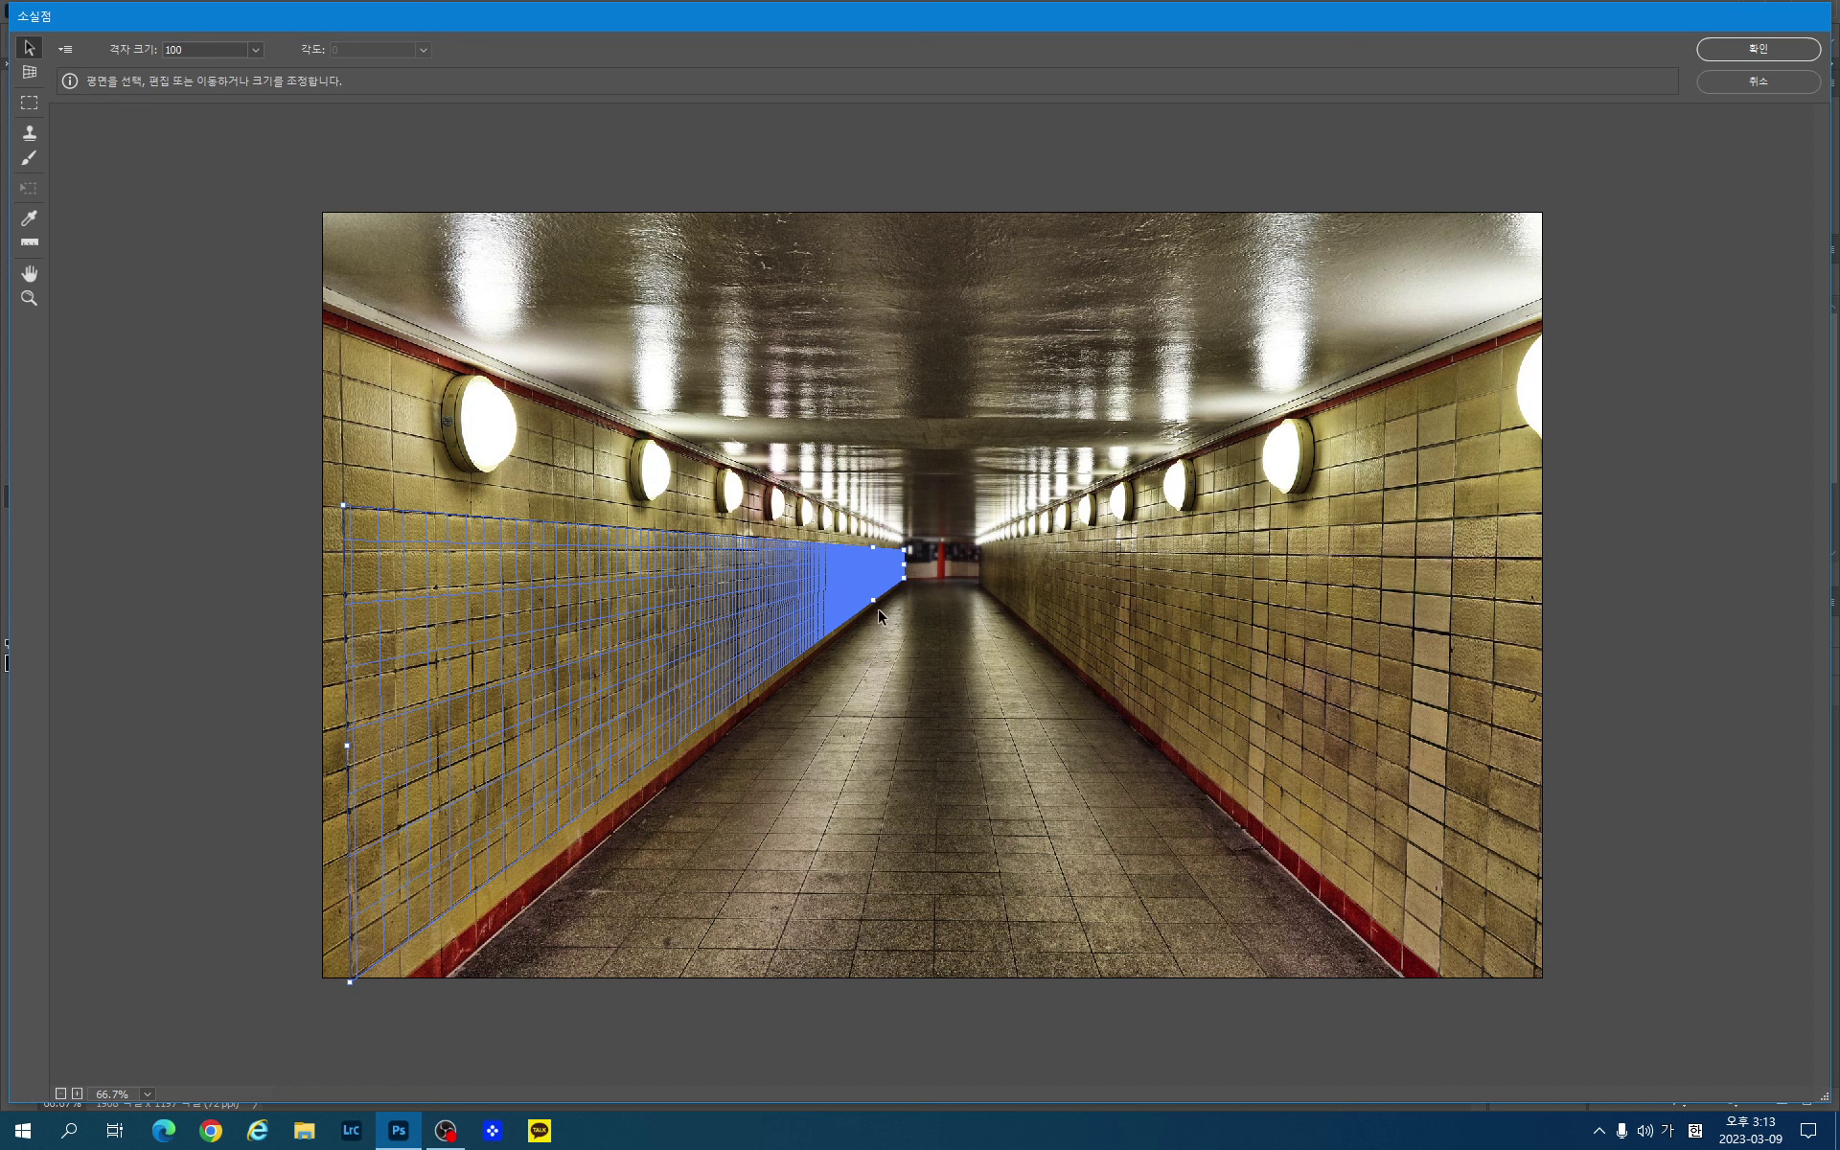
{"action": "key", "text": "ctrl"}
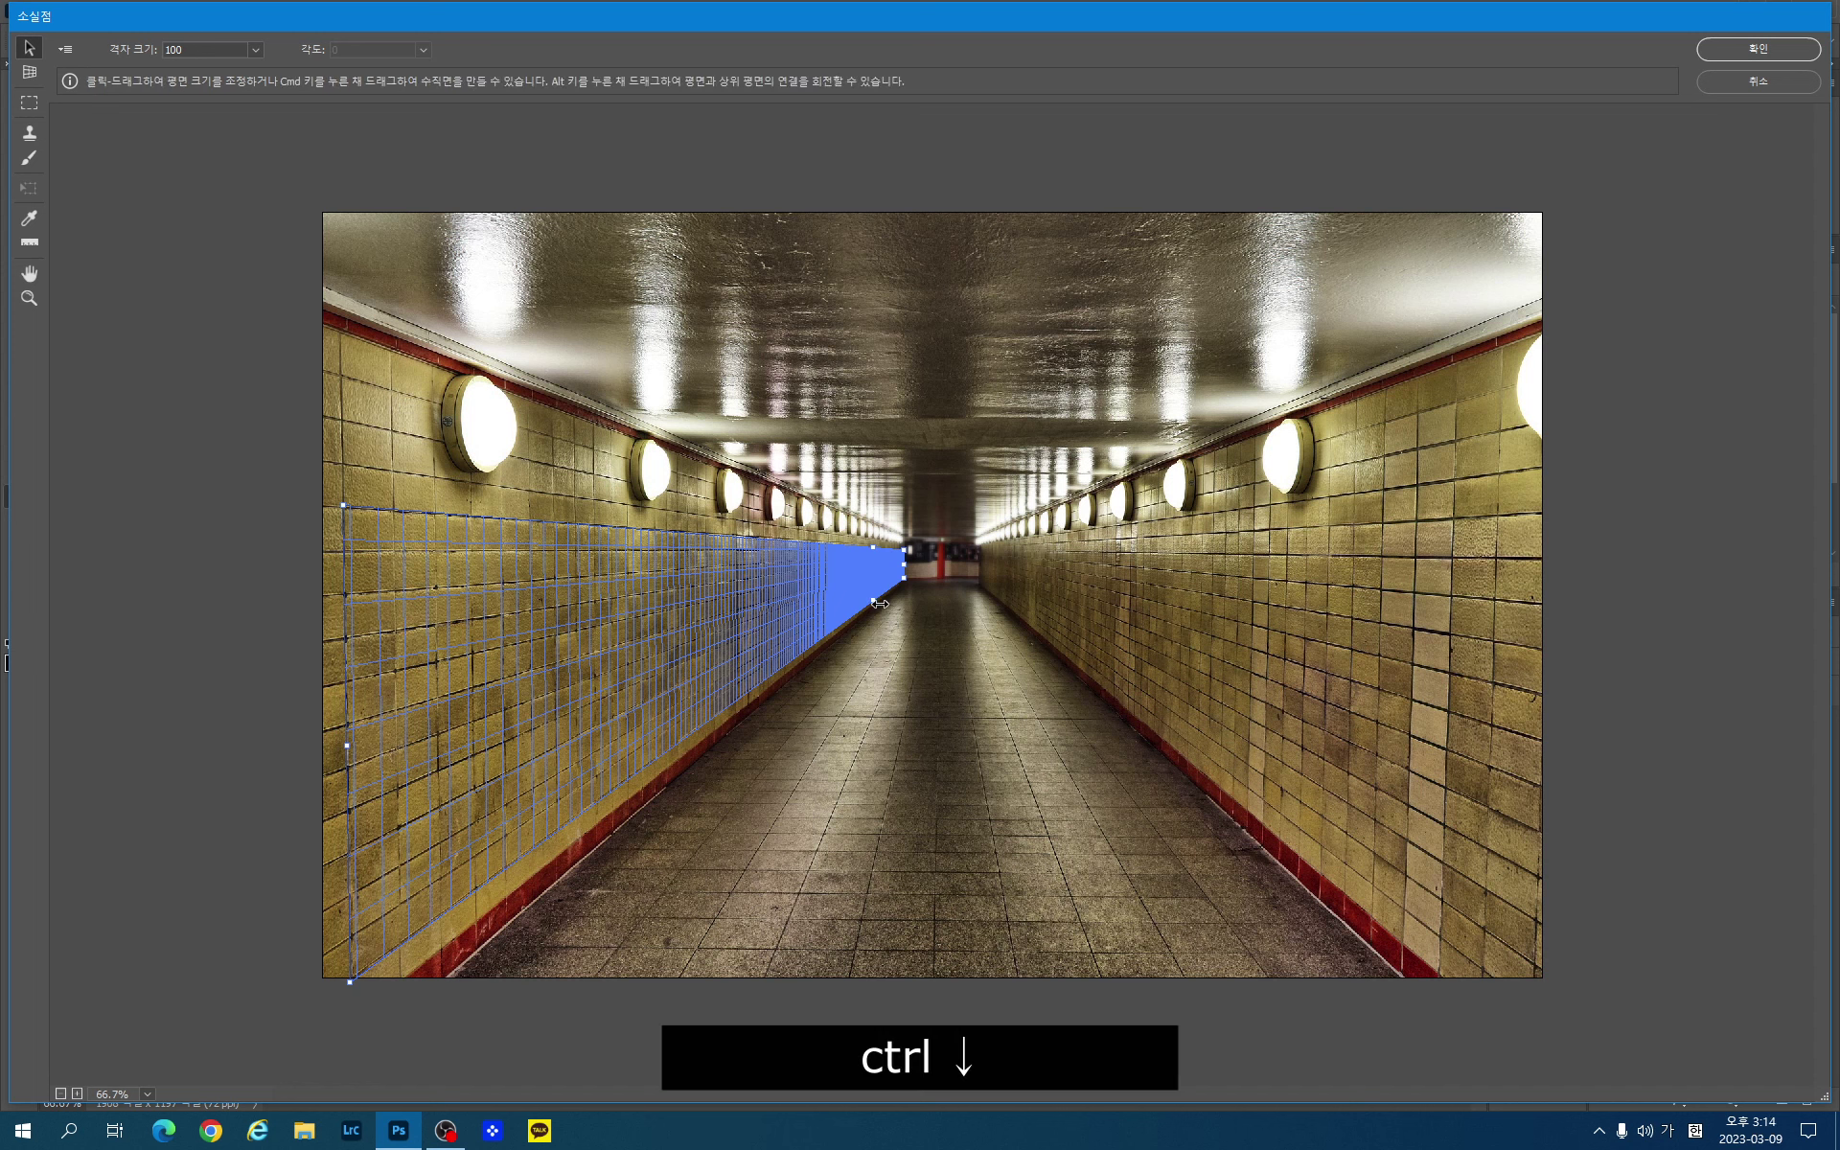
{"action": "left_click_drag", "start_coordinate": [873, 603], "coordinate": [1000, 648]}
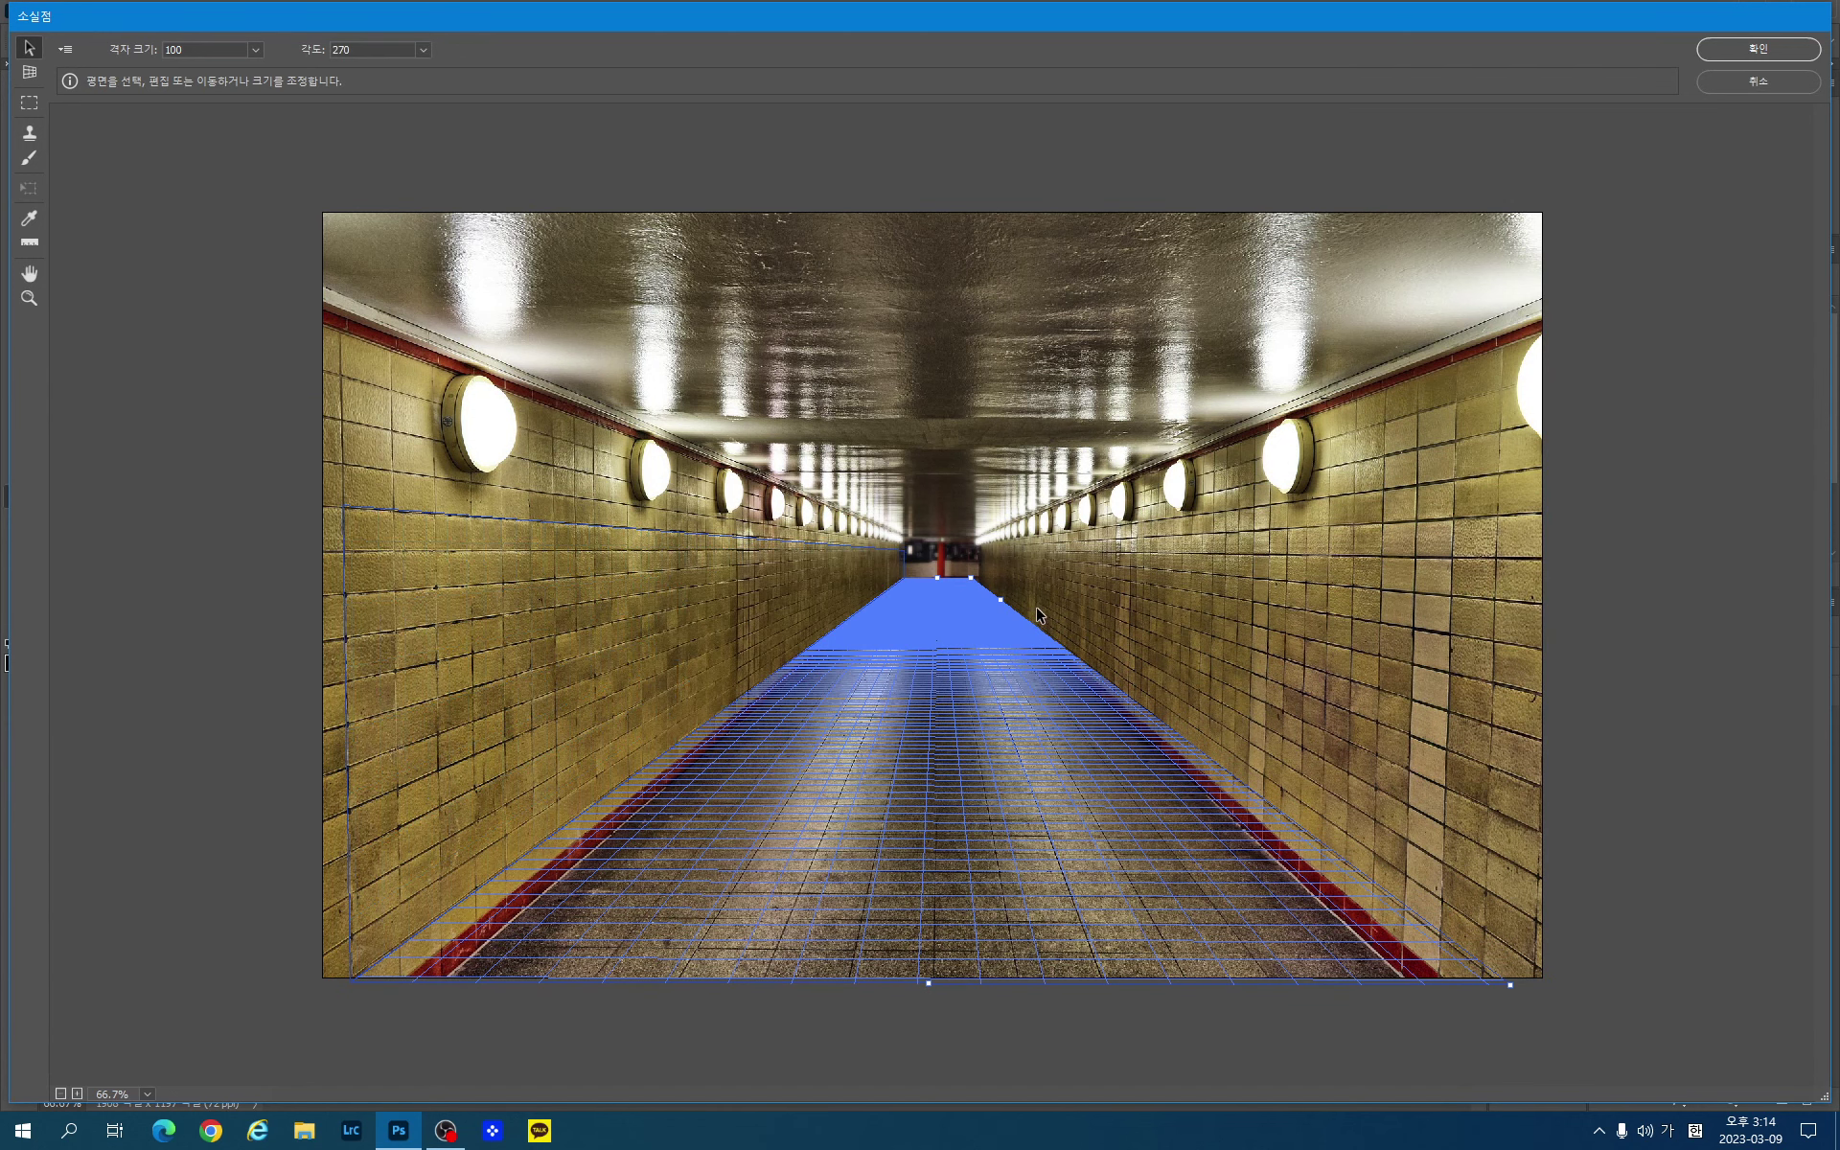
Step: Tear a right-wall plane off the floor edge, drop the floor plane, and confirm with OK
{"action": "key", "text": "ctrl"}
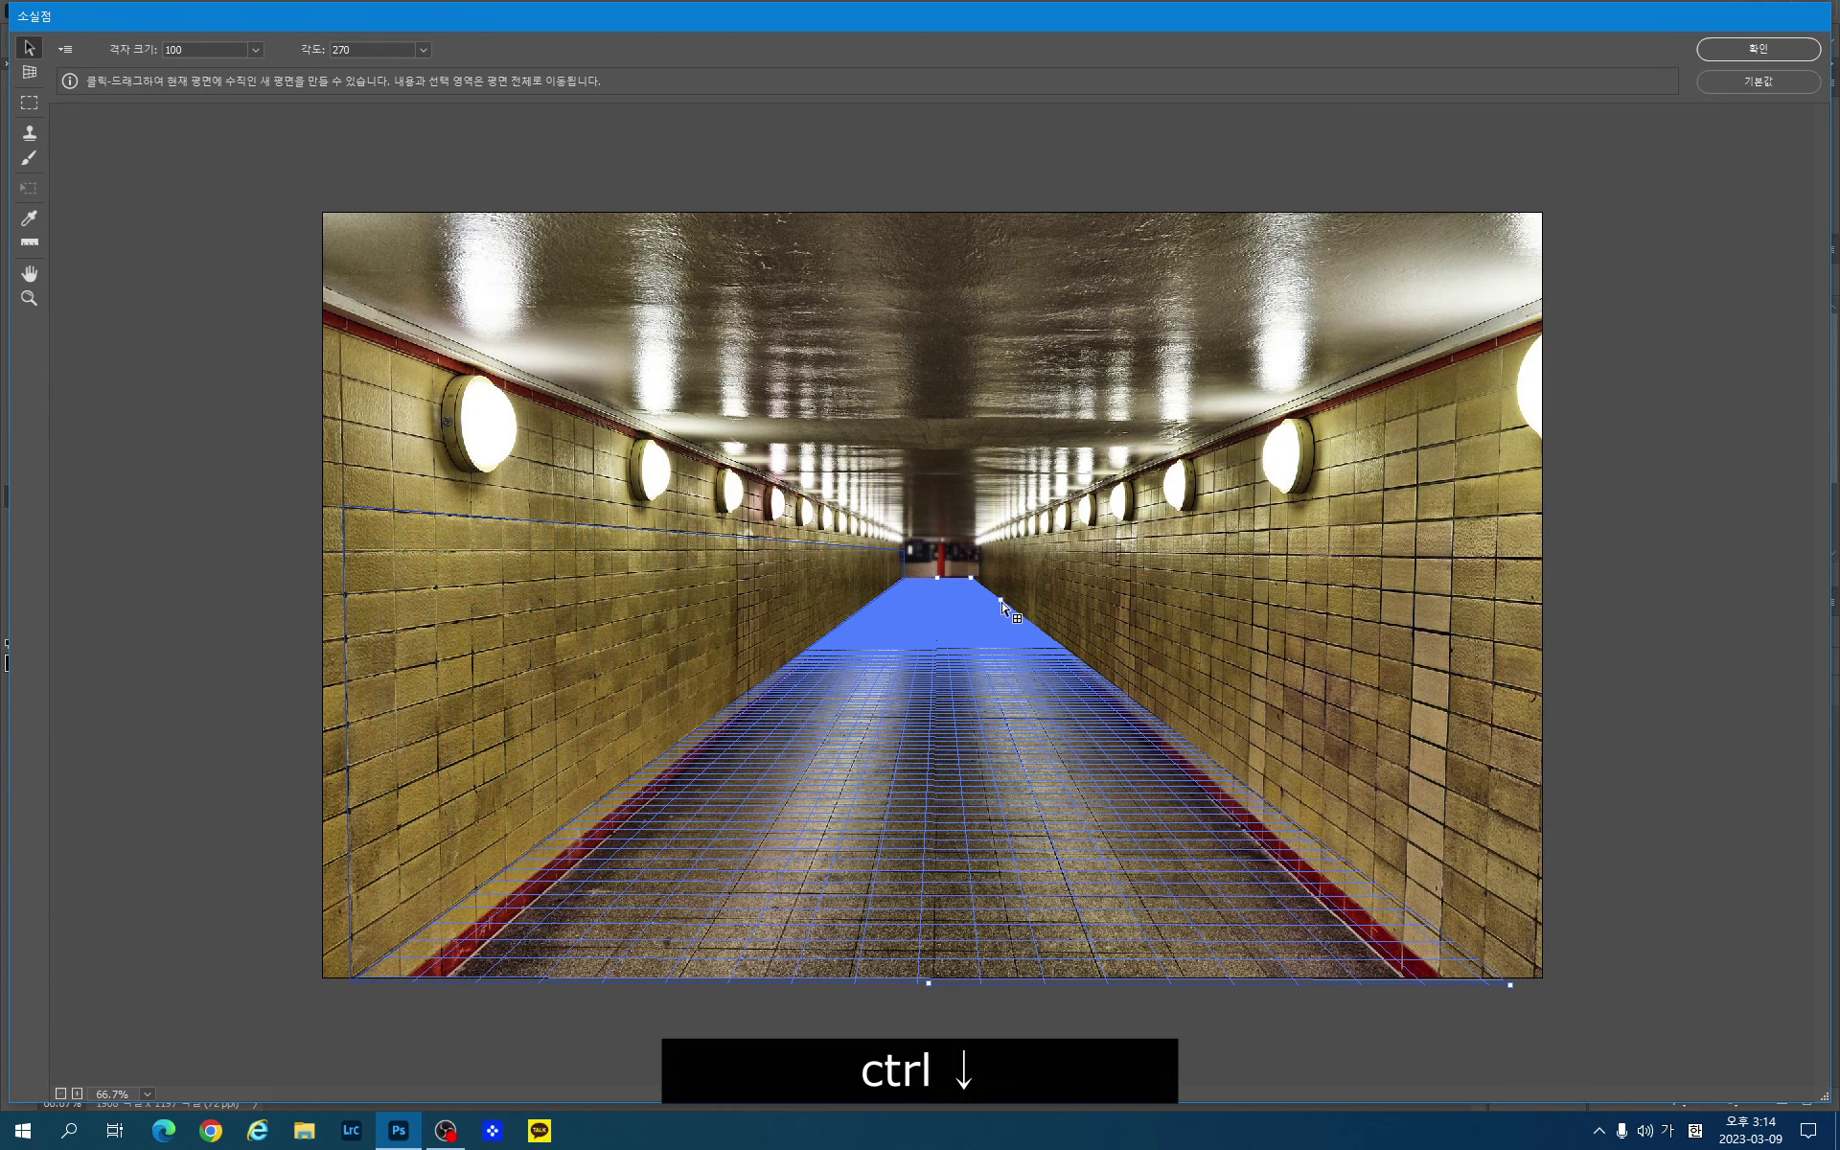
{"action": "left_click_drag", "start_coordinate": [1002, 606], "coordinate": [1086, 554]}
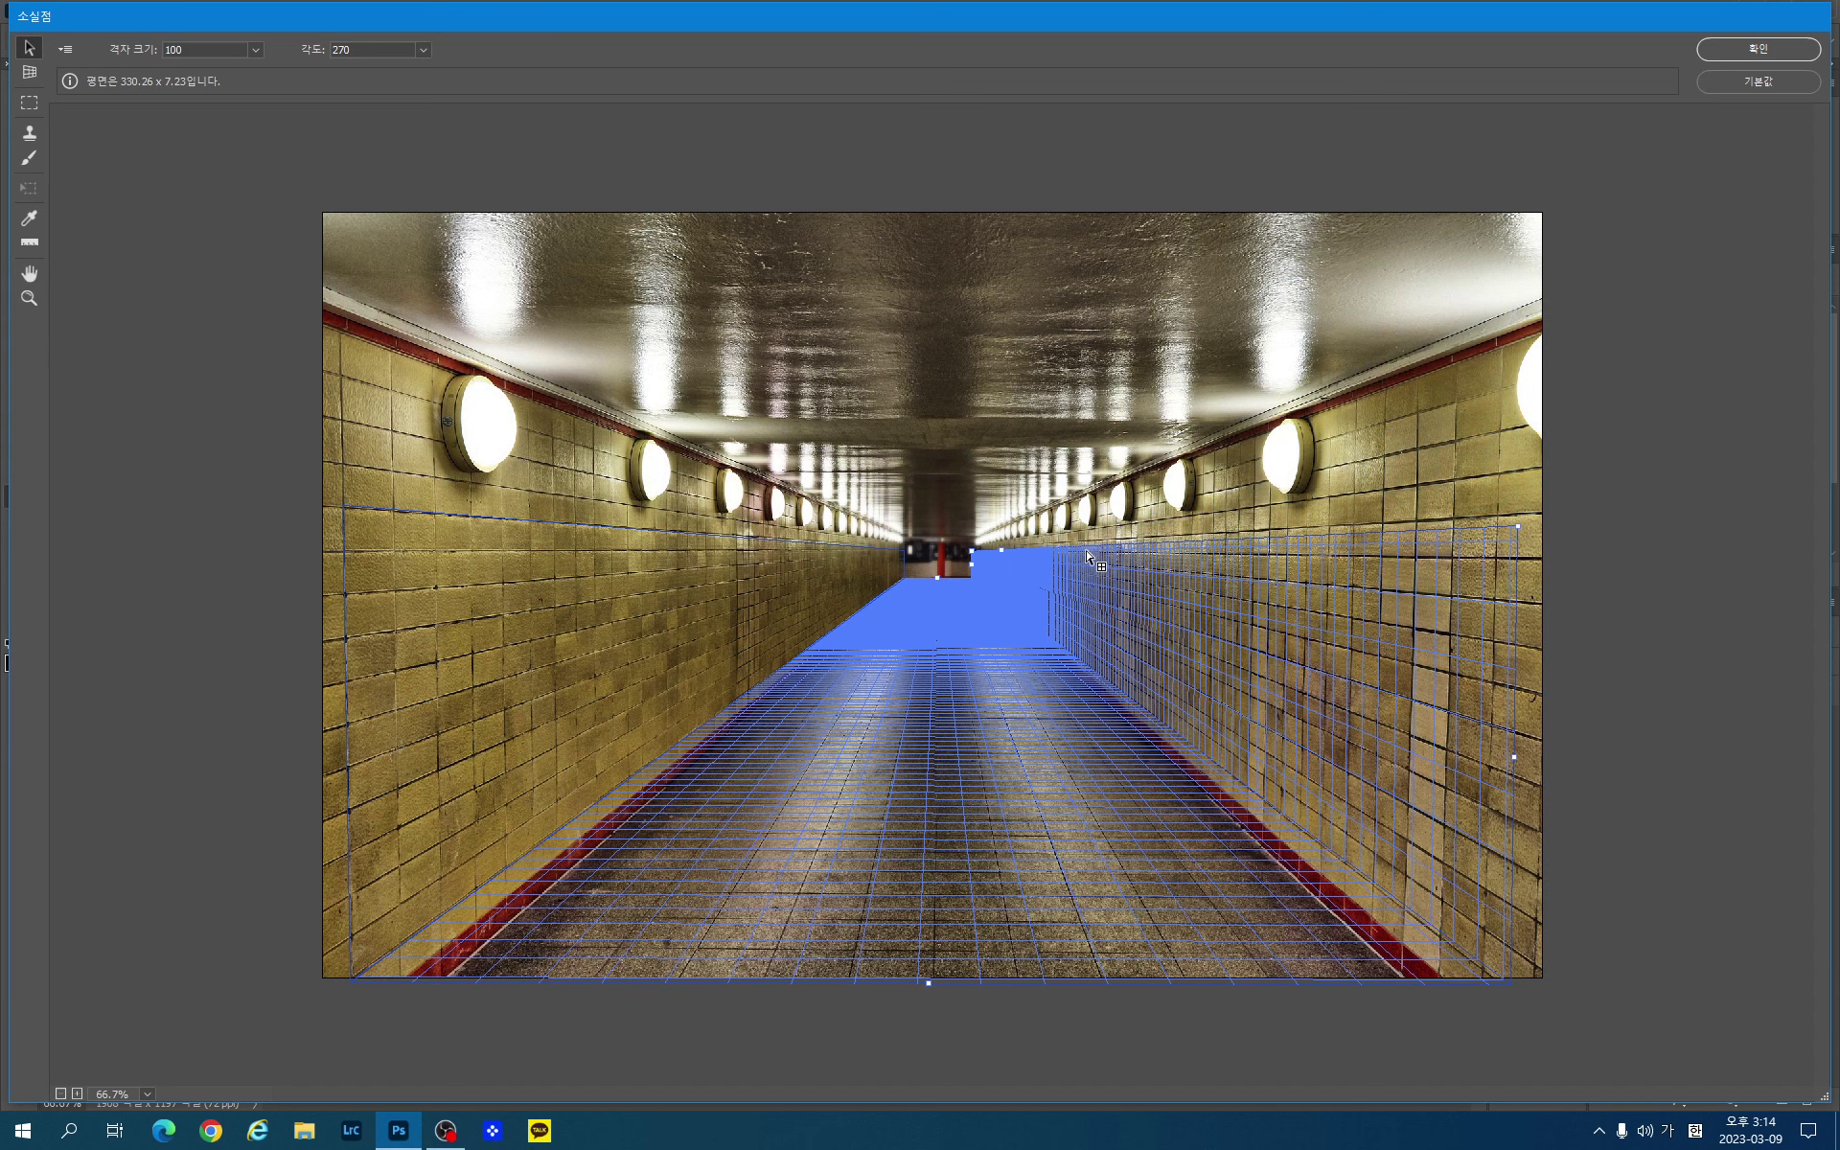
{"action": "key", "text": "ctrl+z"}
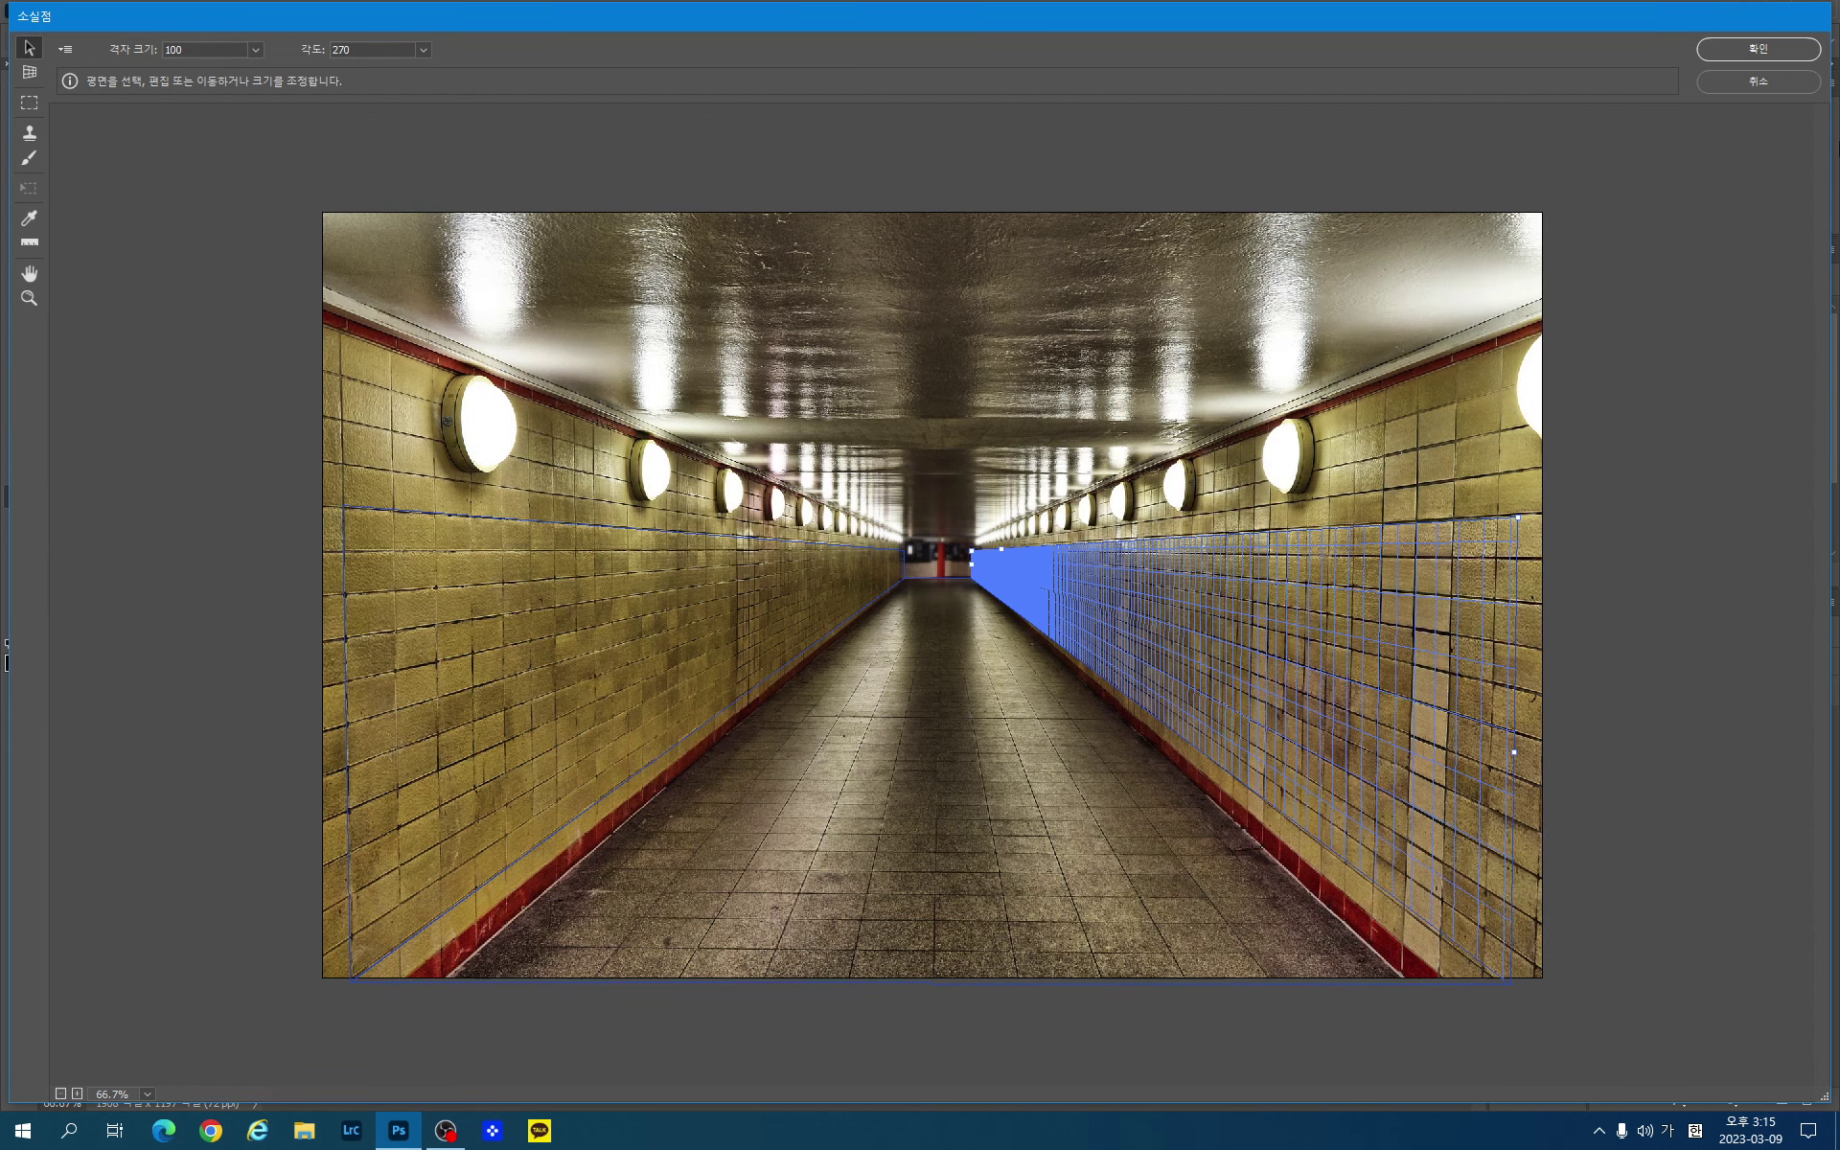
{"action": "left_click", "coordinate": [1765, 56]}
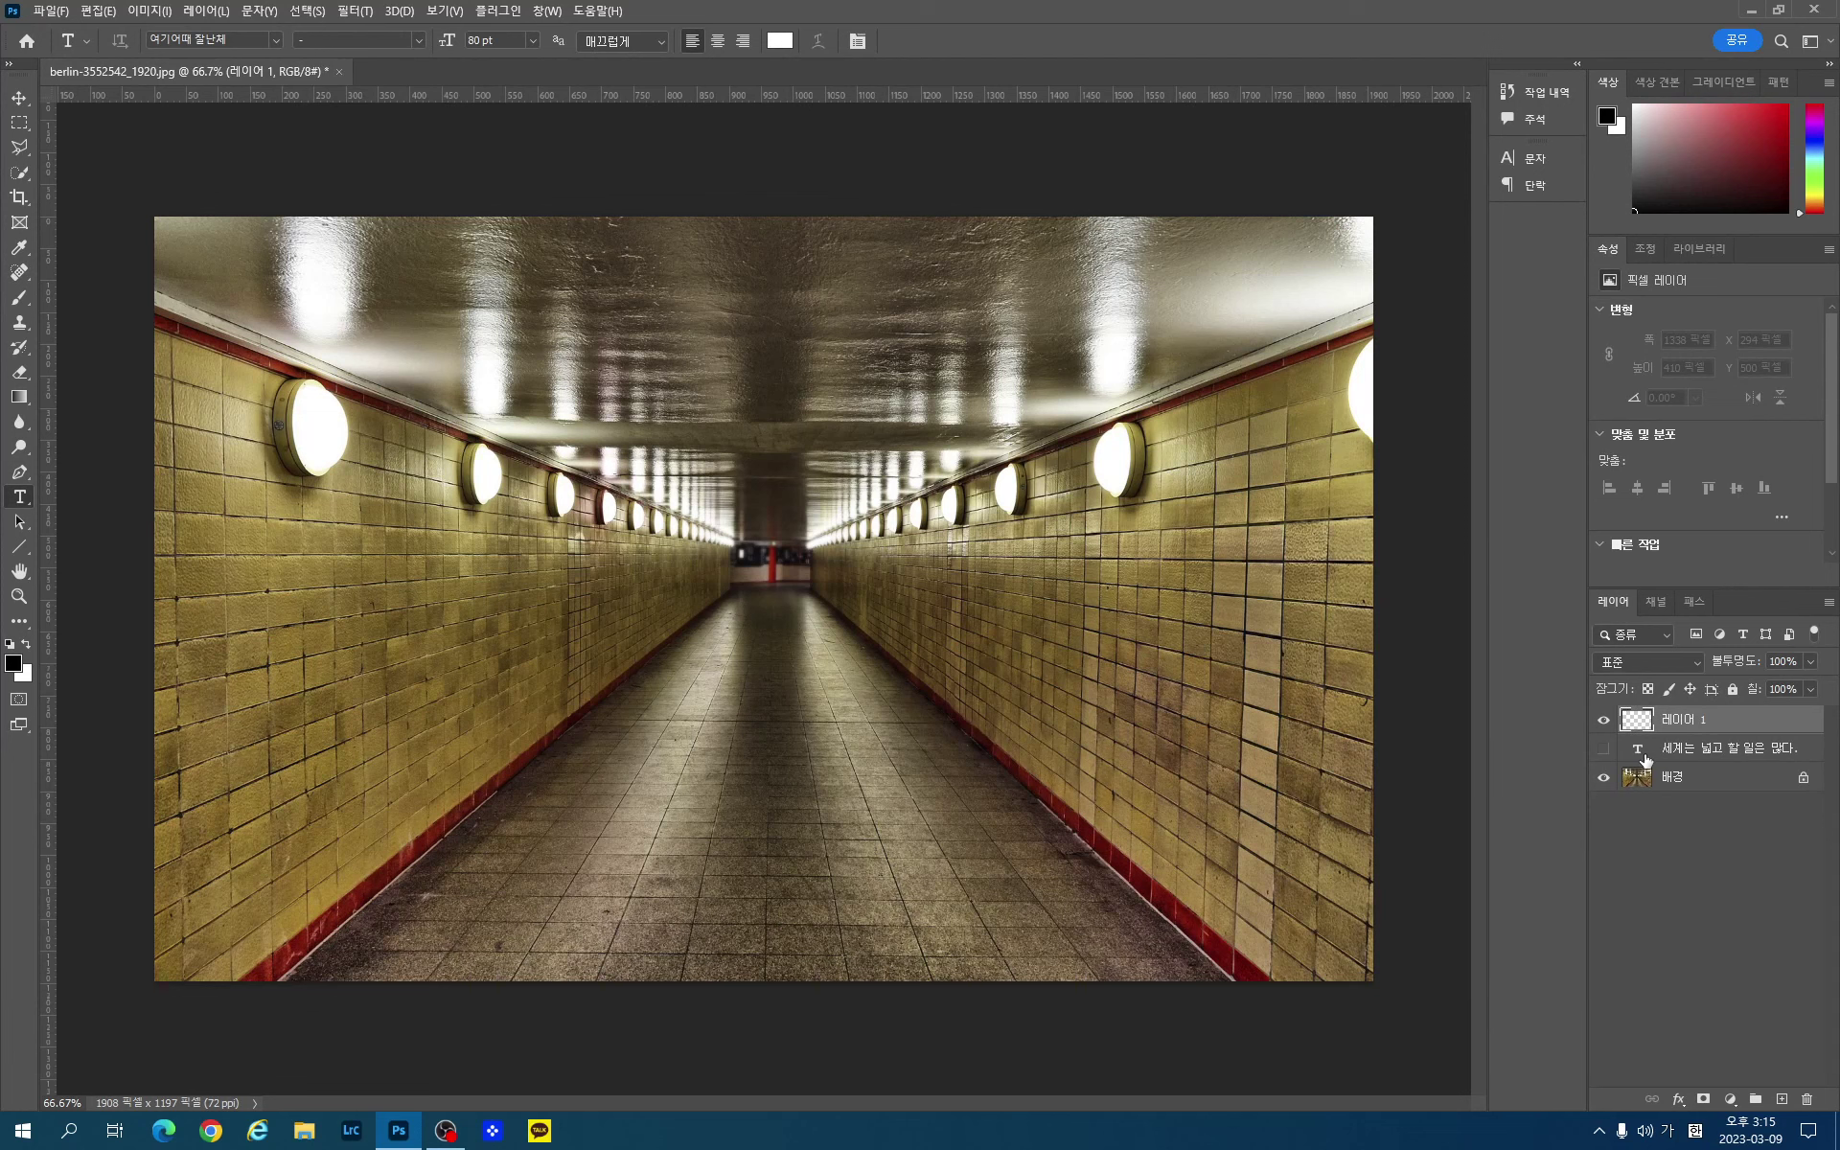
Step: Copy the sentence's letter shapes as a selection, rehide the text layer, deselect, and reselect 레이어 1
{"action": "left_click", "coordinate": [1602, 748]}
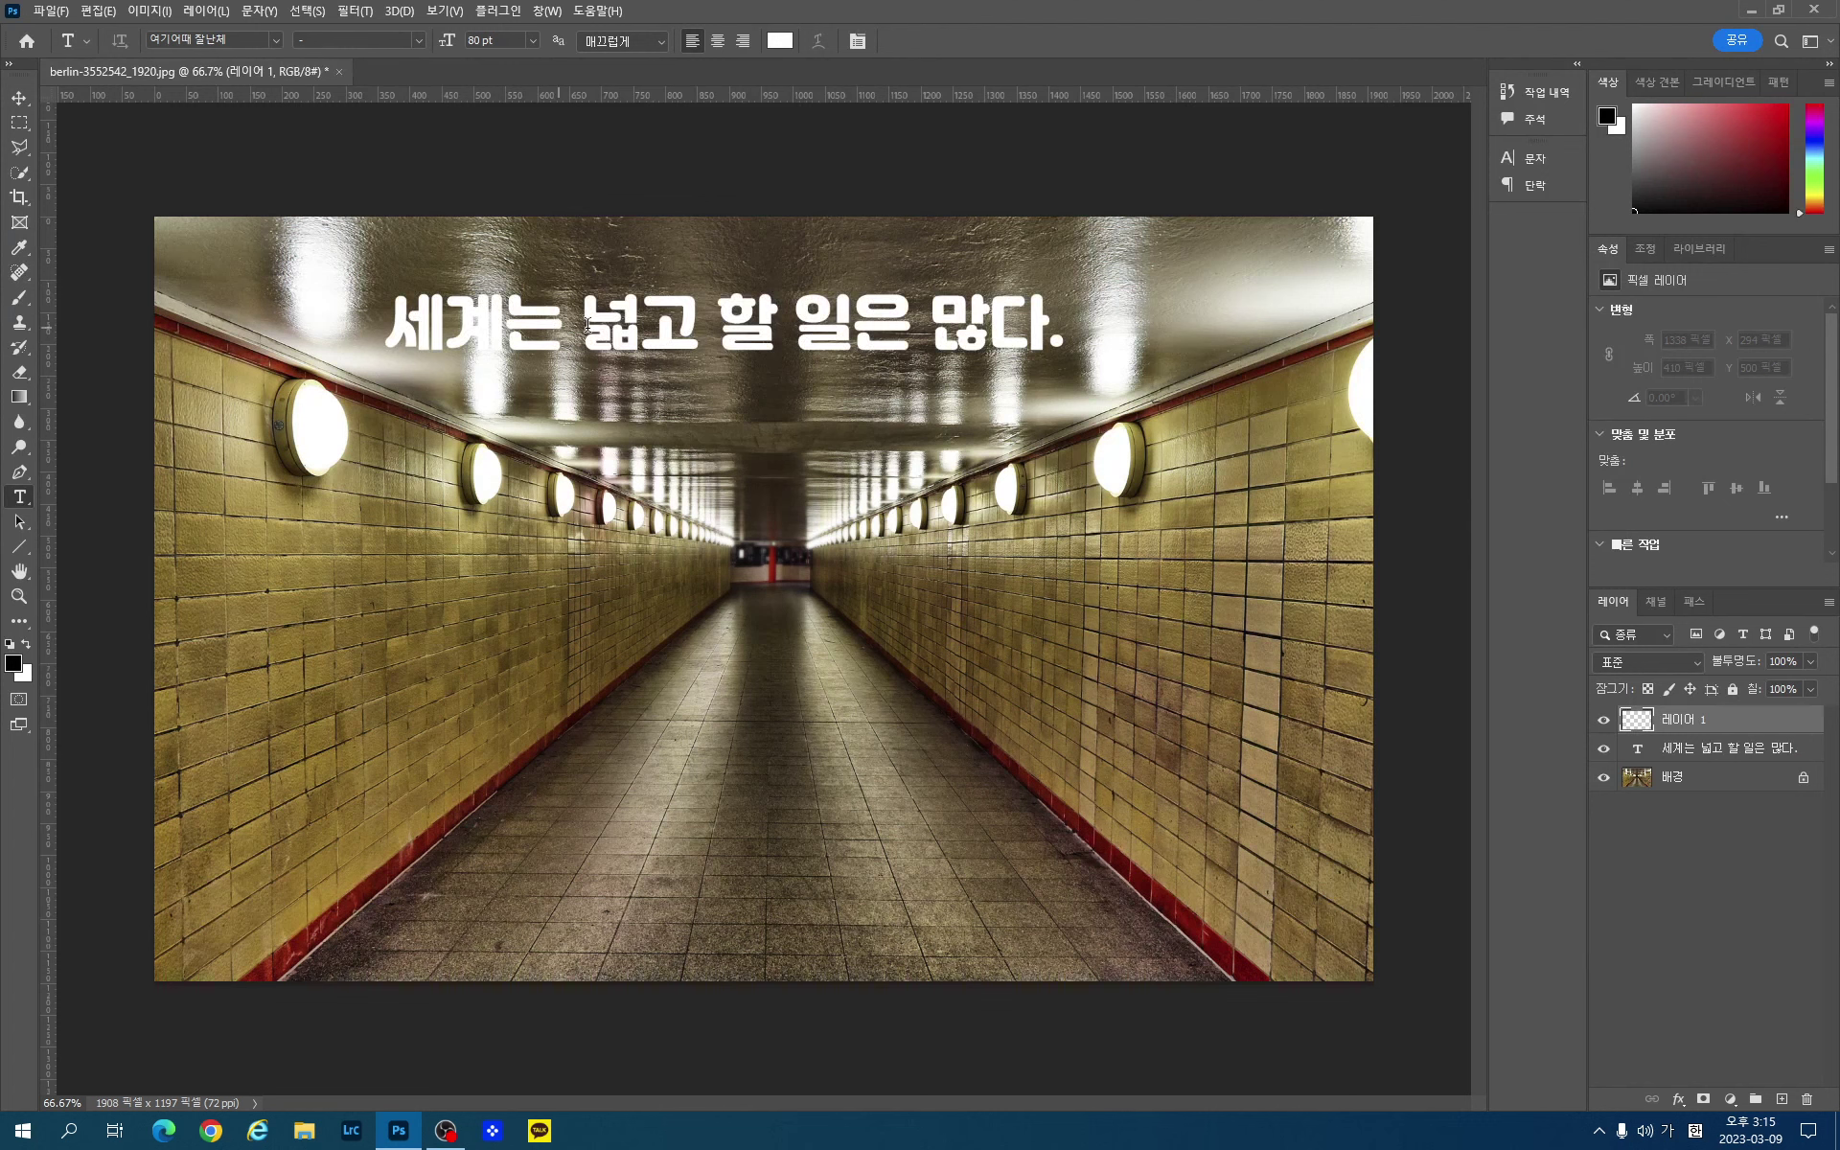
{"action": "left_click", "coordinate": [1644, 748]}
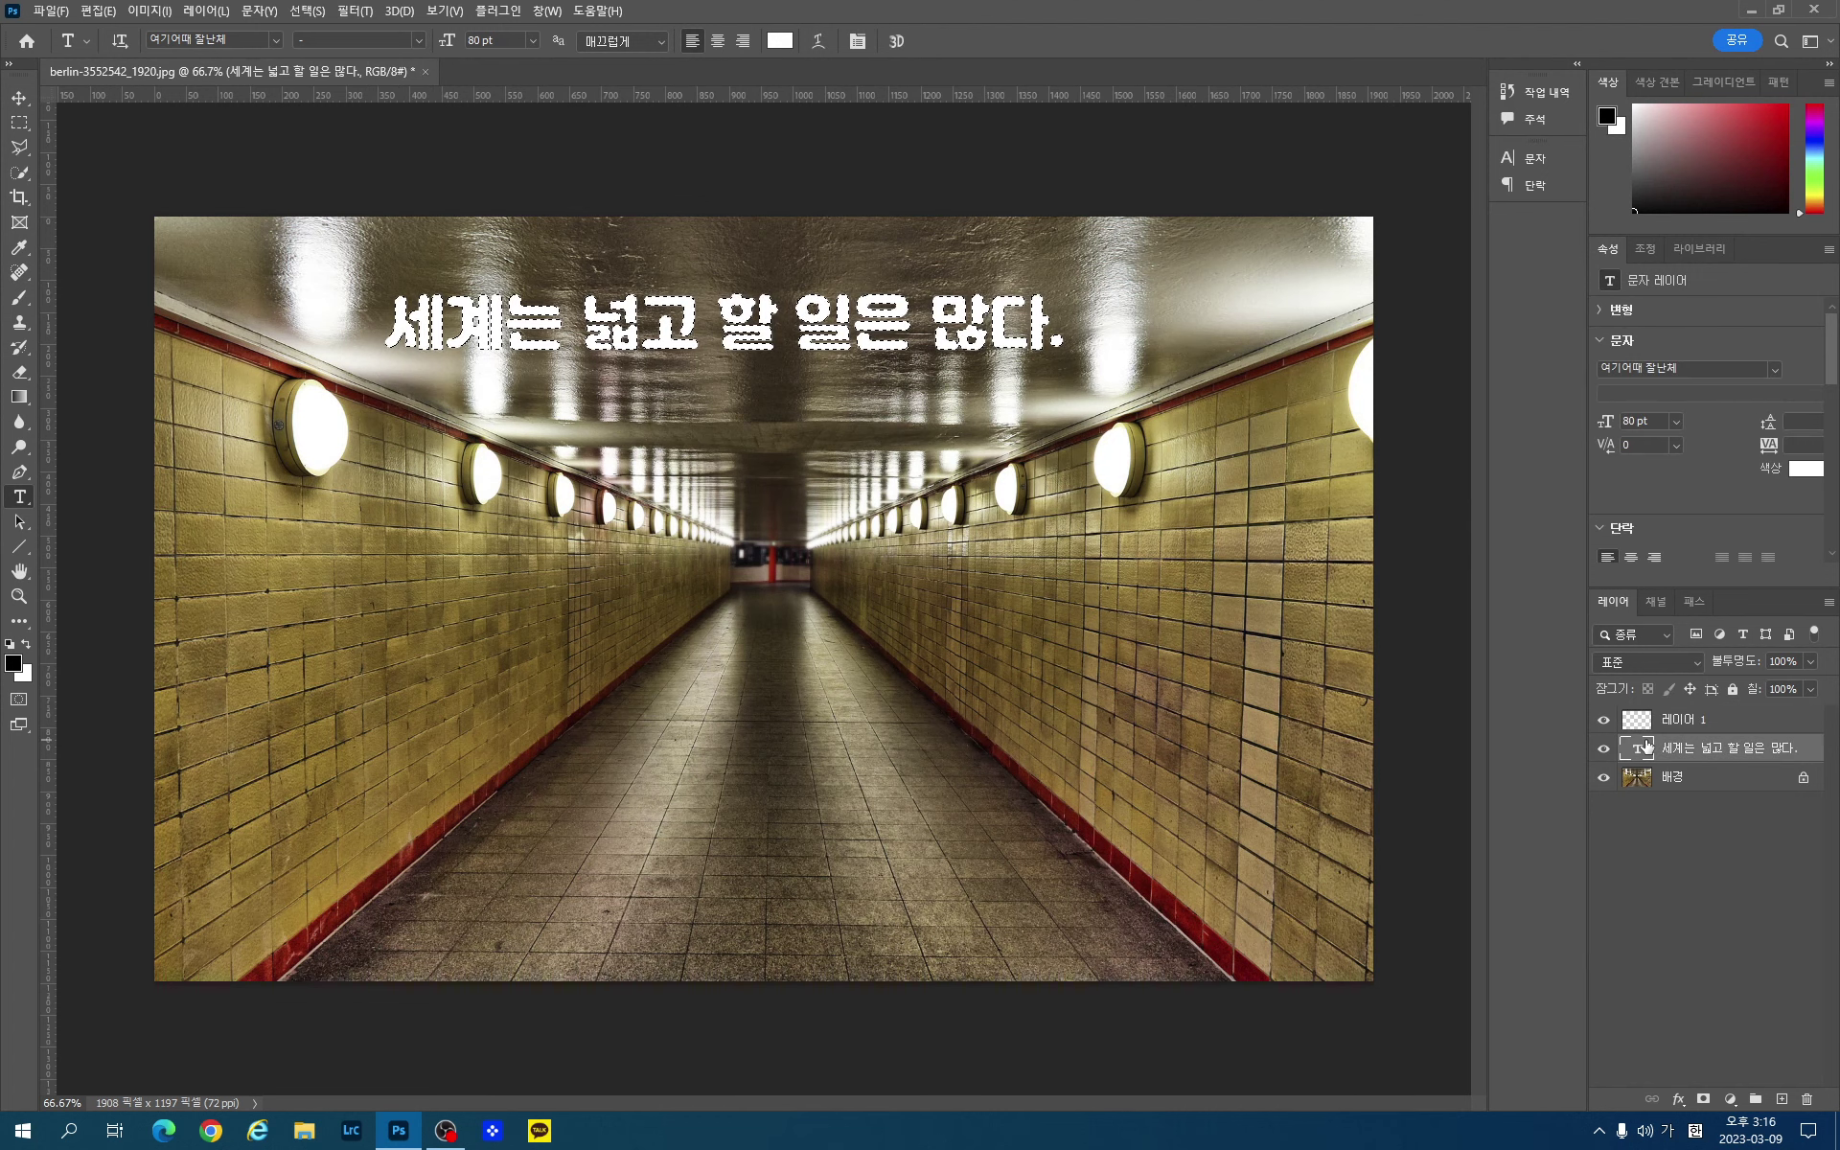
{"action": "key", "text": "ctrl"}
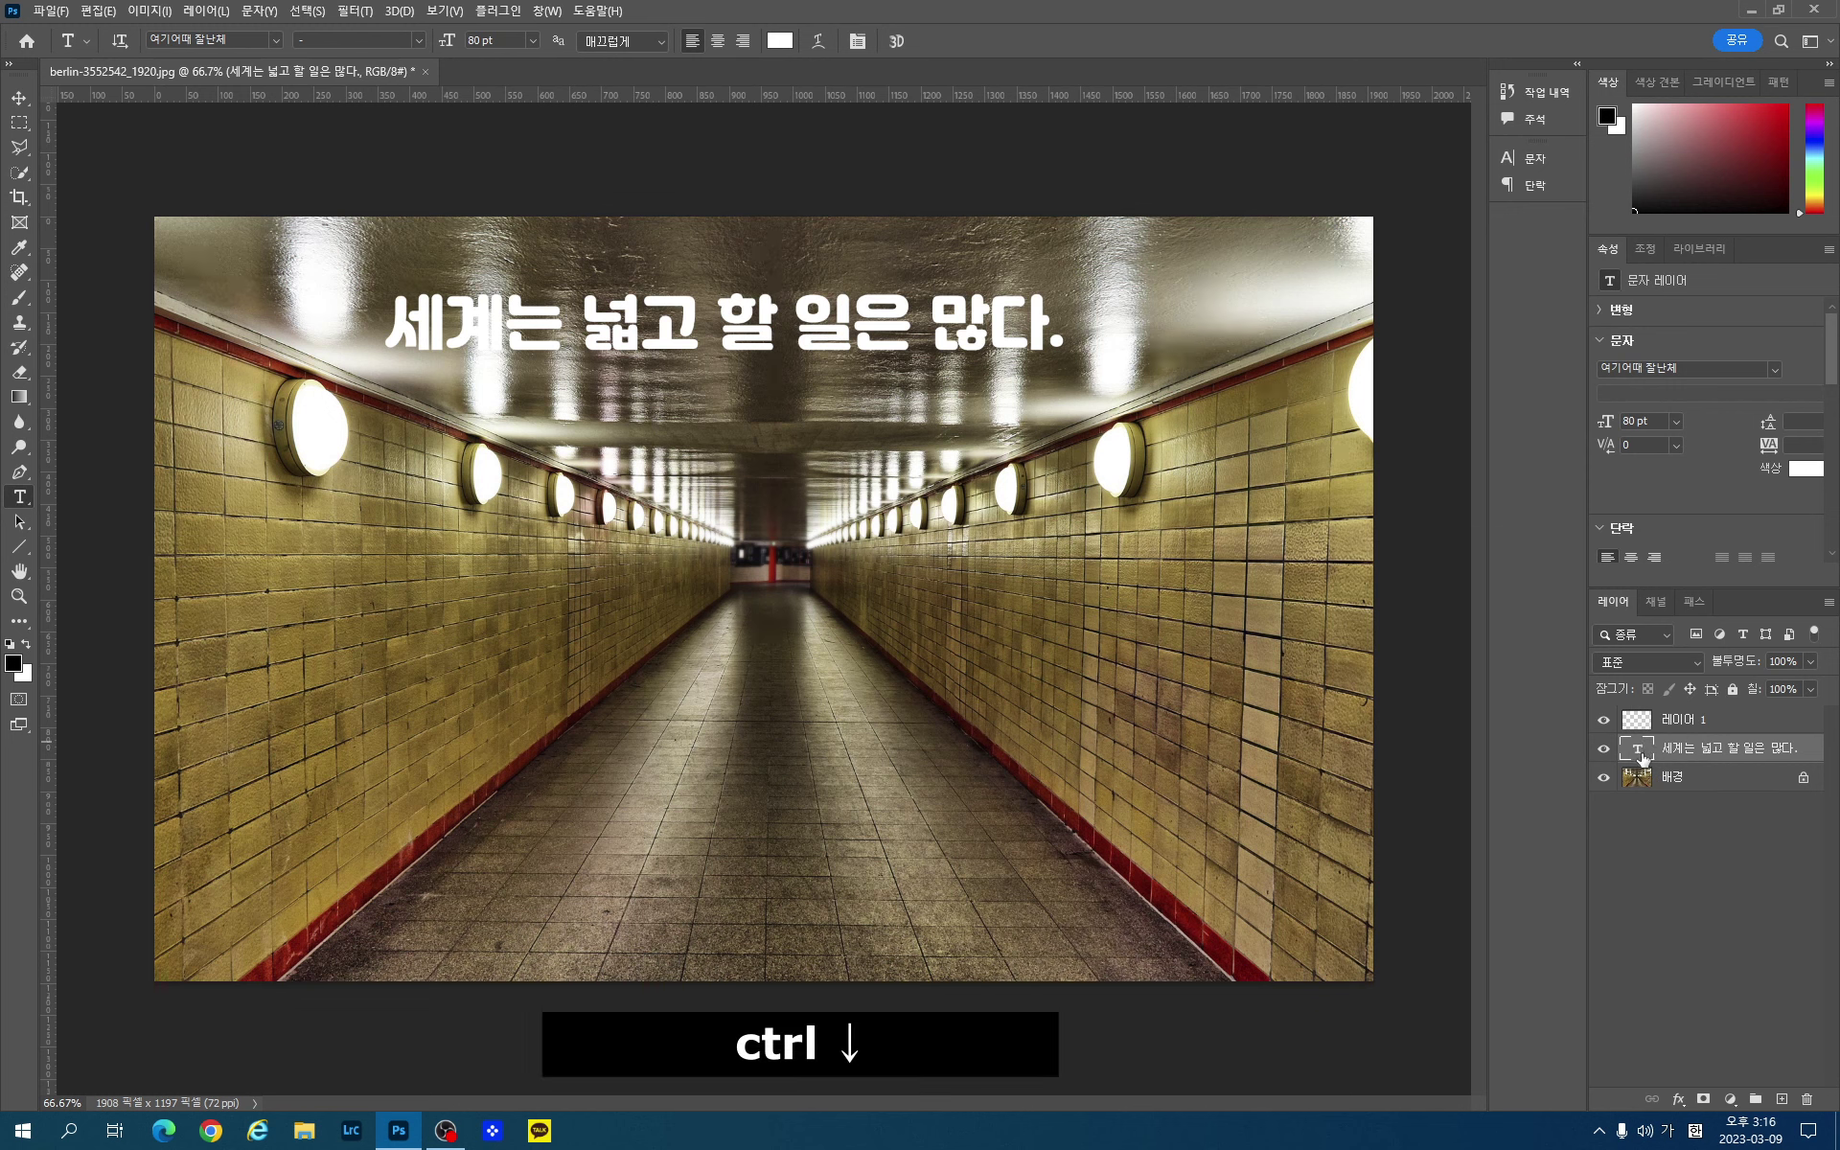
{"action": "left_click", "coordinate": [1644, 756], "text": "ctrl"}
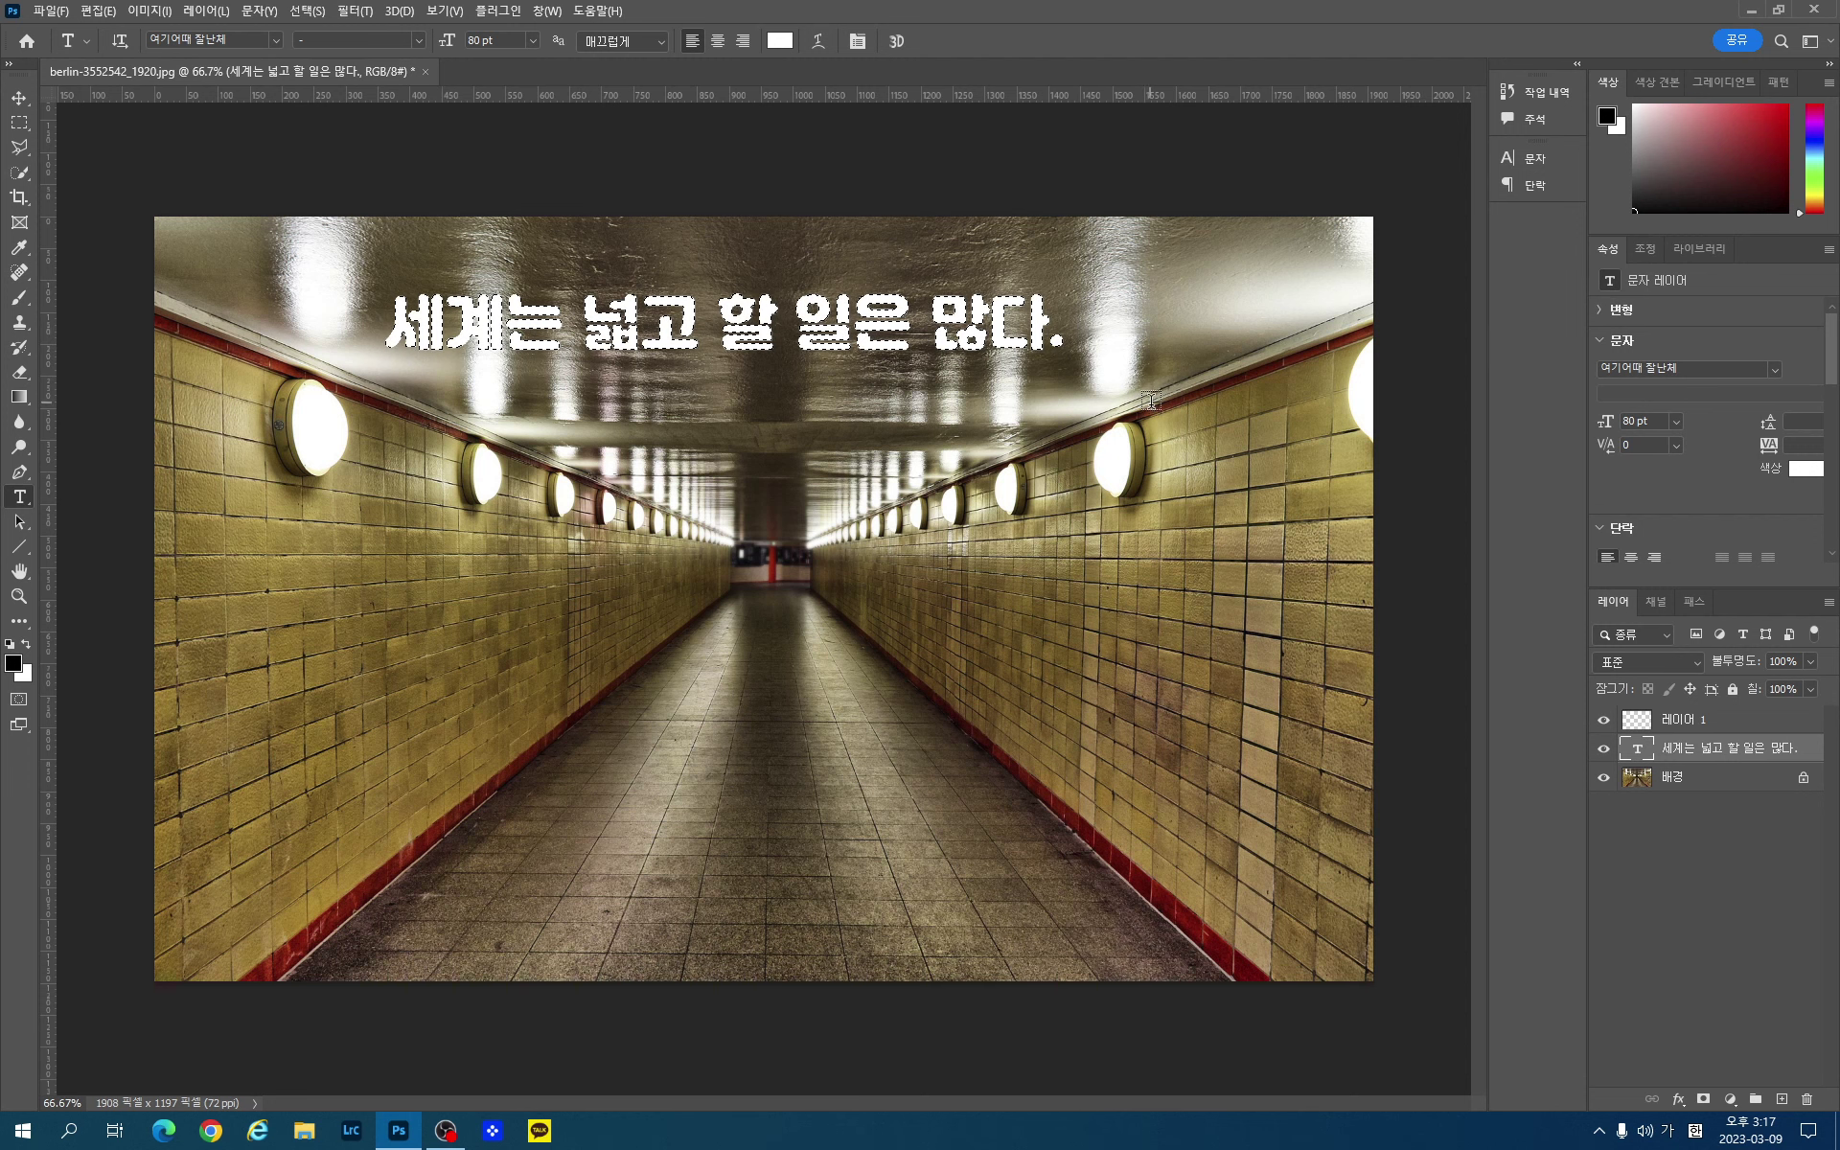
{"action": "key", "text": "ctrl+c"}
{"action": "left_click", "coordinate": [1604, 749]}
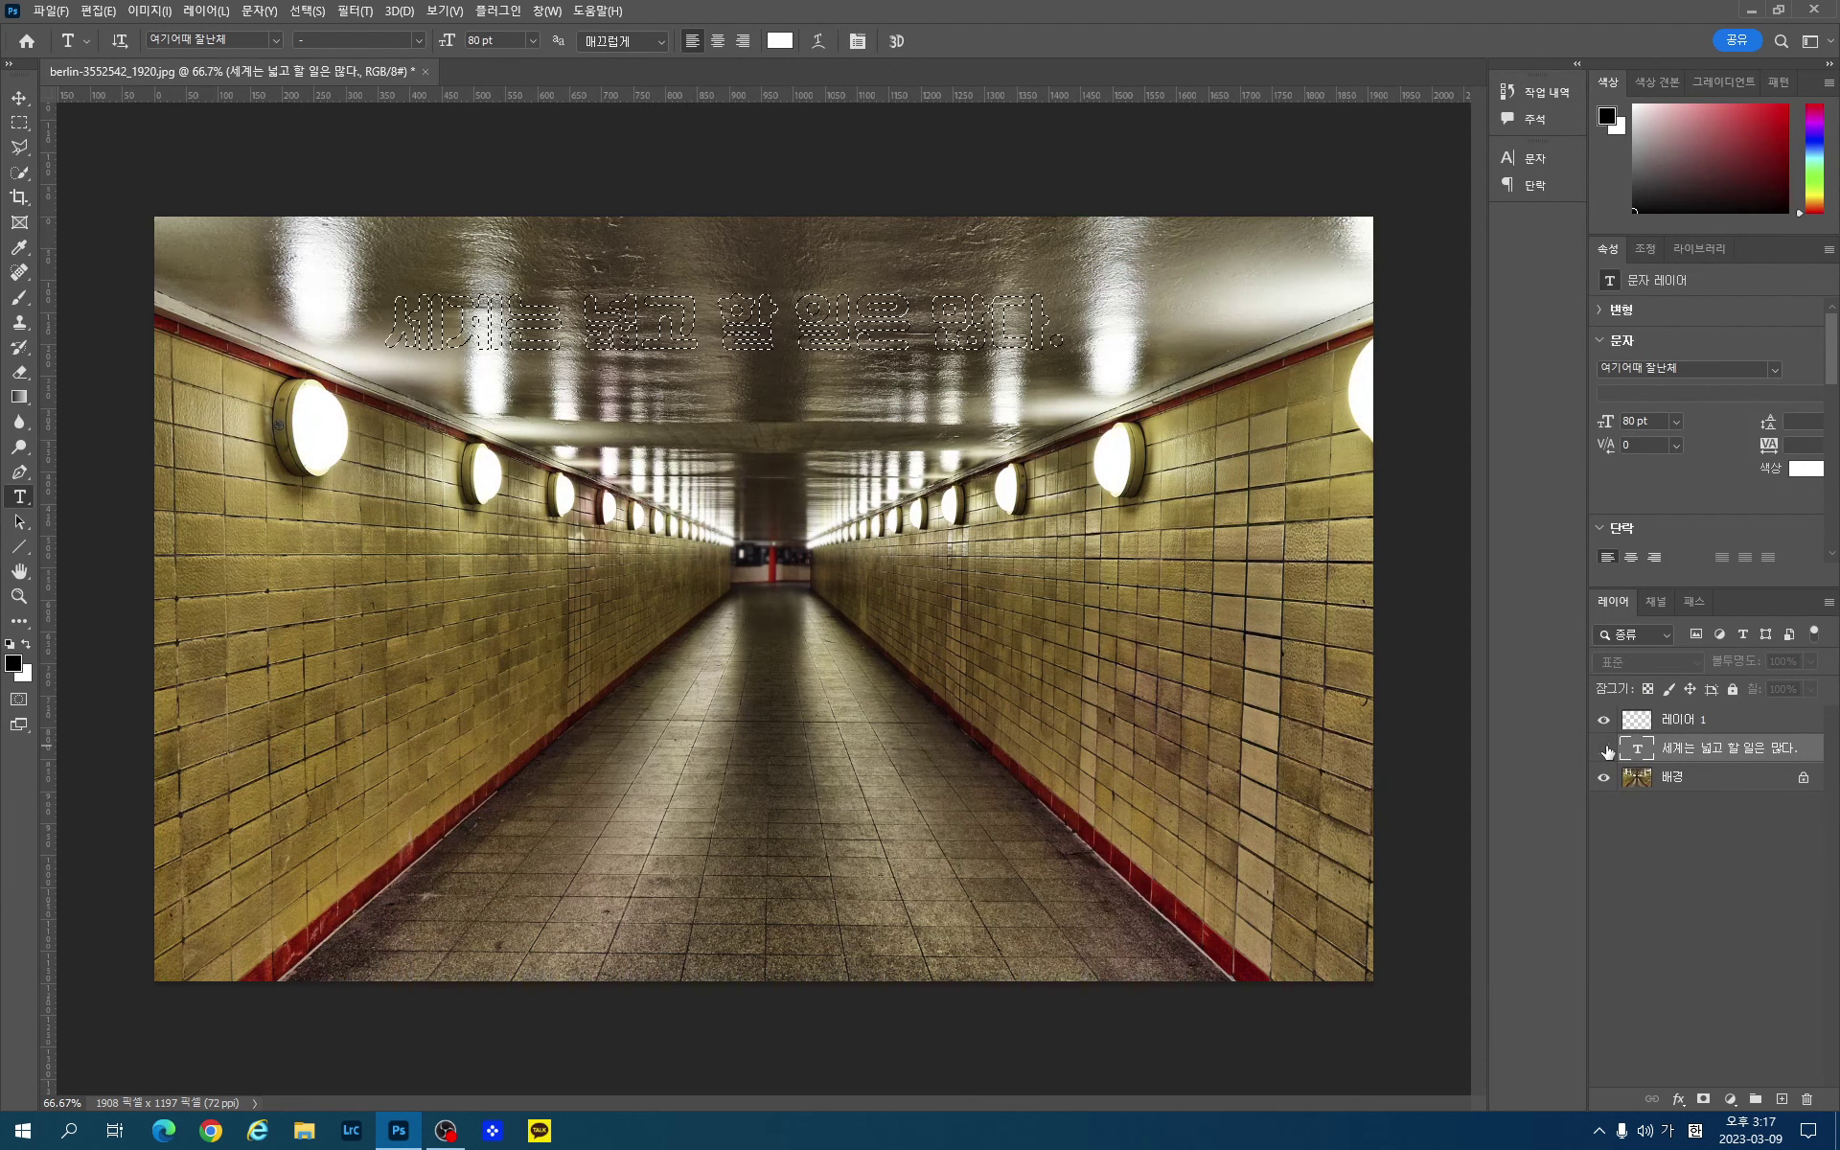
{"action": "key", "text": "ctrl+d"}
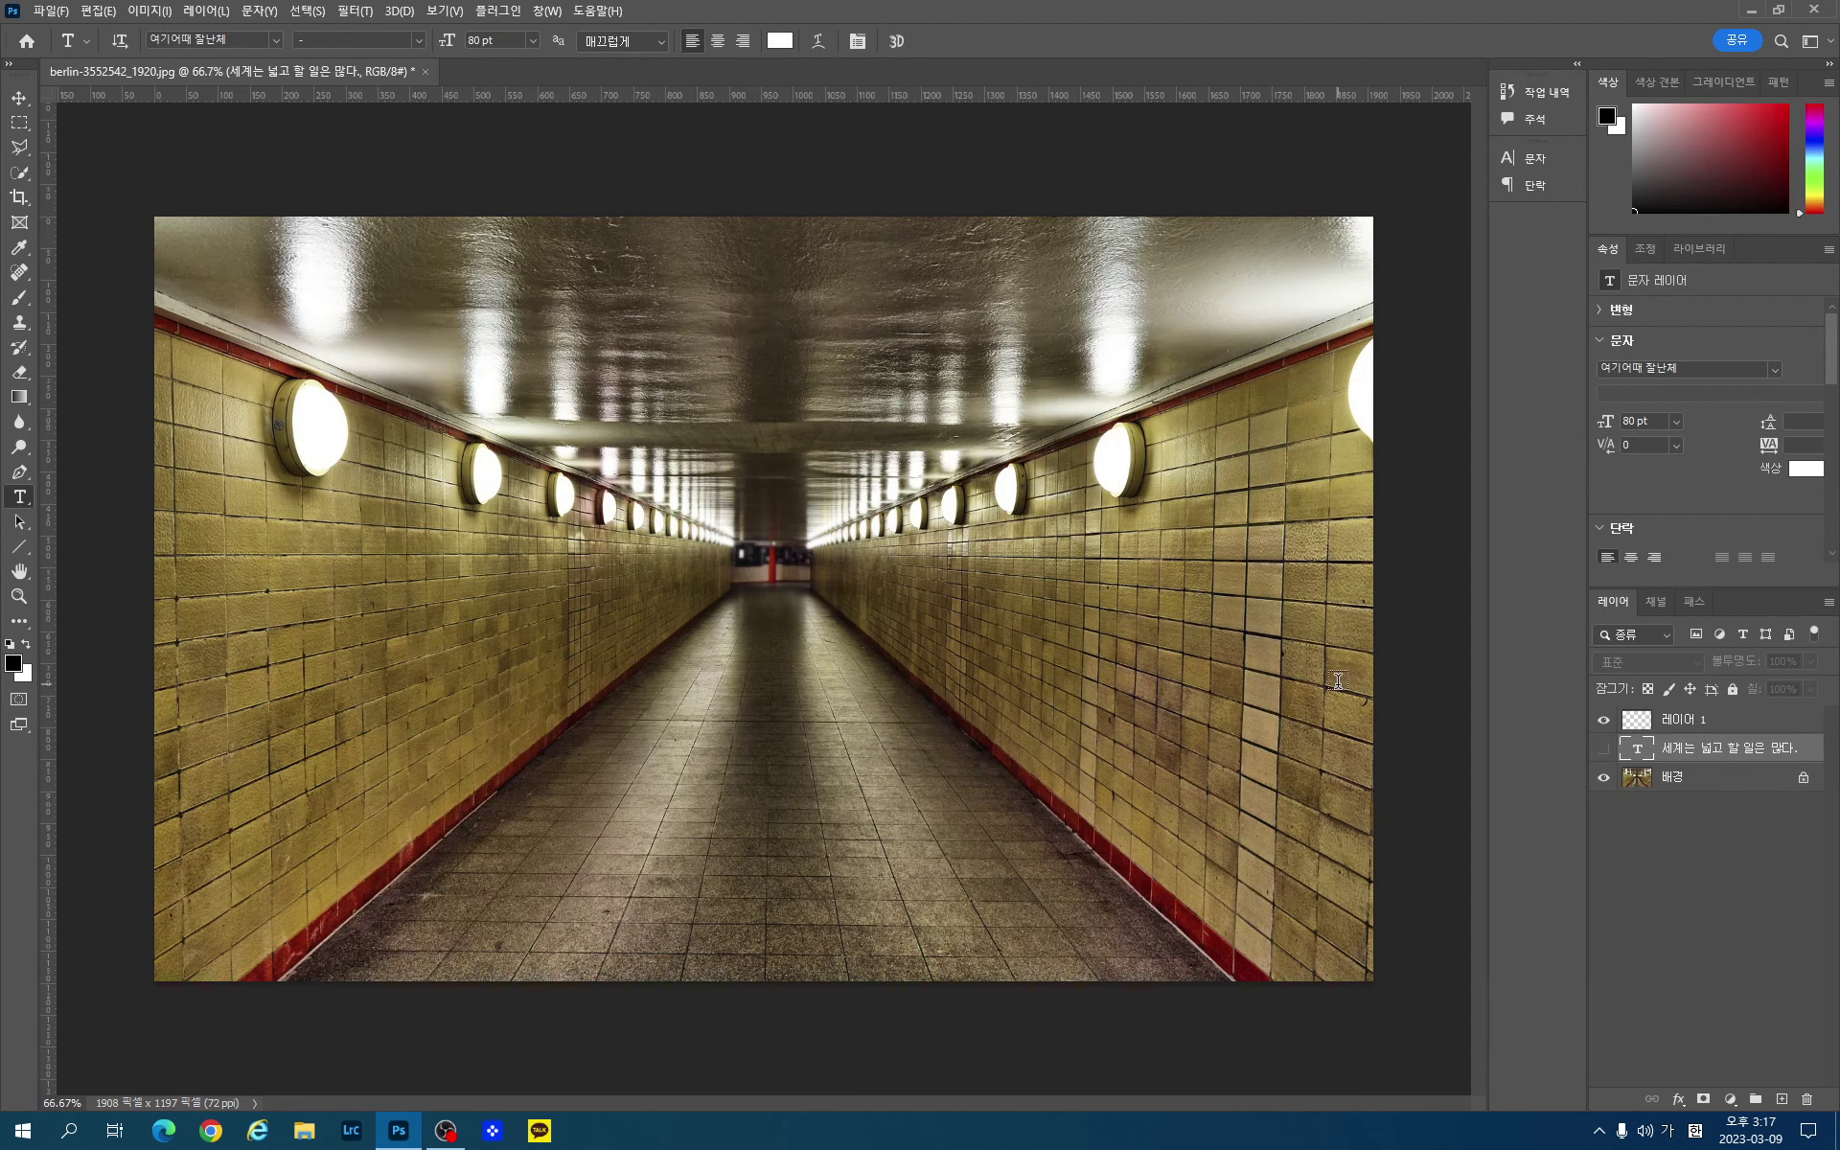
{"action": "left_click", "coordinate": [1715, 728]}
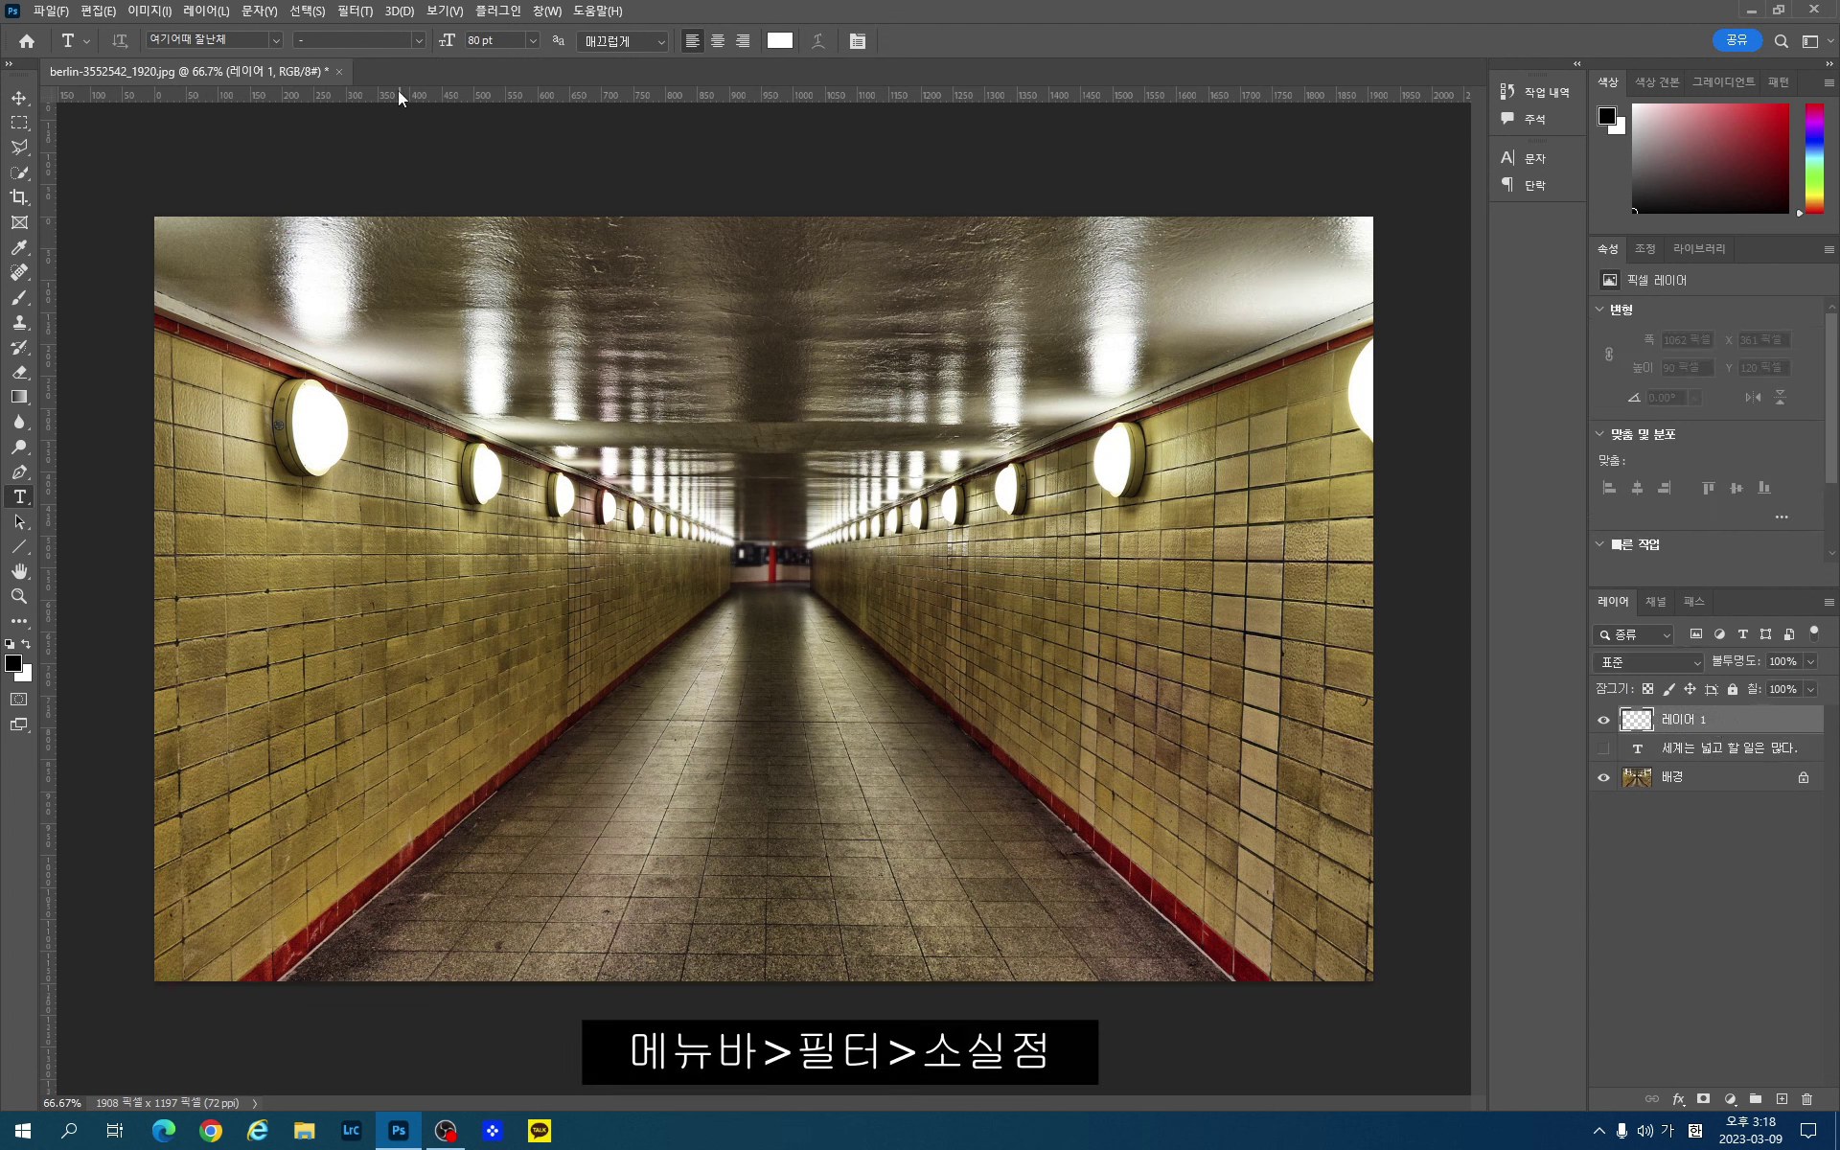
Step: Paste the copied sentence in Vanishing Point and fit it onto the left wall plane
{"action": "left_click", "coordinate": [369, 13]}
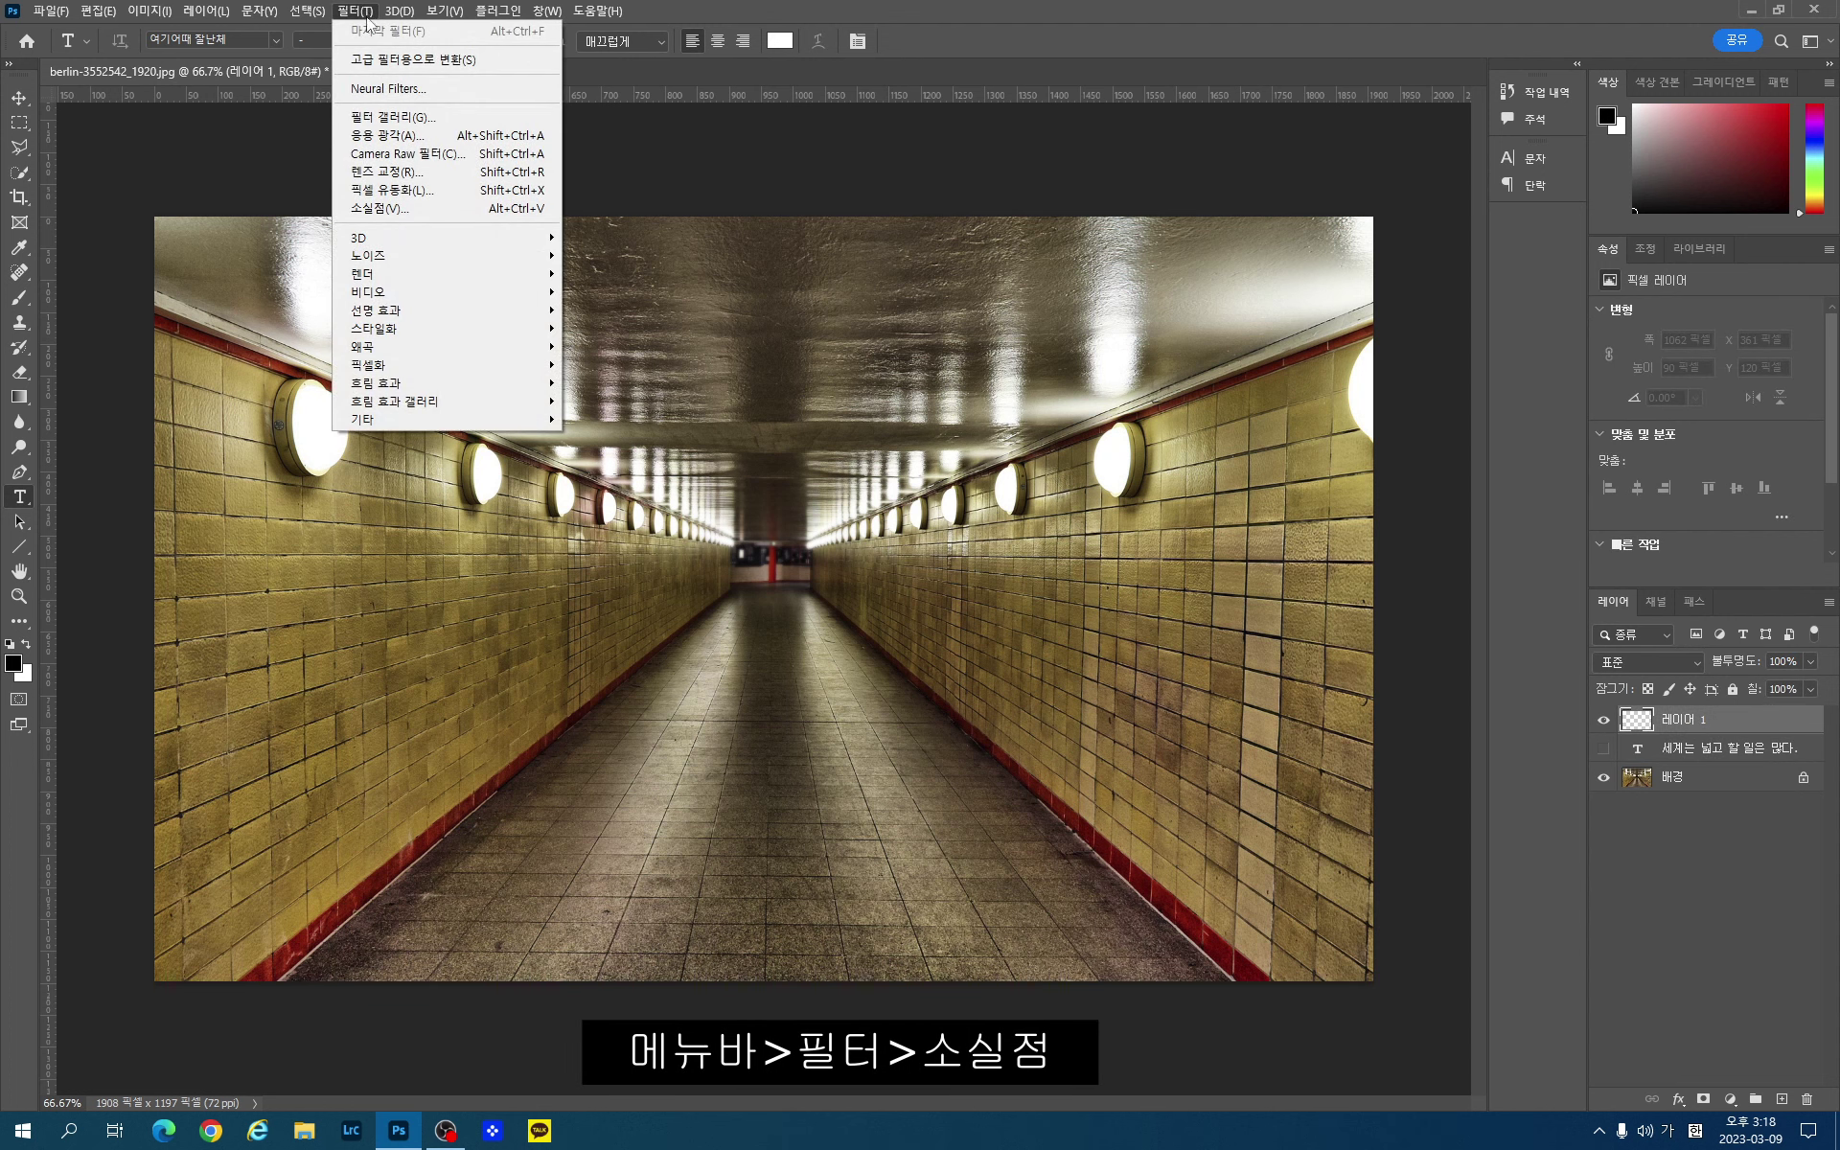
{"action": "left_click", "coordinate": [388, 208]}
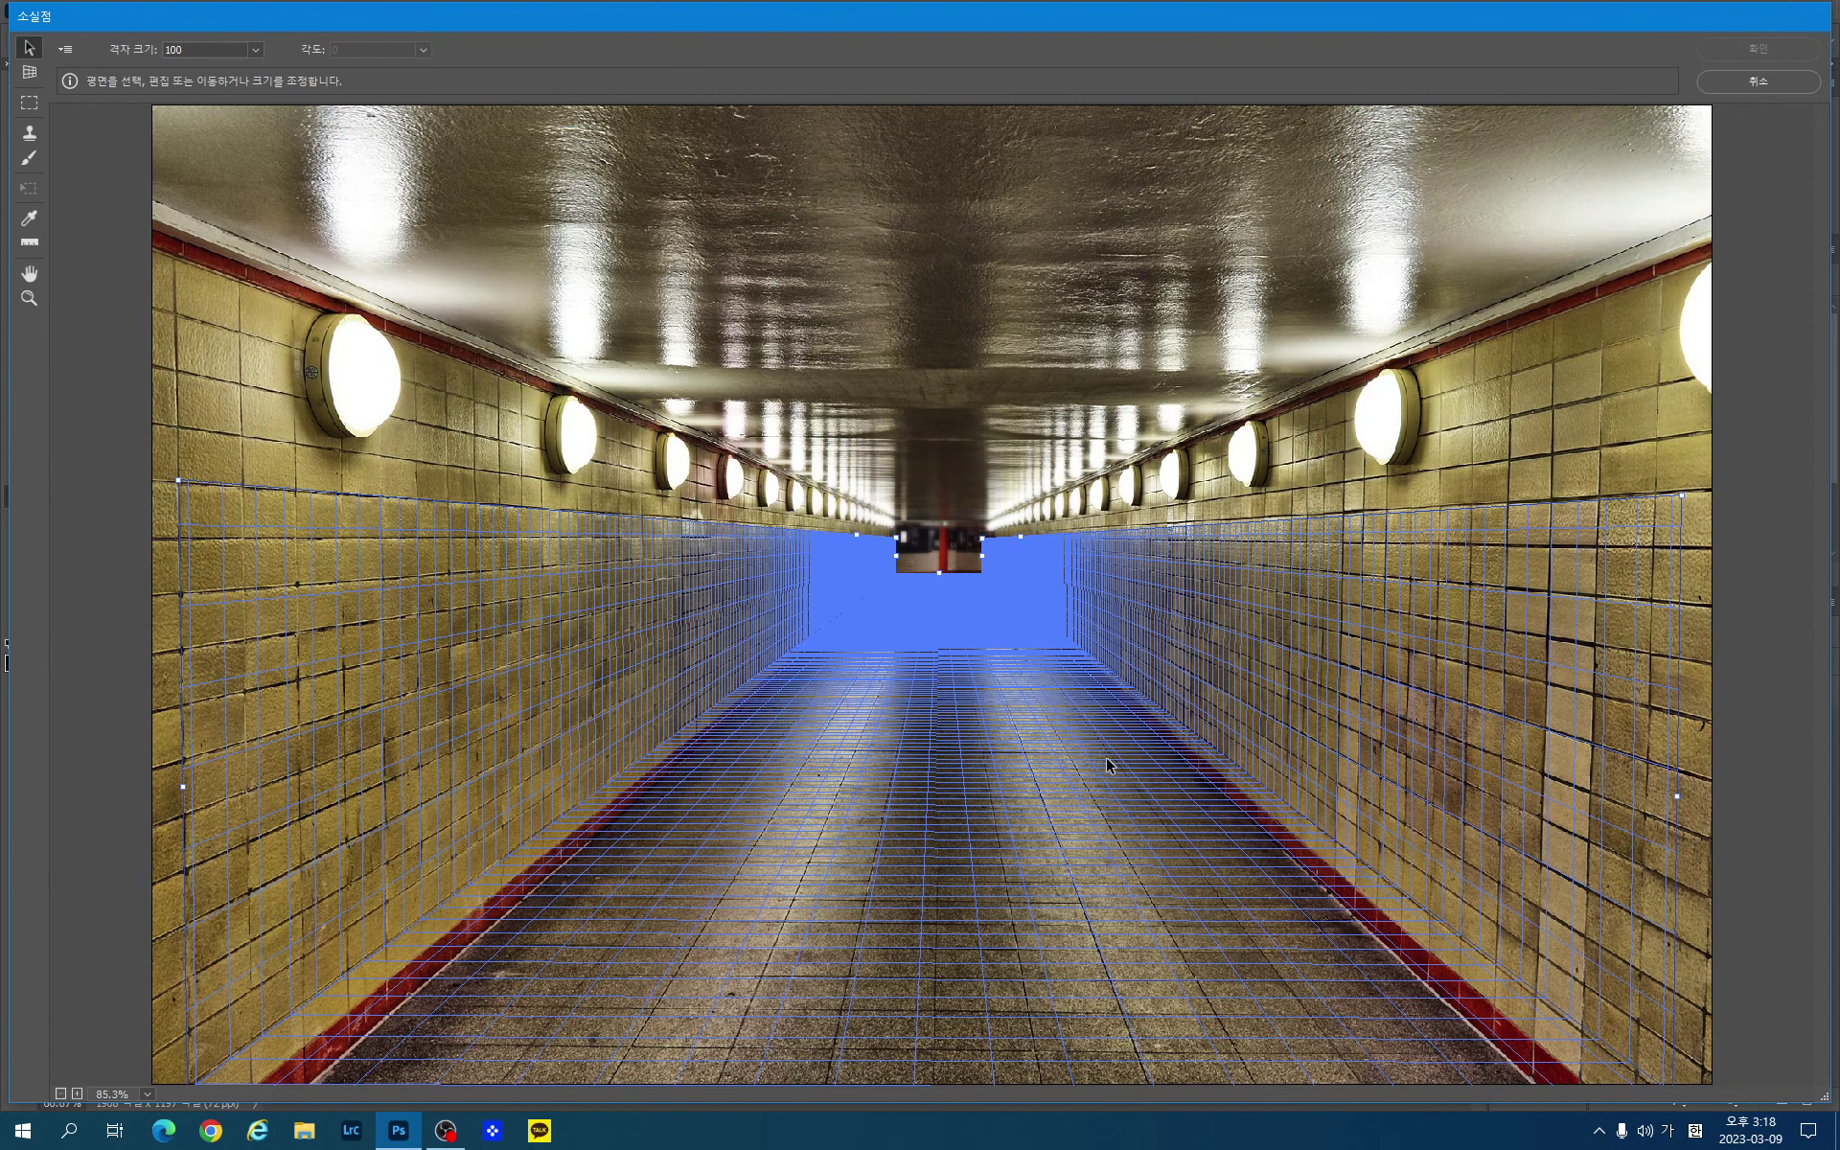
{"action": "key", "text": "ctrl+minus"}
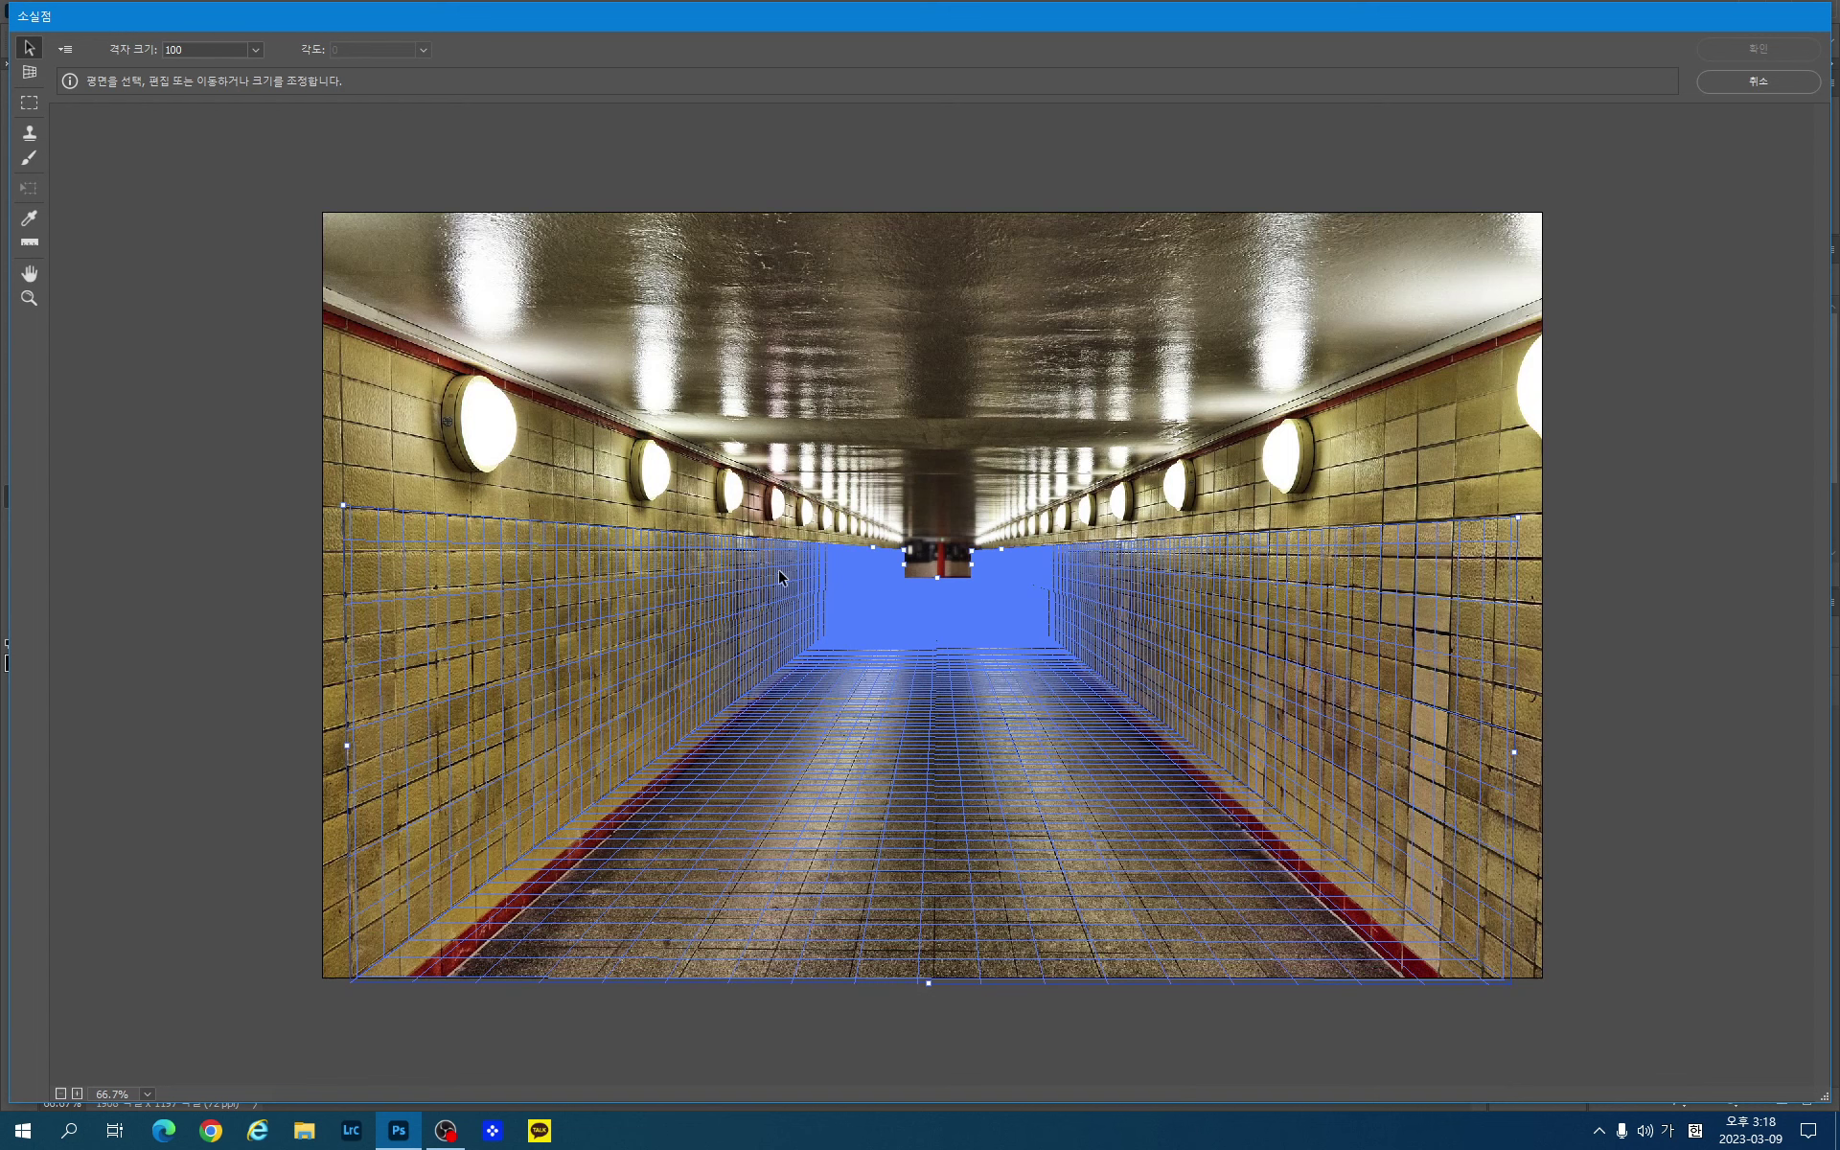
{"action": "key", "text": "ctrl+v"}
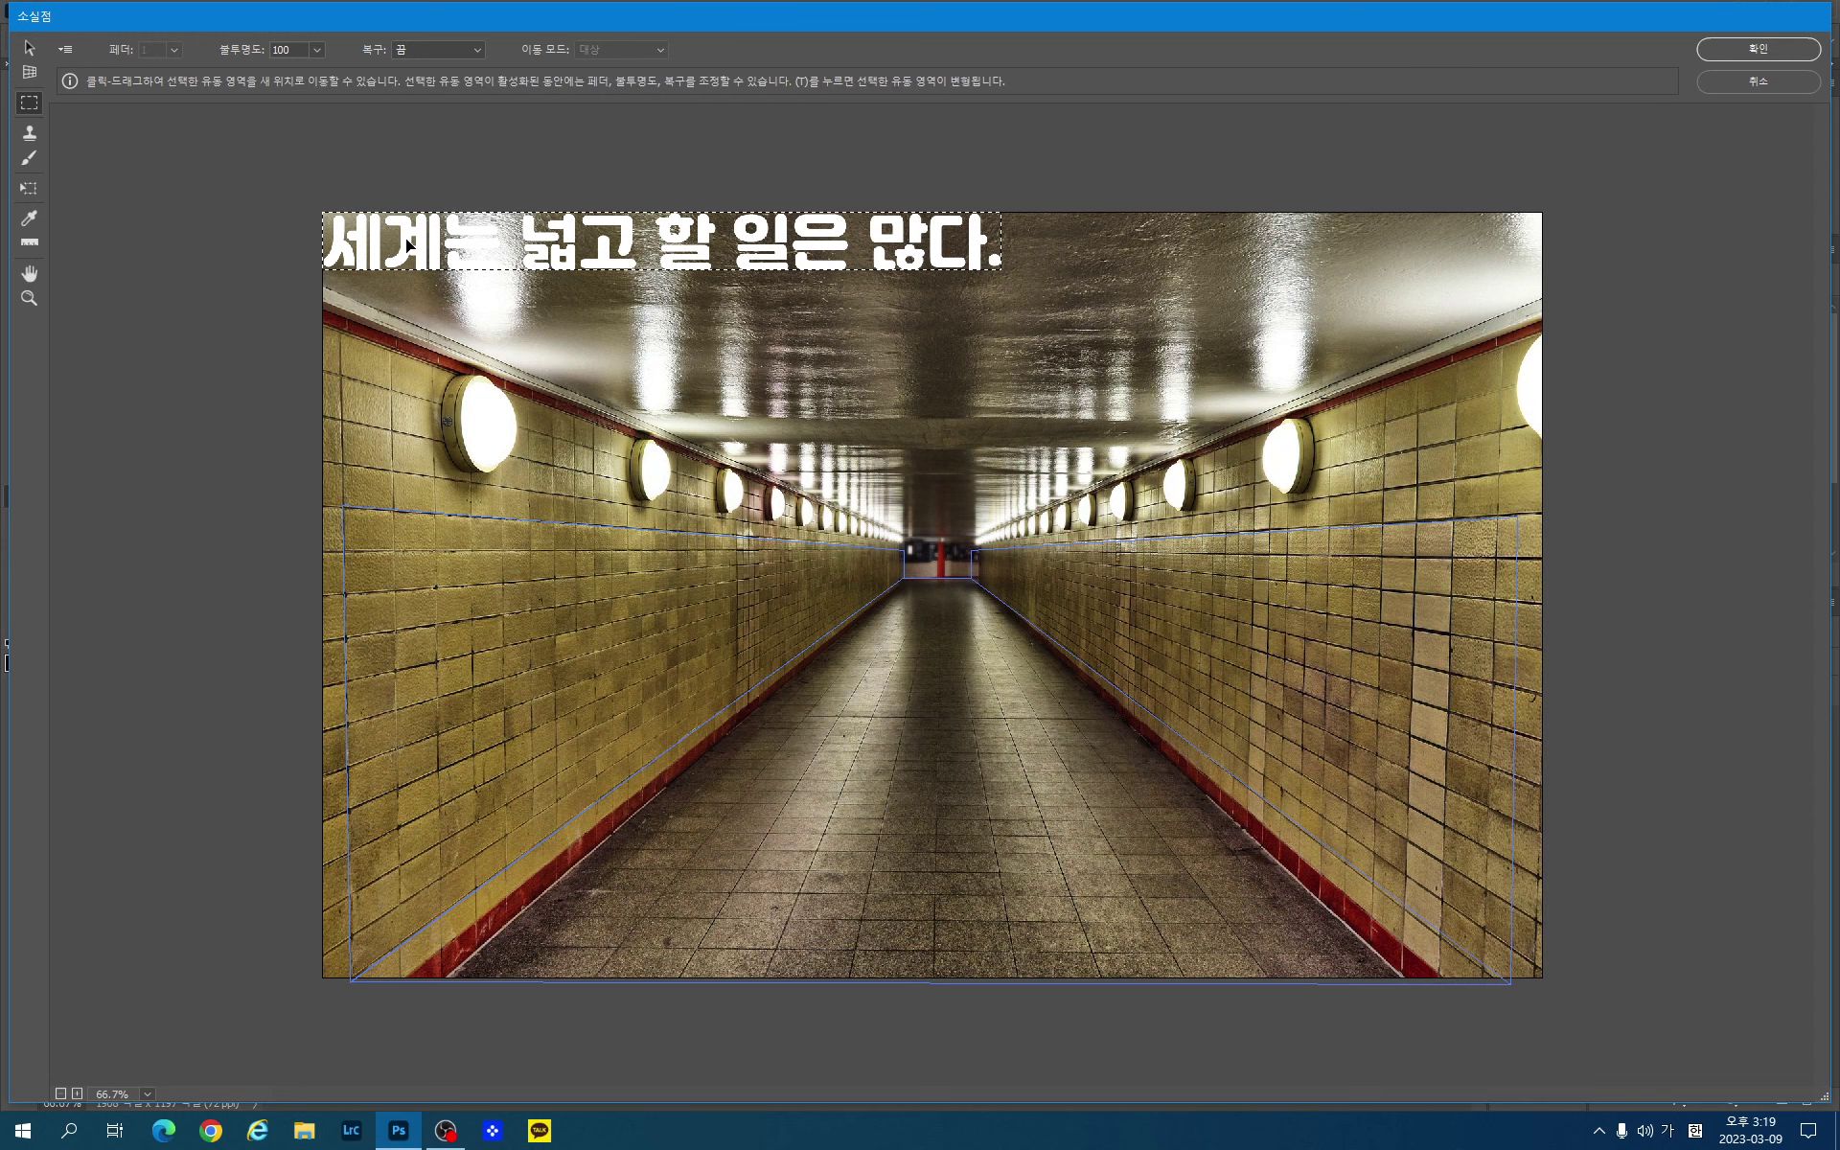
{"action": "mouse_move", "coordinate": [409, 244]}
{"action": "left_mouse_down"}
{"action": "mouse_move", "coordinate": [410, 548]}
{"action": "mouse_move", "coordinate": [460, 606]}
{"action": "mouse_move", "coordinate": [579, 659]}
{"action": "mouse_move", "coordinate": [604, 657]}
{"action": "mouse_move", "coordinate": [601, 629]}
{"action": "left_mouse_up"}
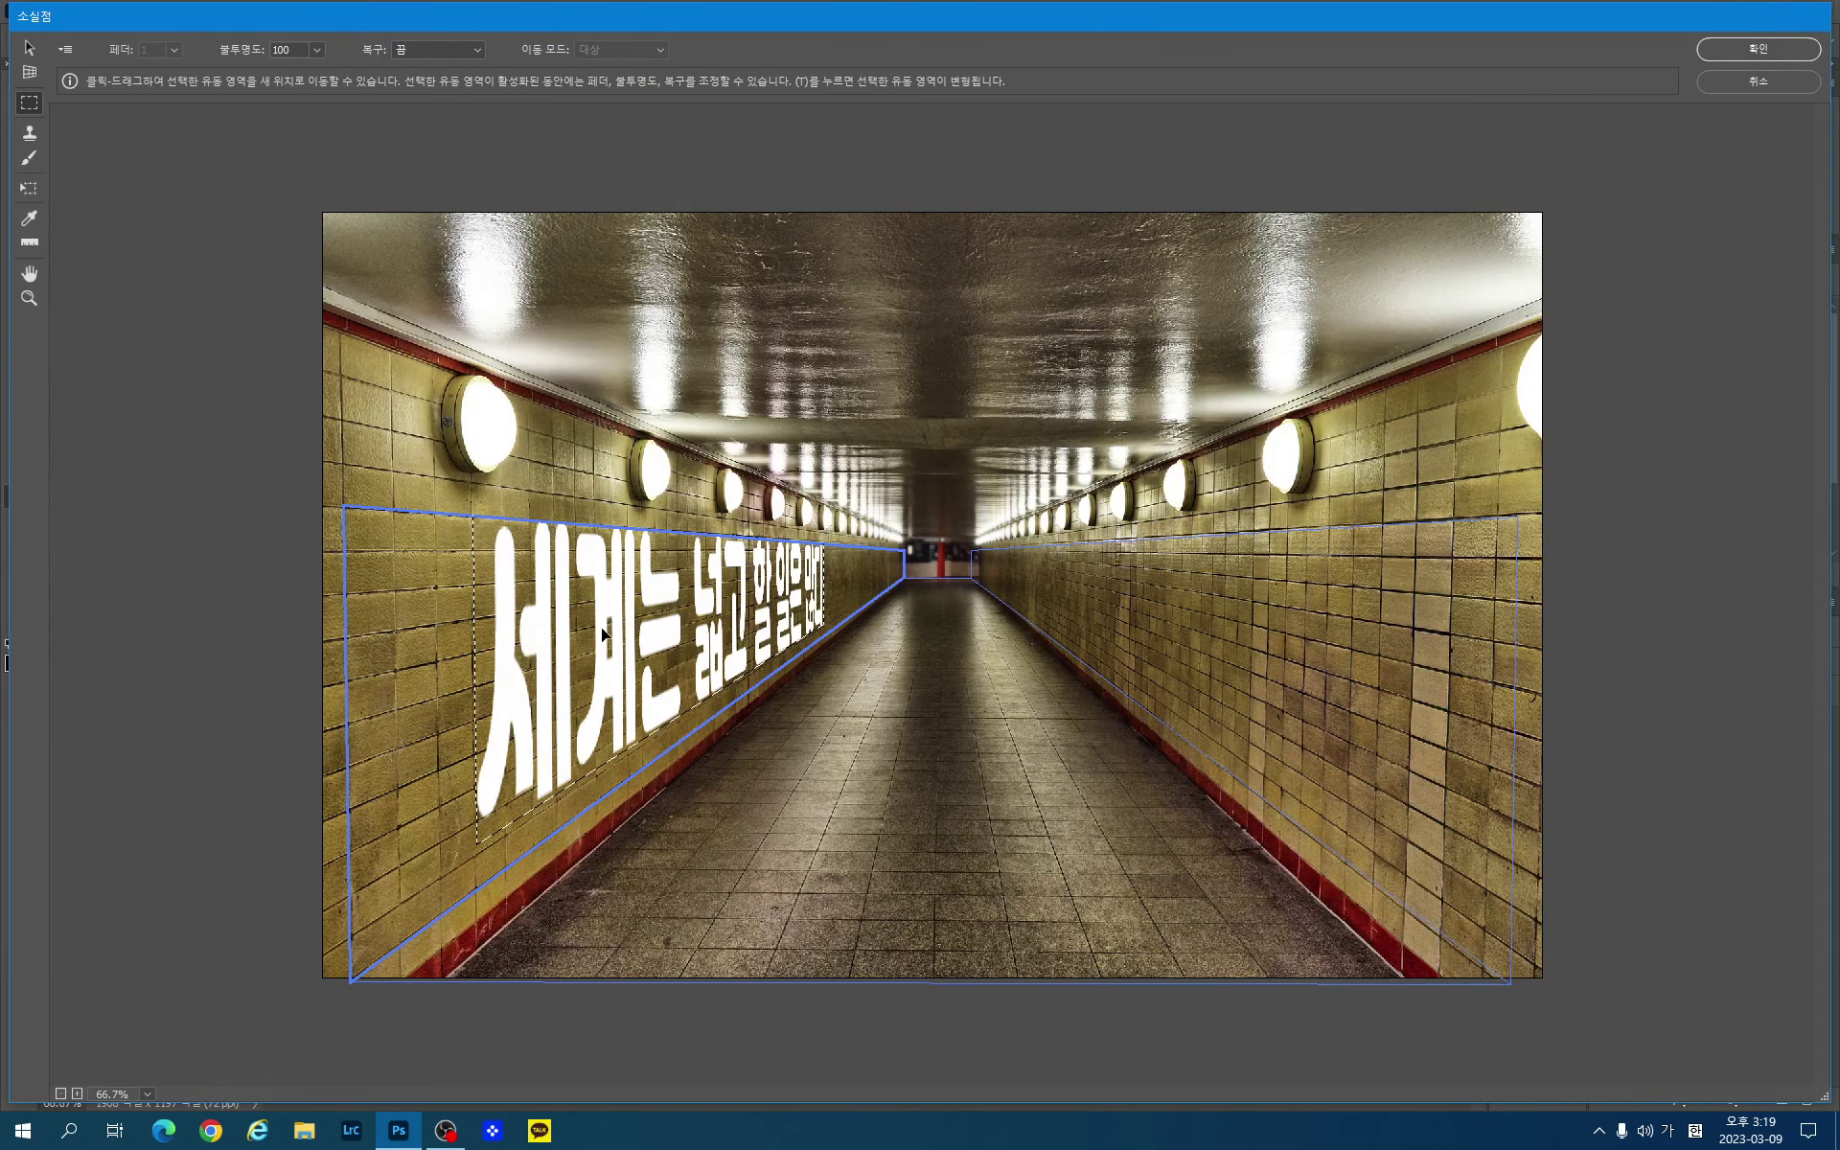
{"action": "key", "text": "Return"}
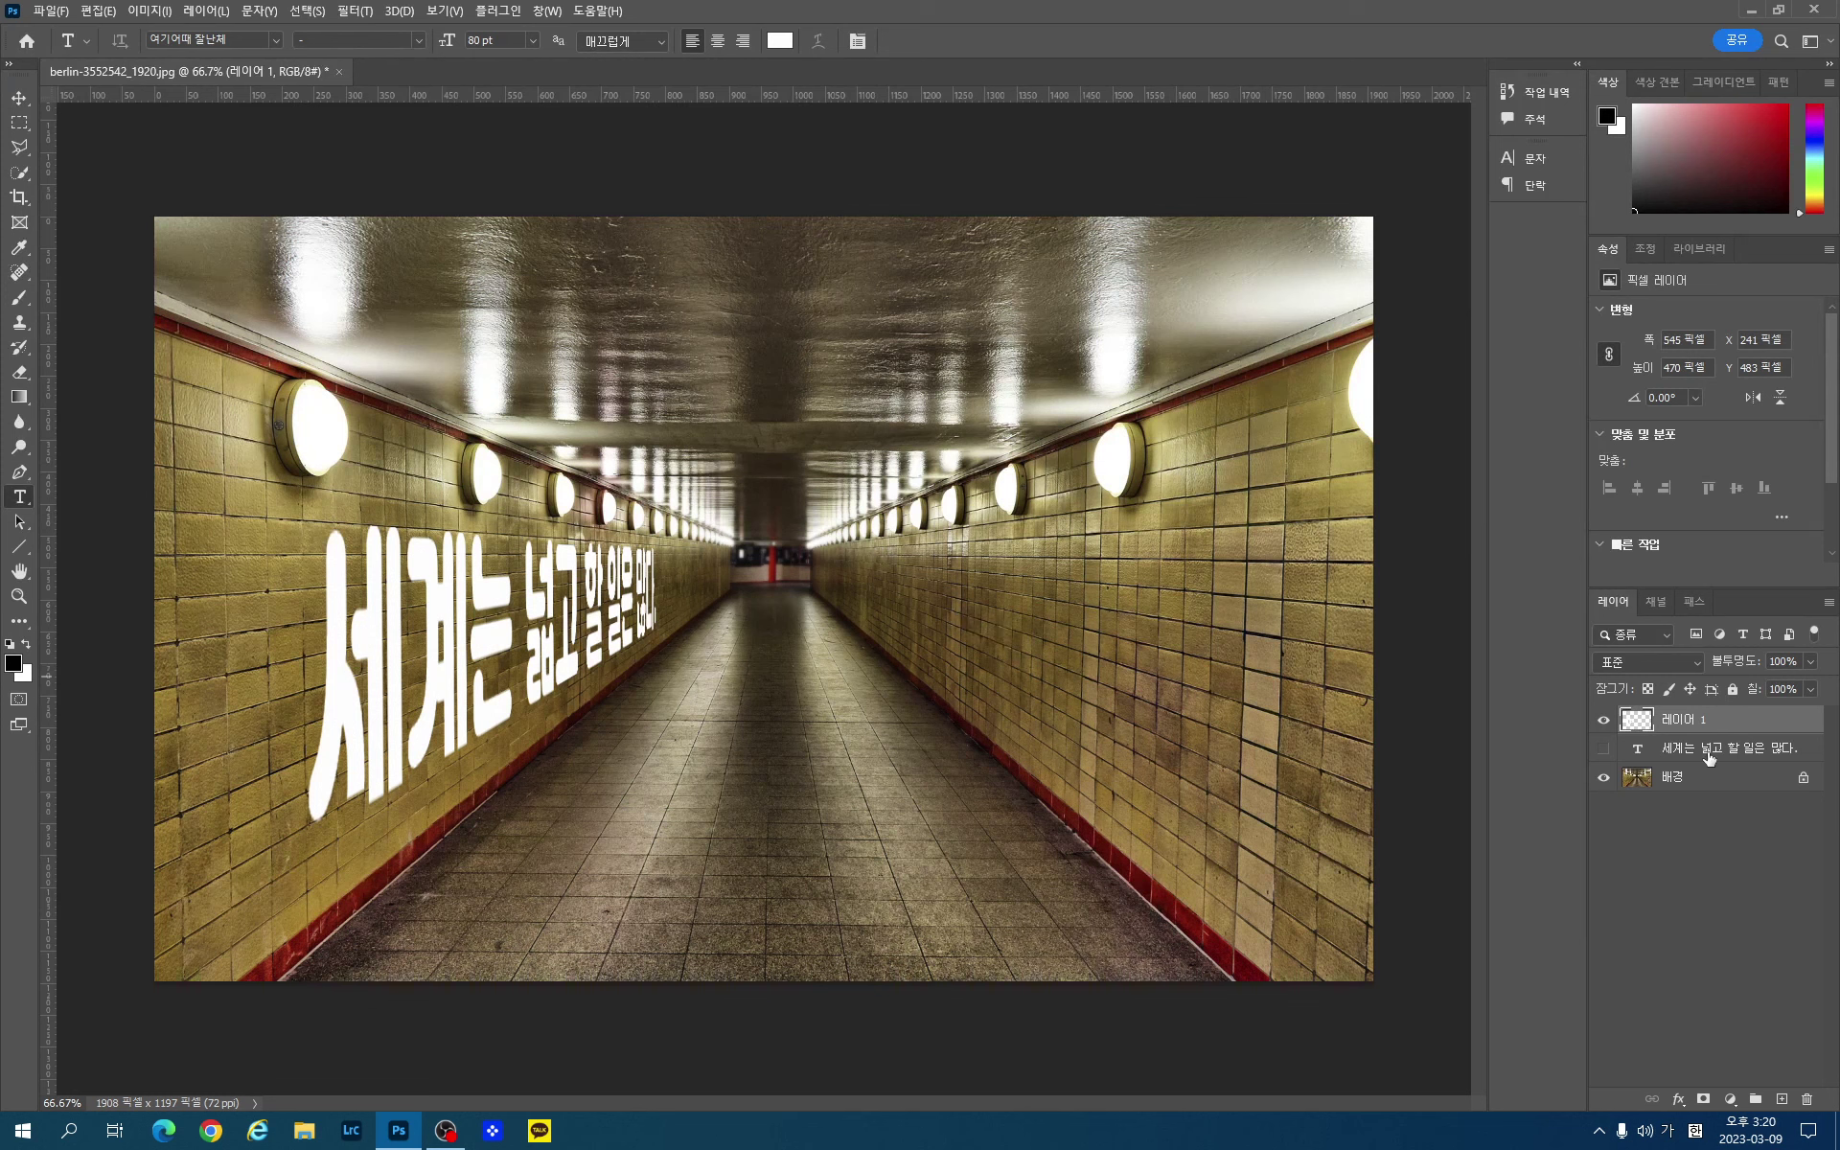
Step: Make the flat text layer visible again and select it
{"action": "left_click", "coordinate": [1602, 748]}
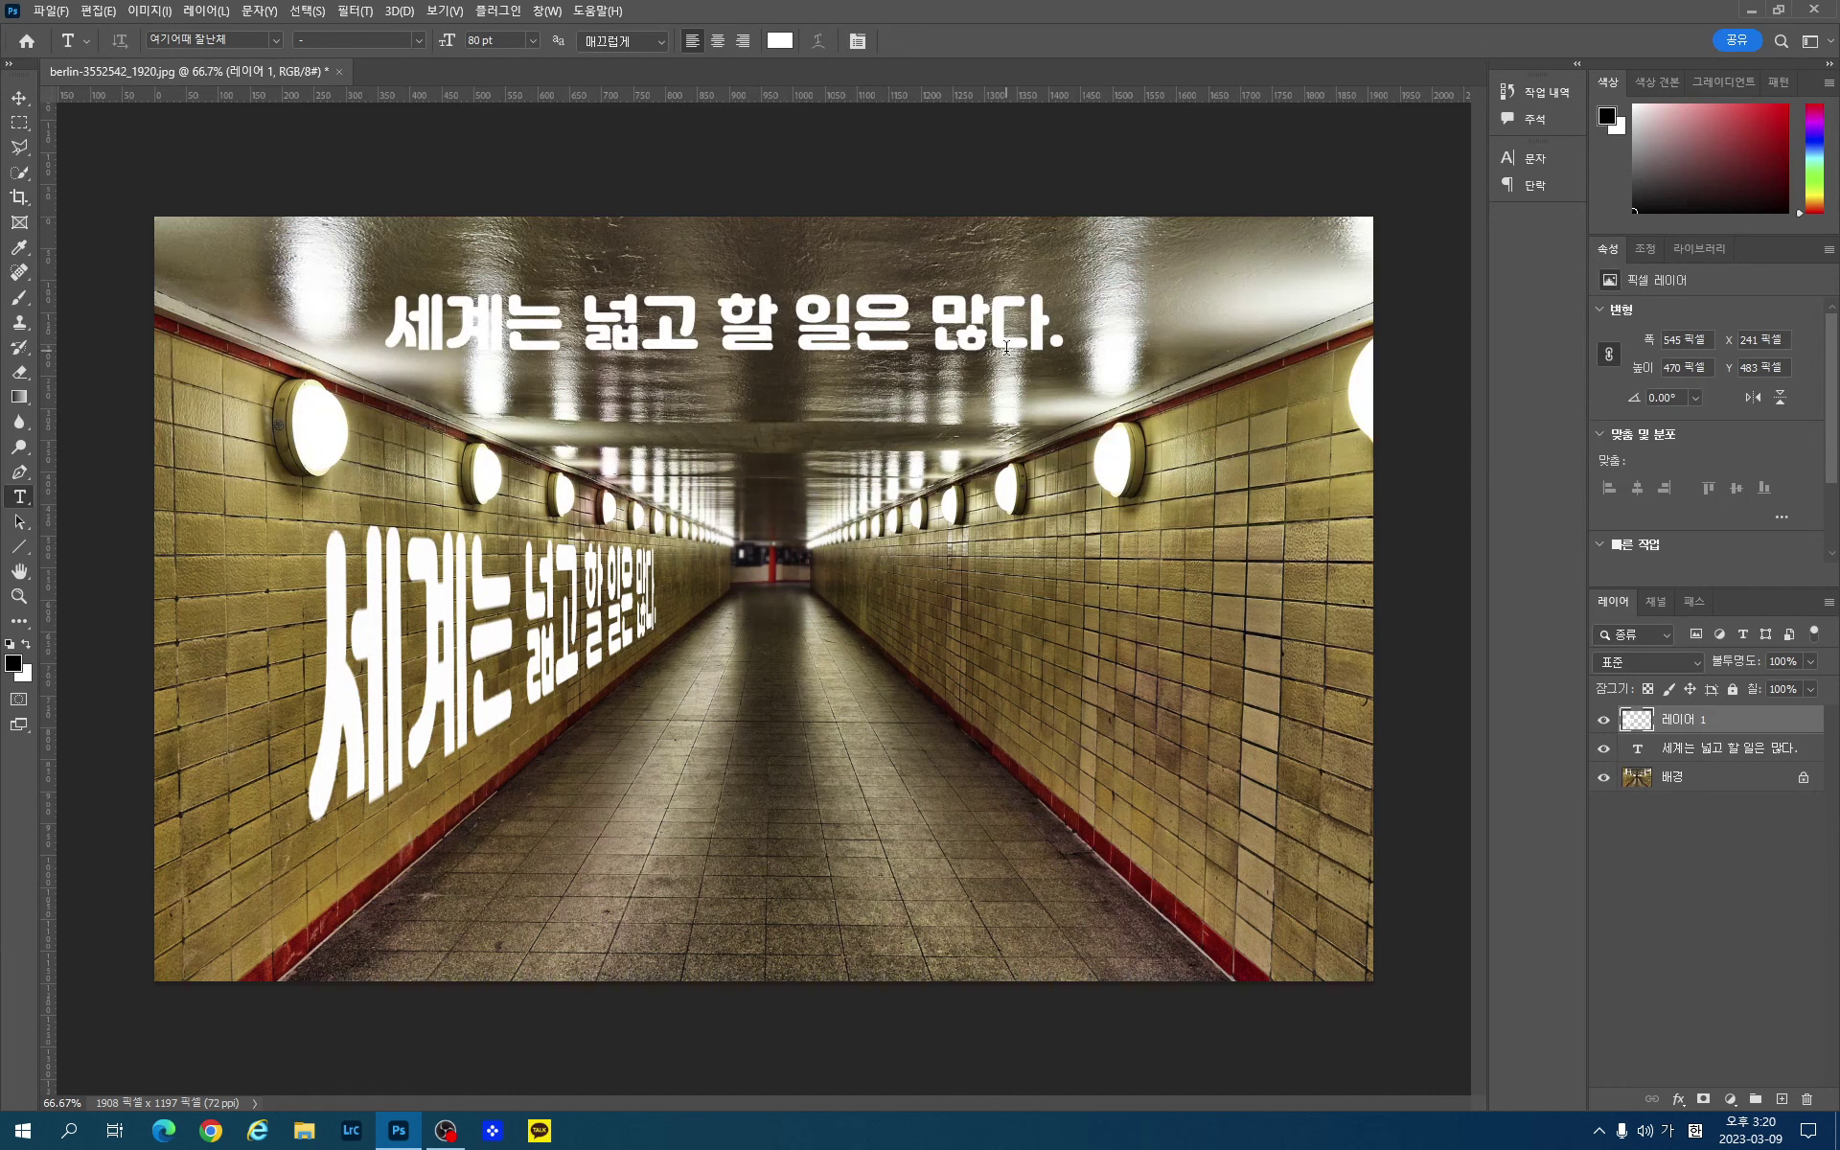
{"action": "left_click", "coordinate": [1687, 759]}
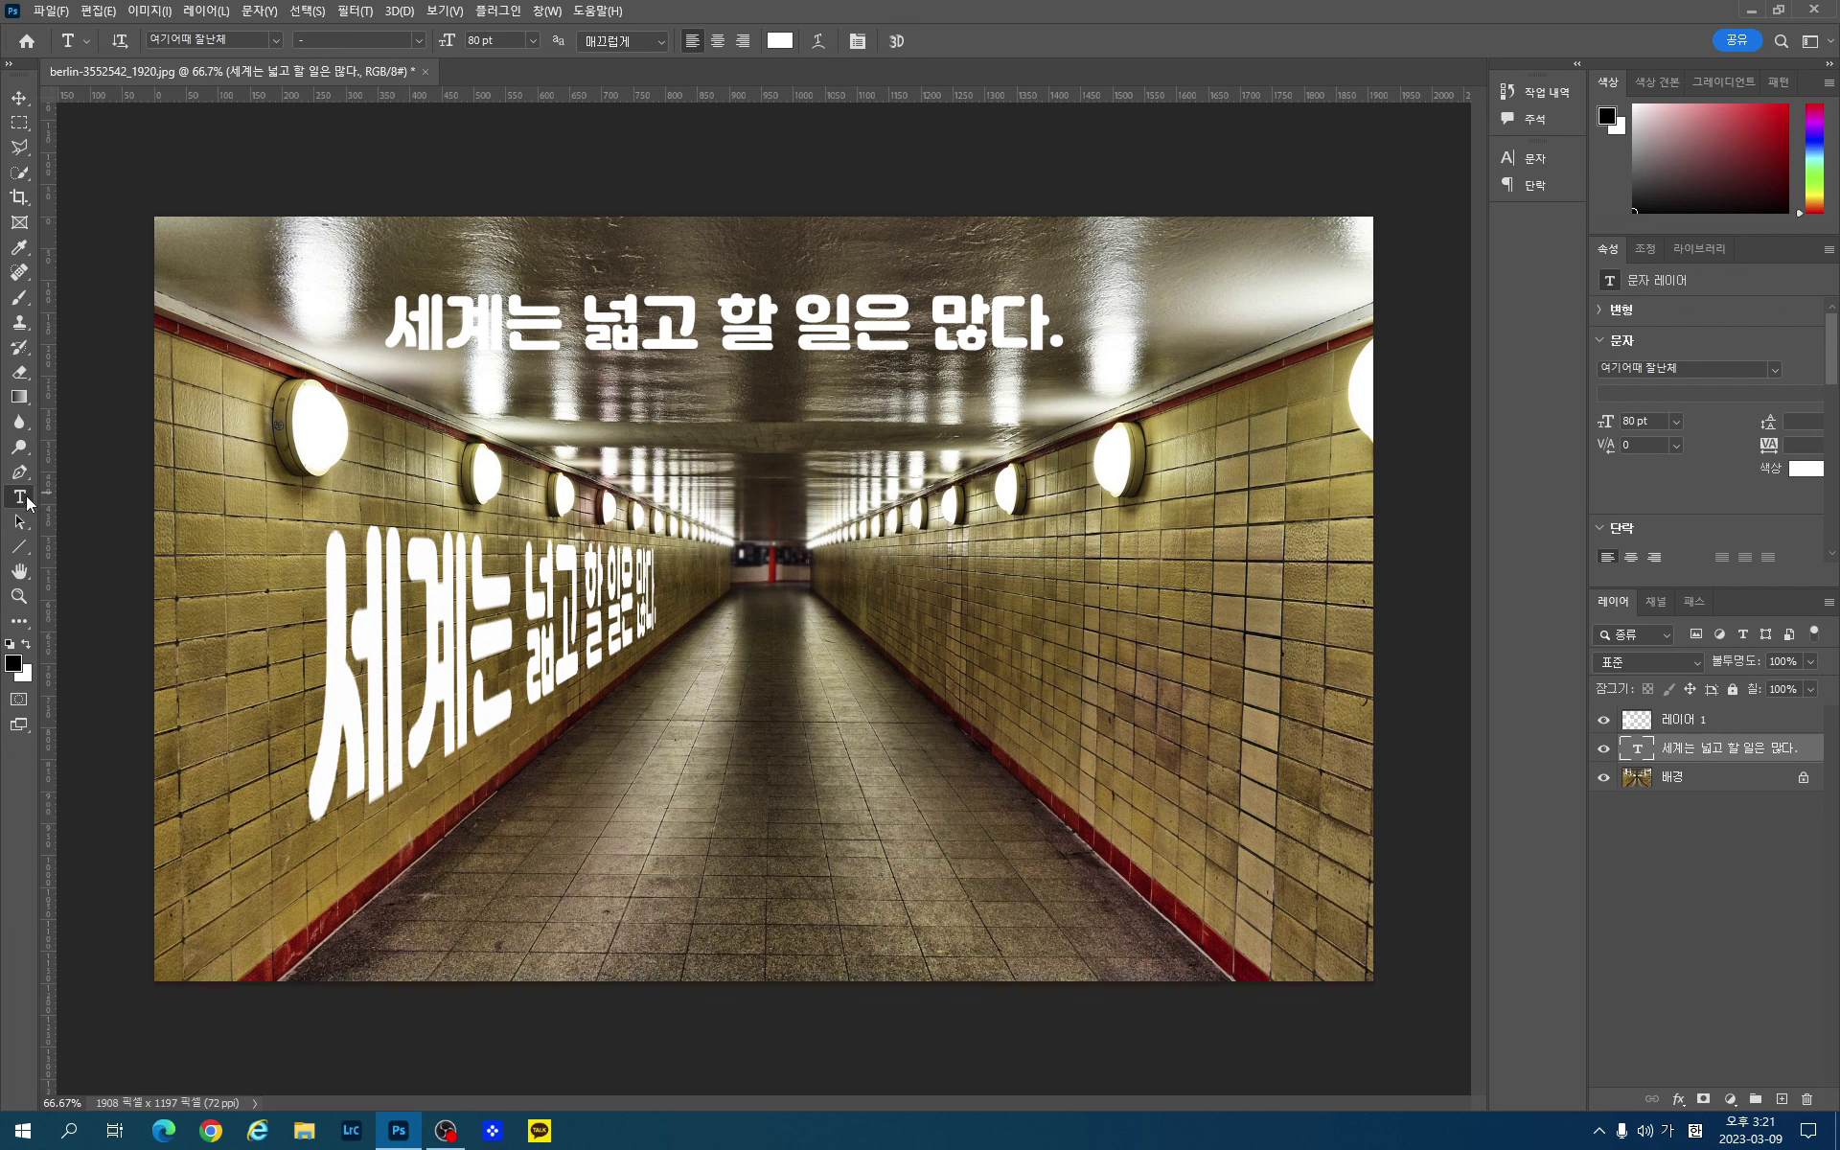
Step: Replace the flat text with '시련은 있어도 실패는 없다.' and commit it
{"action": "left_click", "coordinate": [392, 330]}
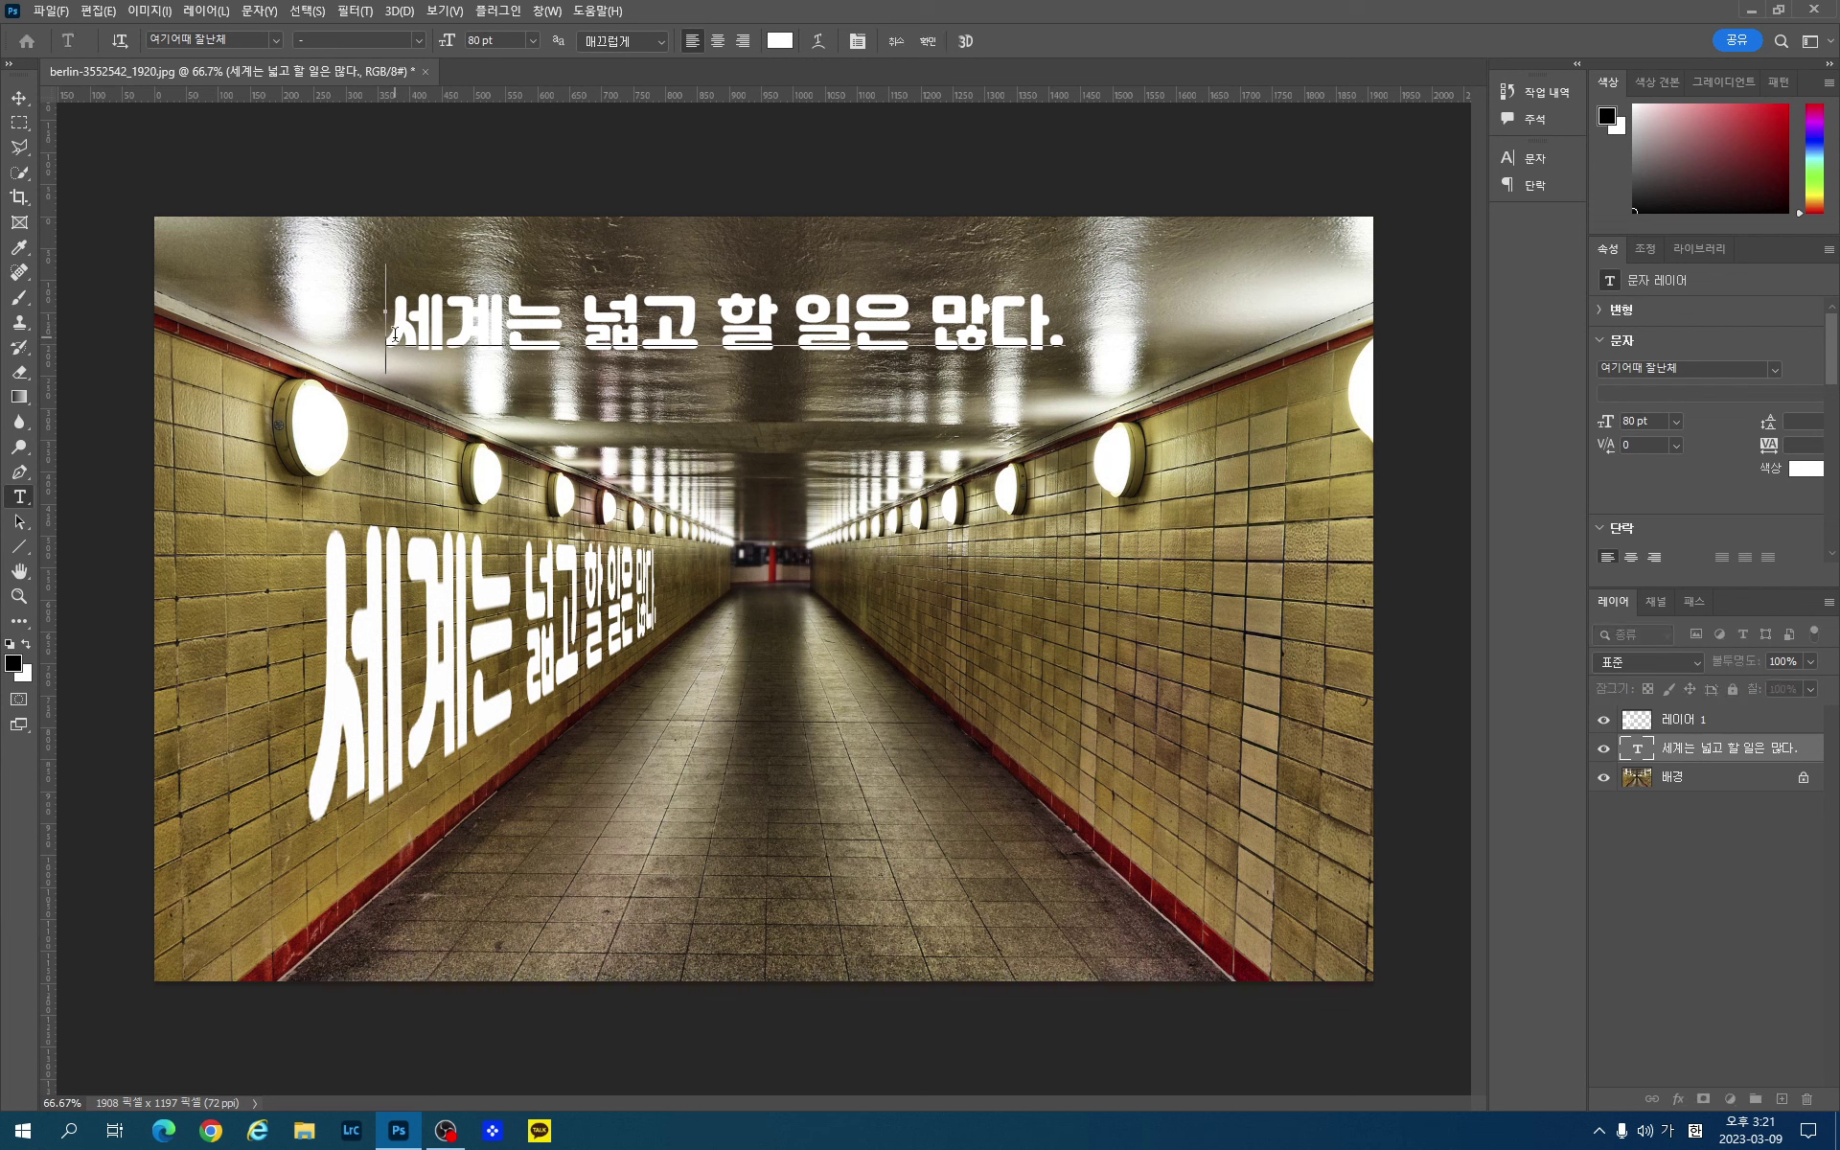
{"action": "key", "text": "Delete"}
{"action": "key", "text": "Delete"}
{"action": "key", "text": "Delete"}
{"action": "key", "text": "Delete"}
{"action": "key", "text": "Delete"}
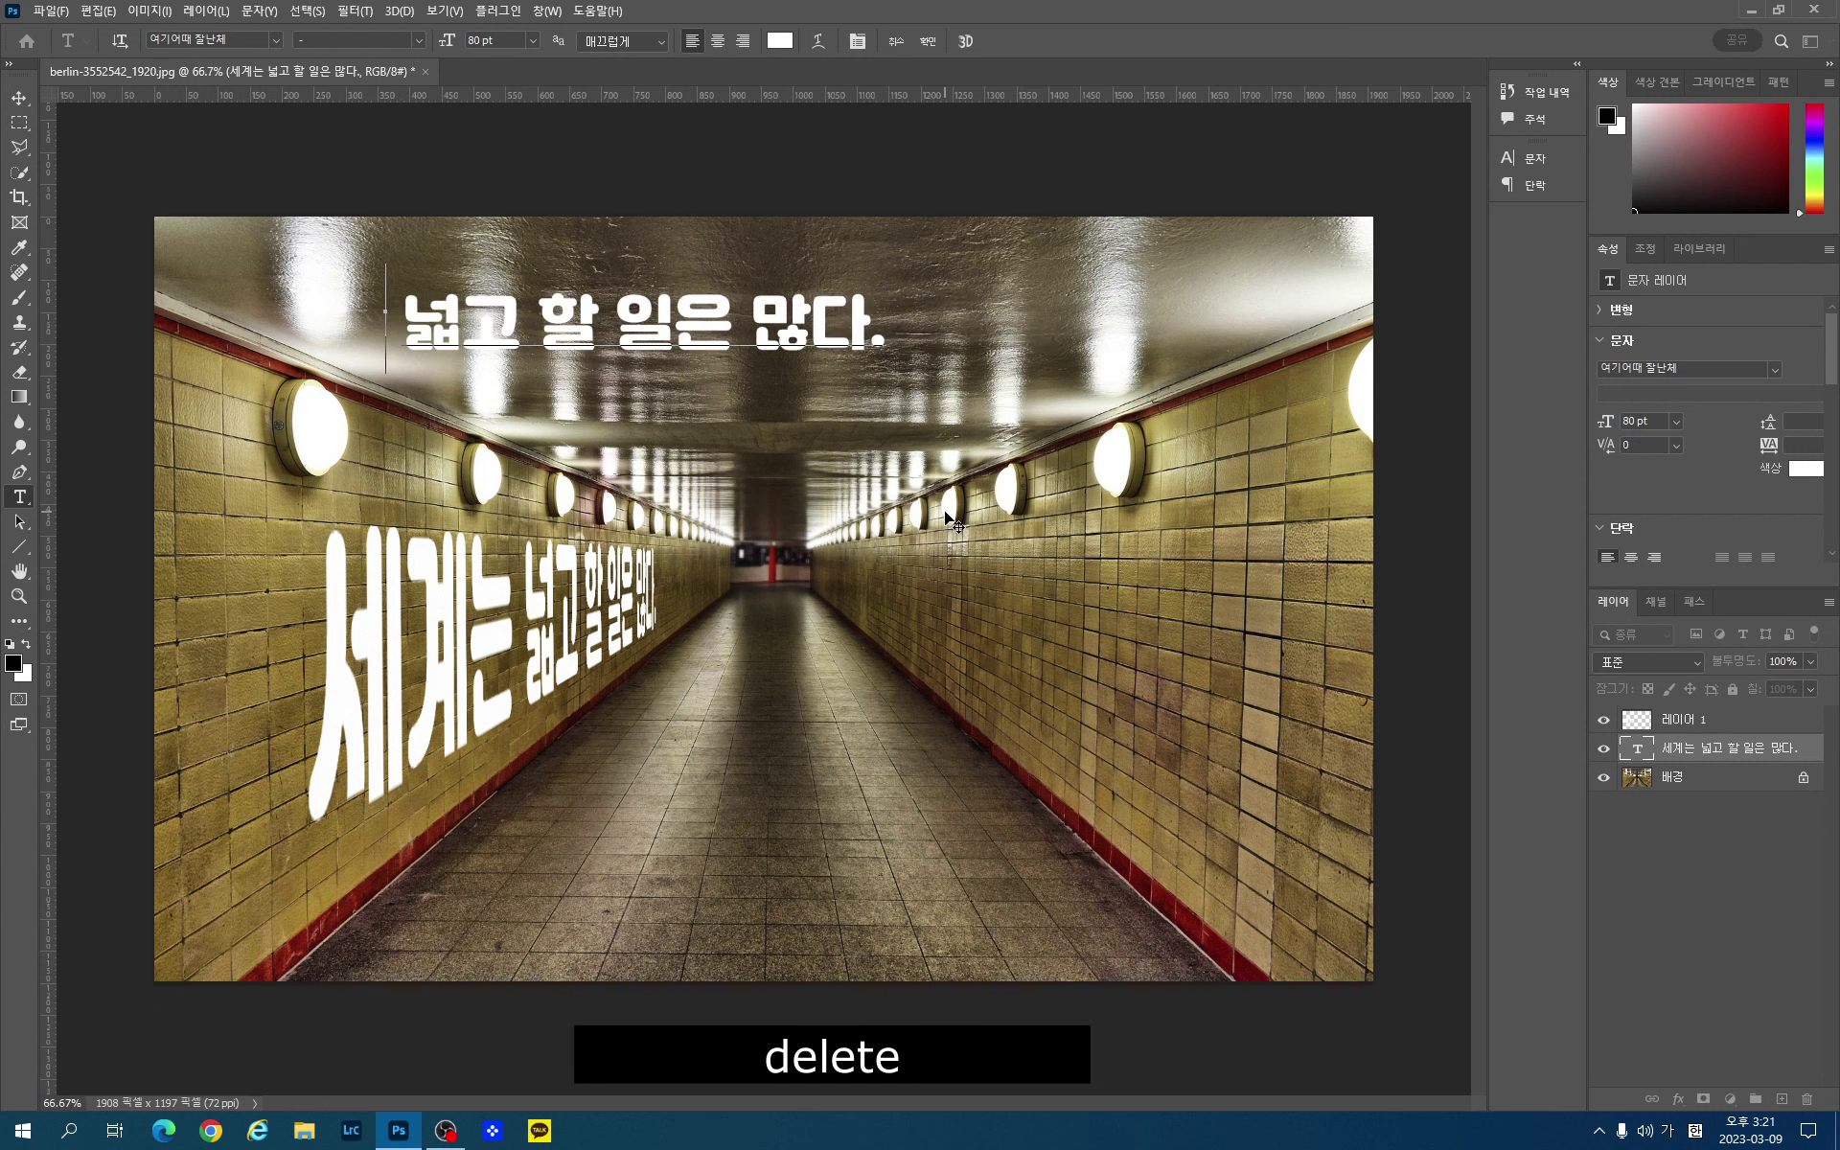
{"action": "key", "text": "Delete"}
{"action": "key", "text": "Delete"}
{"action": "key", "text": "Delete"}
{"action": "key", "text": "Delete"}
{"action": "key", "text": "Delete"}
{"action": "key", "text": "Delete"}
{"action": "key", "text": "Delete"}
{"action": "key", "text": "Delete"}
{"action": "key", "text": "Delete"}
{"action": "key", "text": "Delete"}
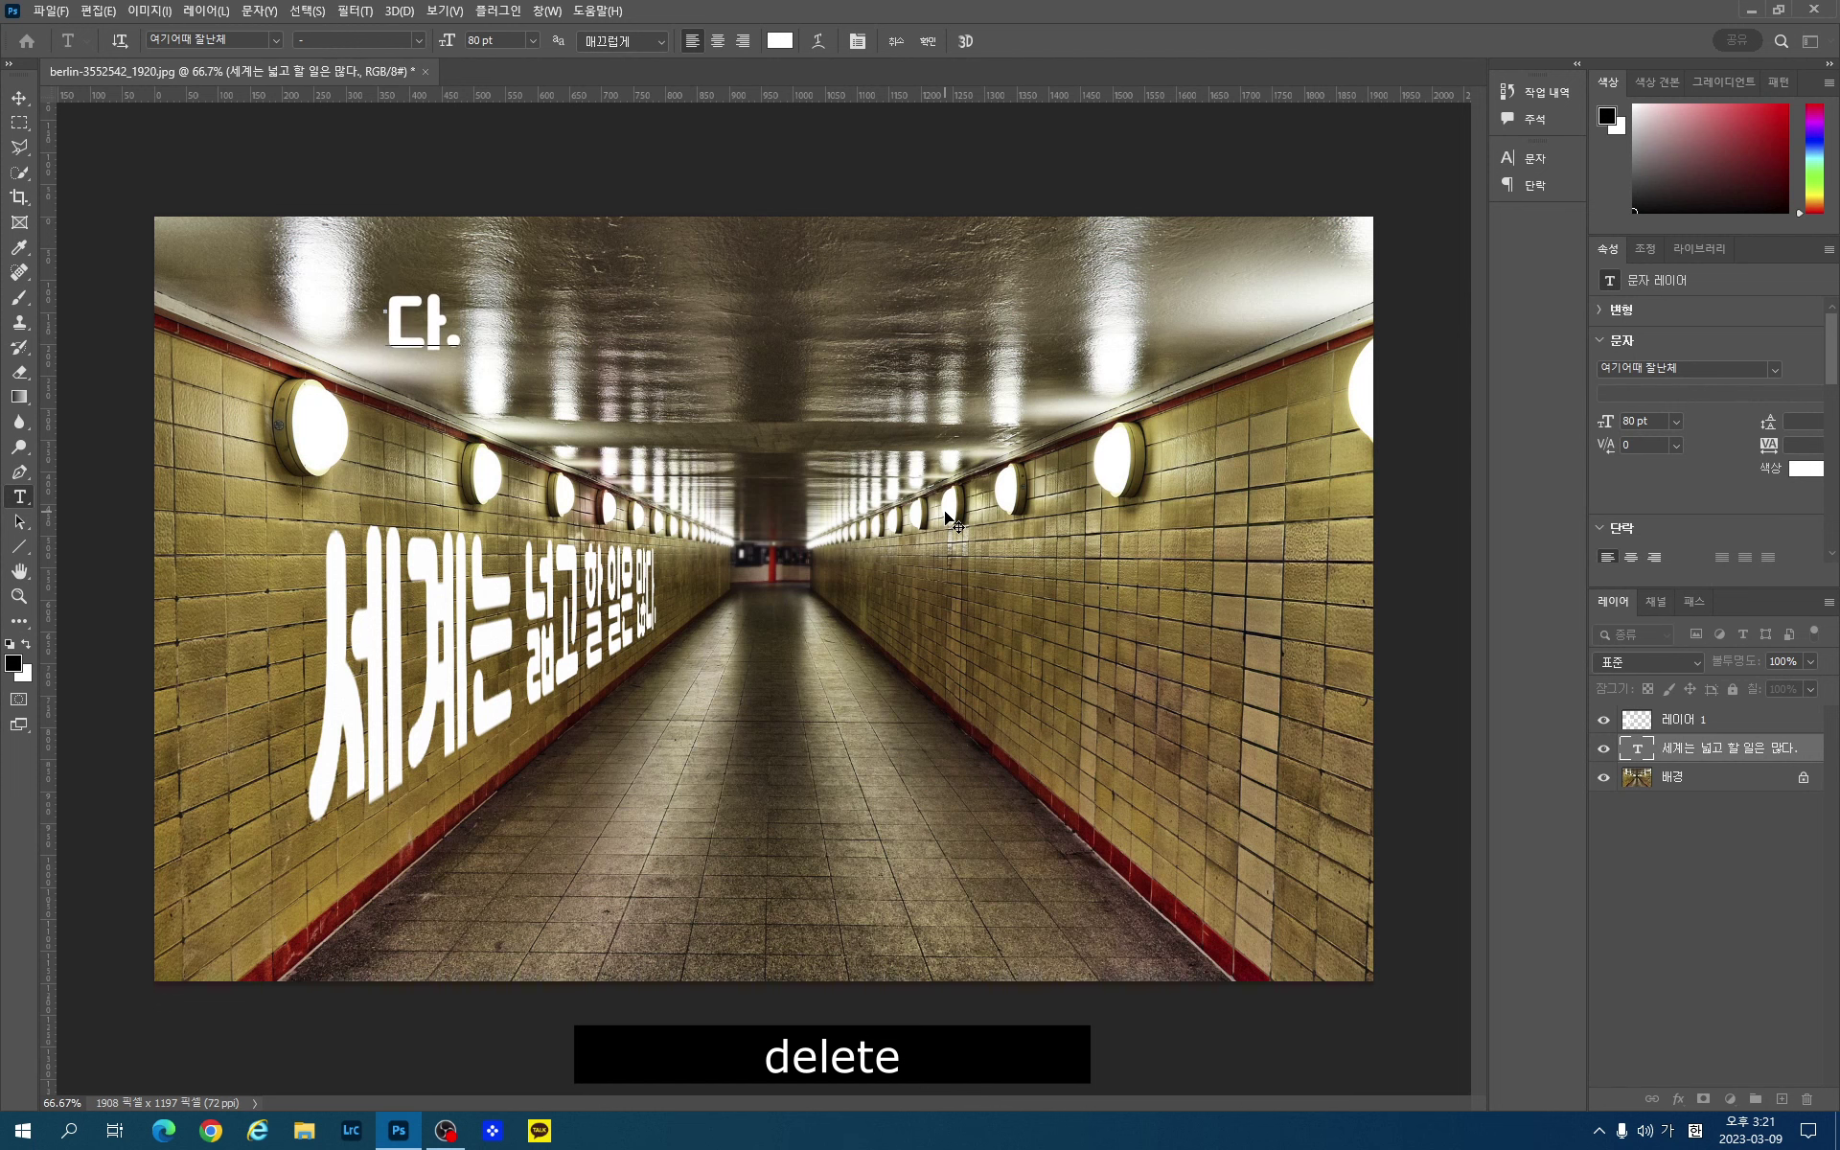
{"action": "key", "text": "Delete"}
{"action": "key", "text": "Delete"}
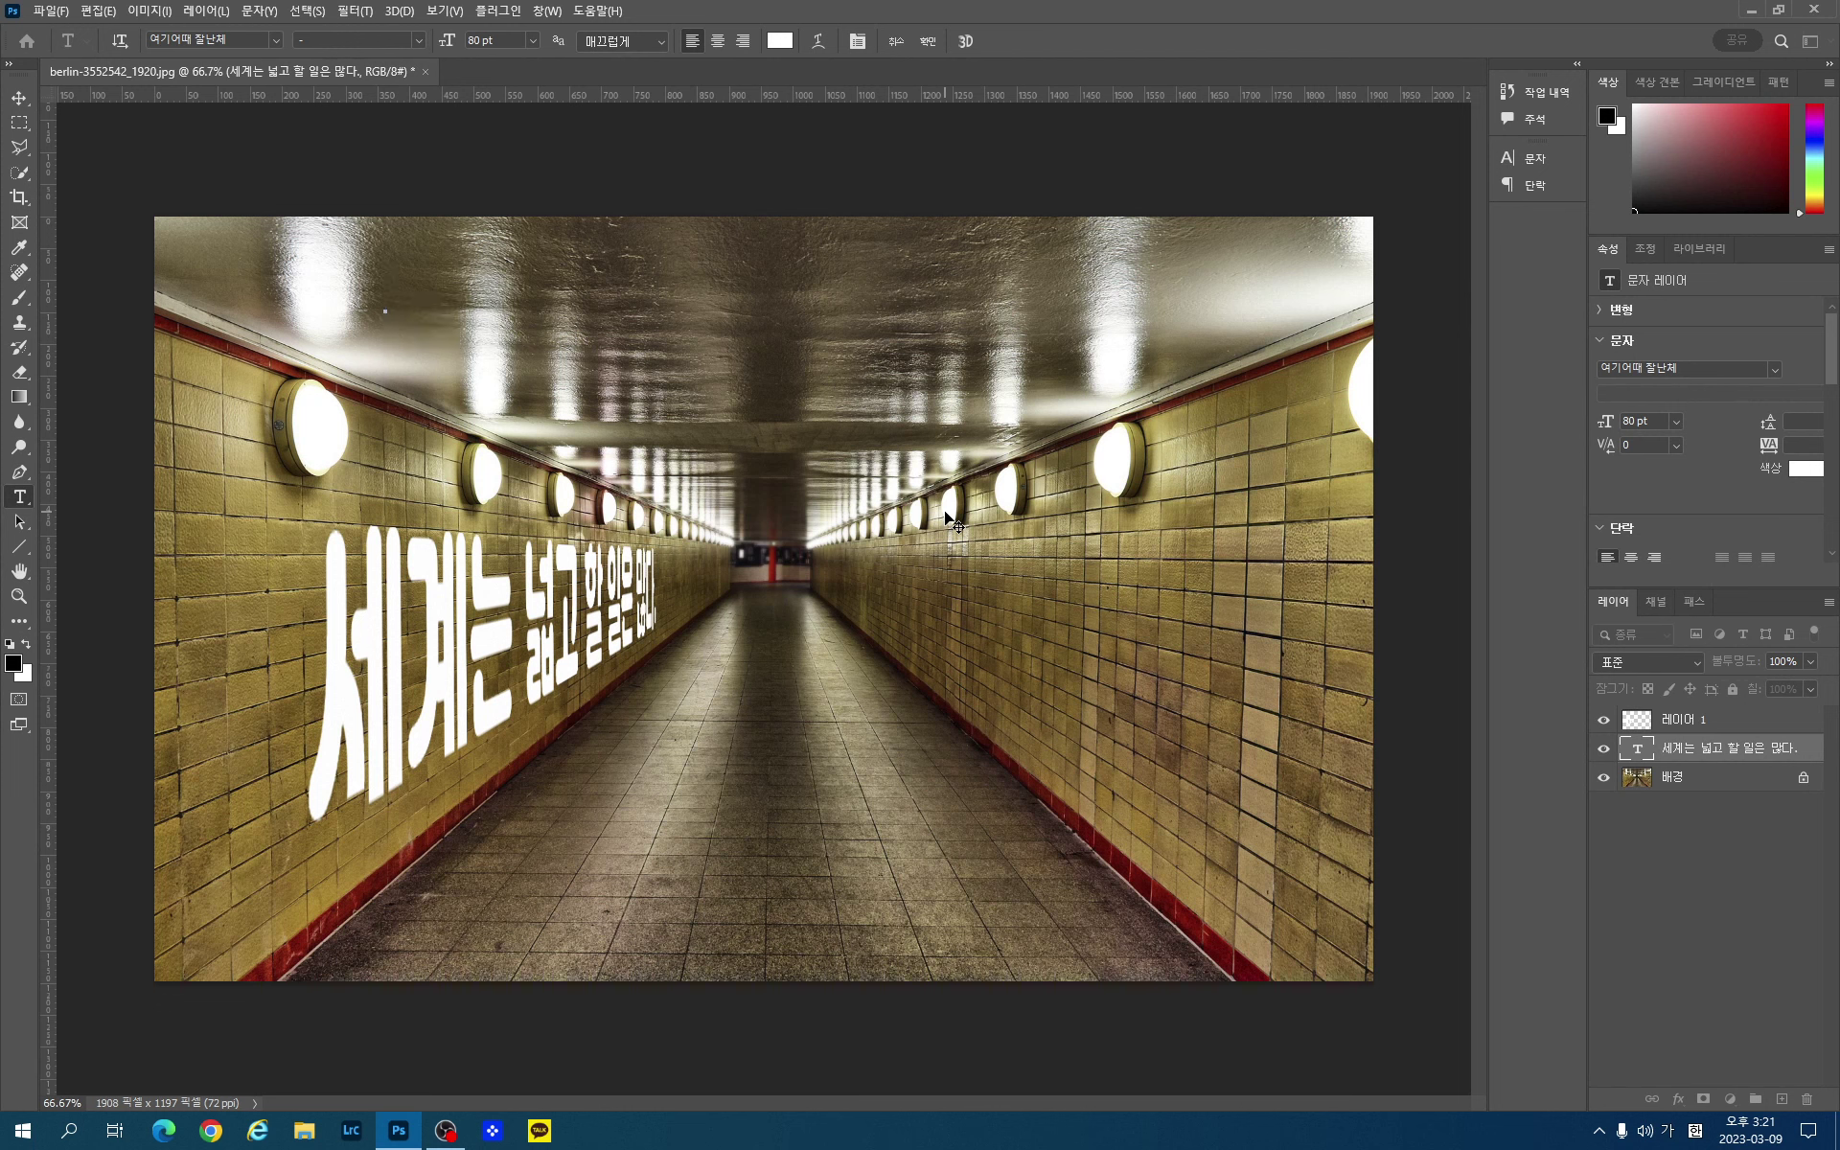
{"action": "type", "text": "시력련"}
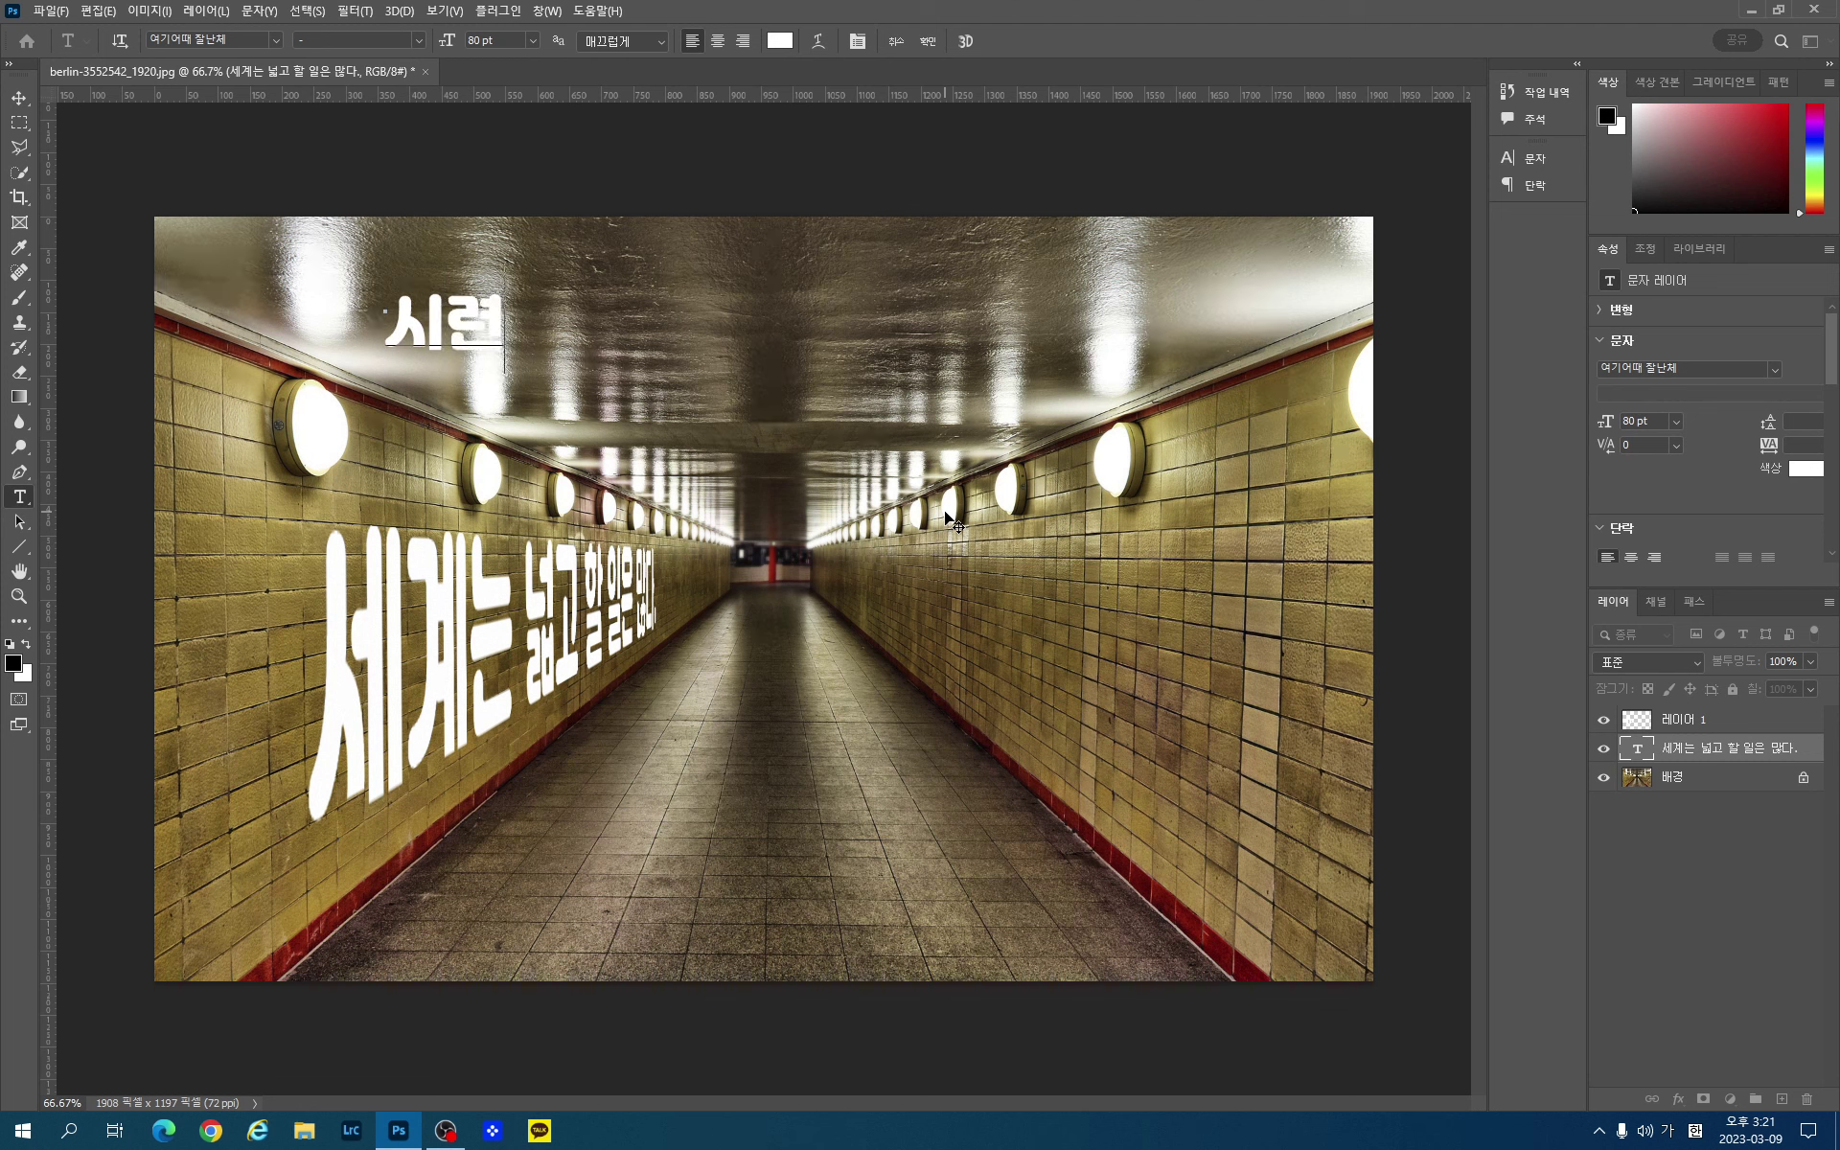
{"action": "type", "text": "은 이ㅆ어도 ㅅ실패는 업ㅅ"}
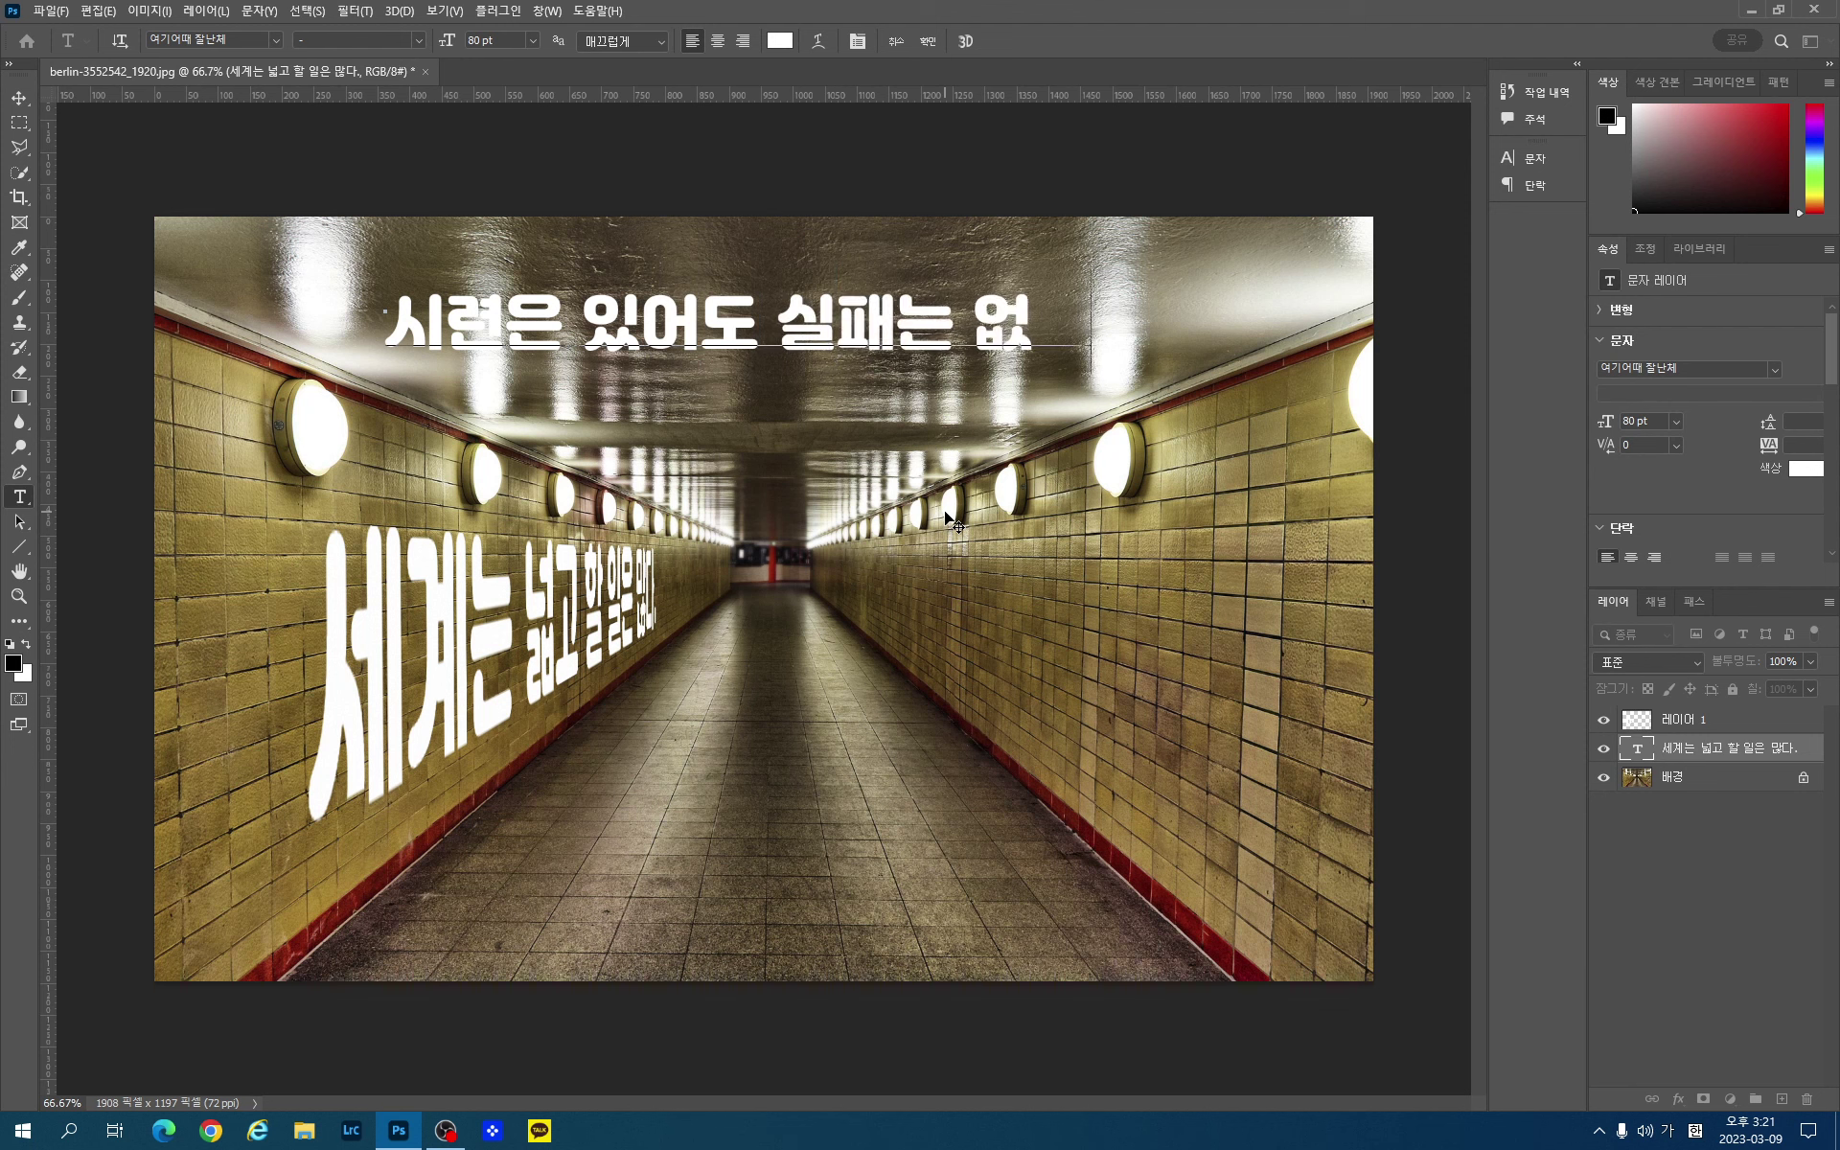
{"action": "type", "text": "다"}
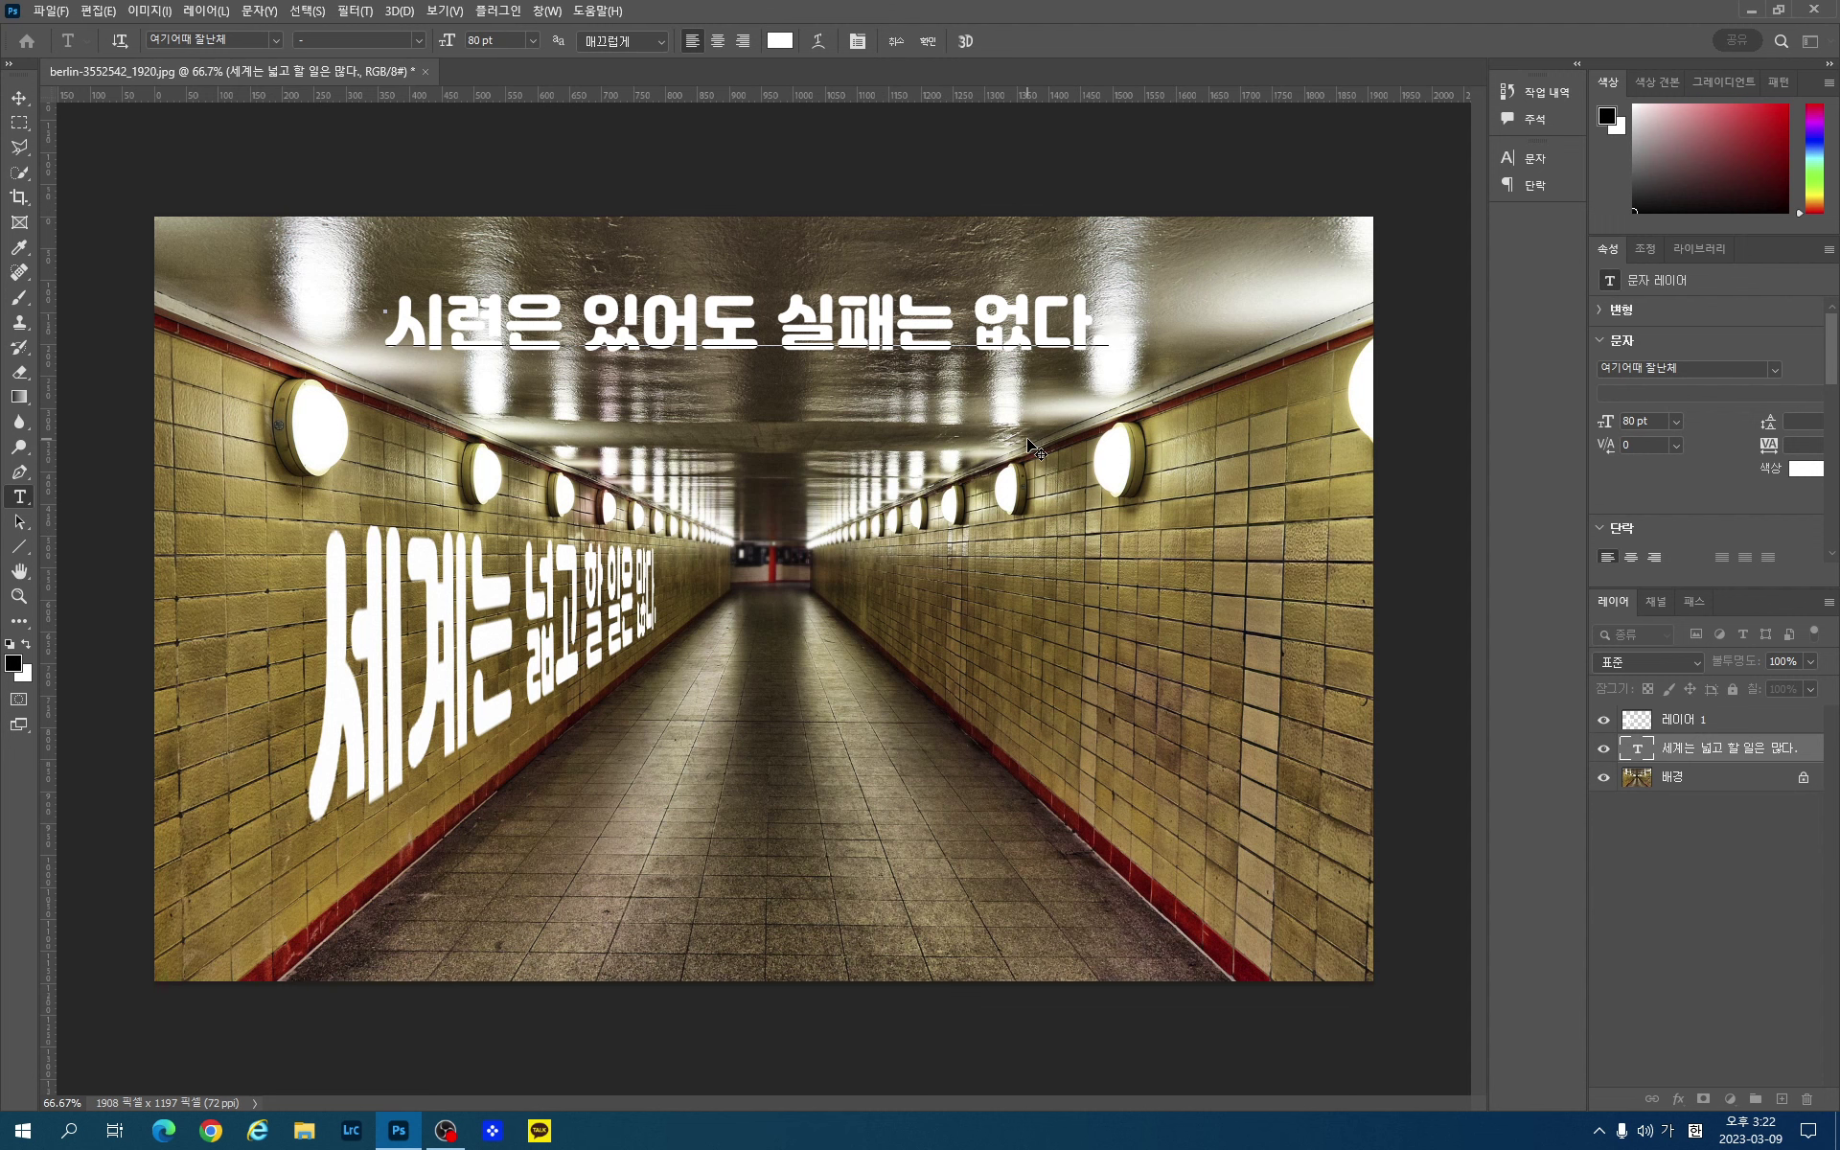
{"action": "left_click", "coordinate": [927, 41]}
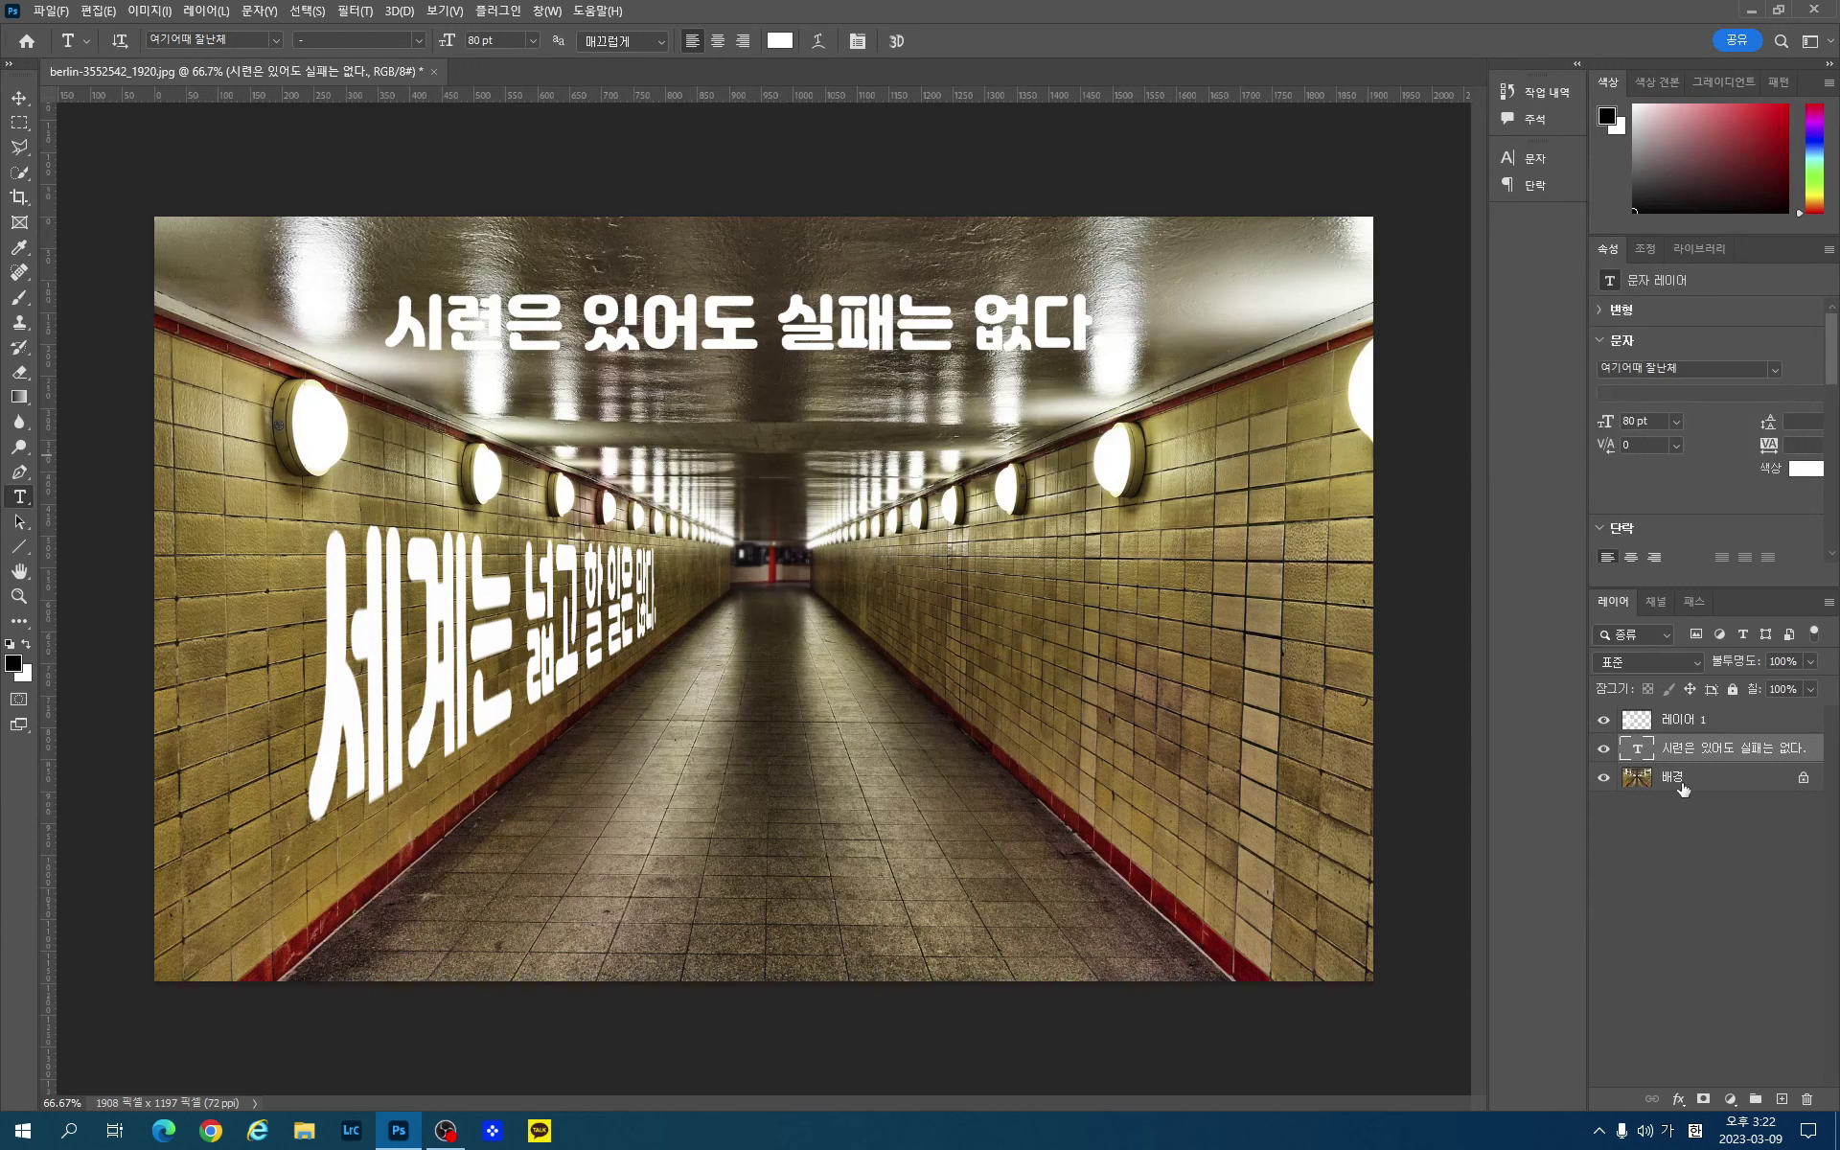
Step: Load the 시련은 text layer's lettering as a selection and copy it
{"action": "key", "text": "ctrl"}
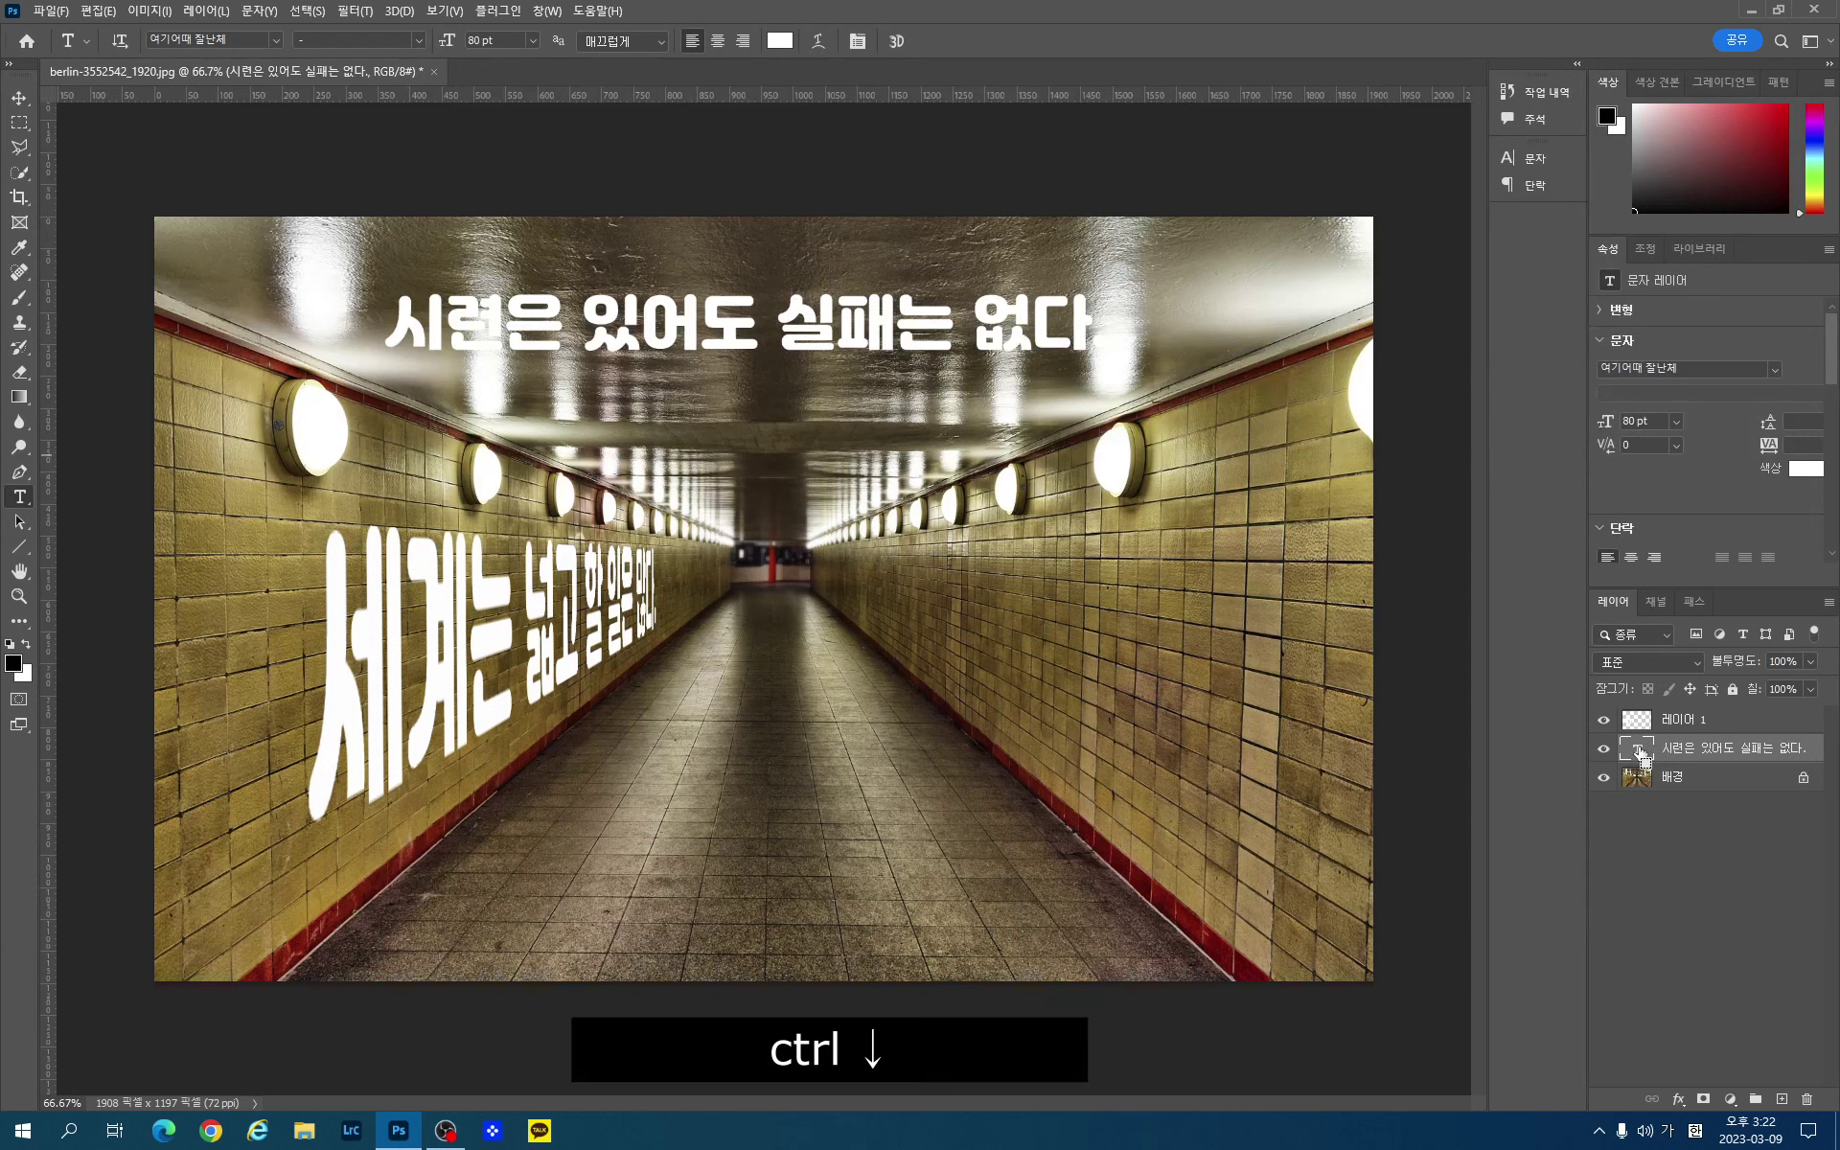
{"action": "left_click", "coordinate": [1642, 755], "text": "ctrl"}
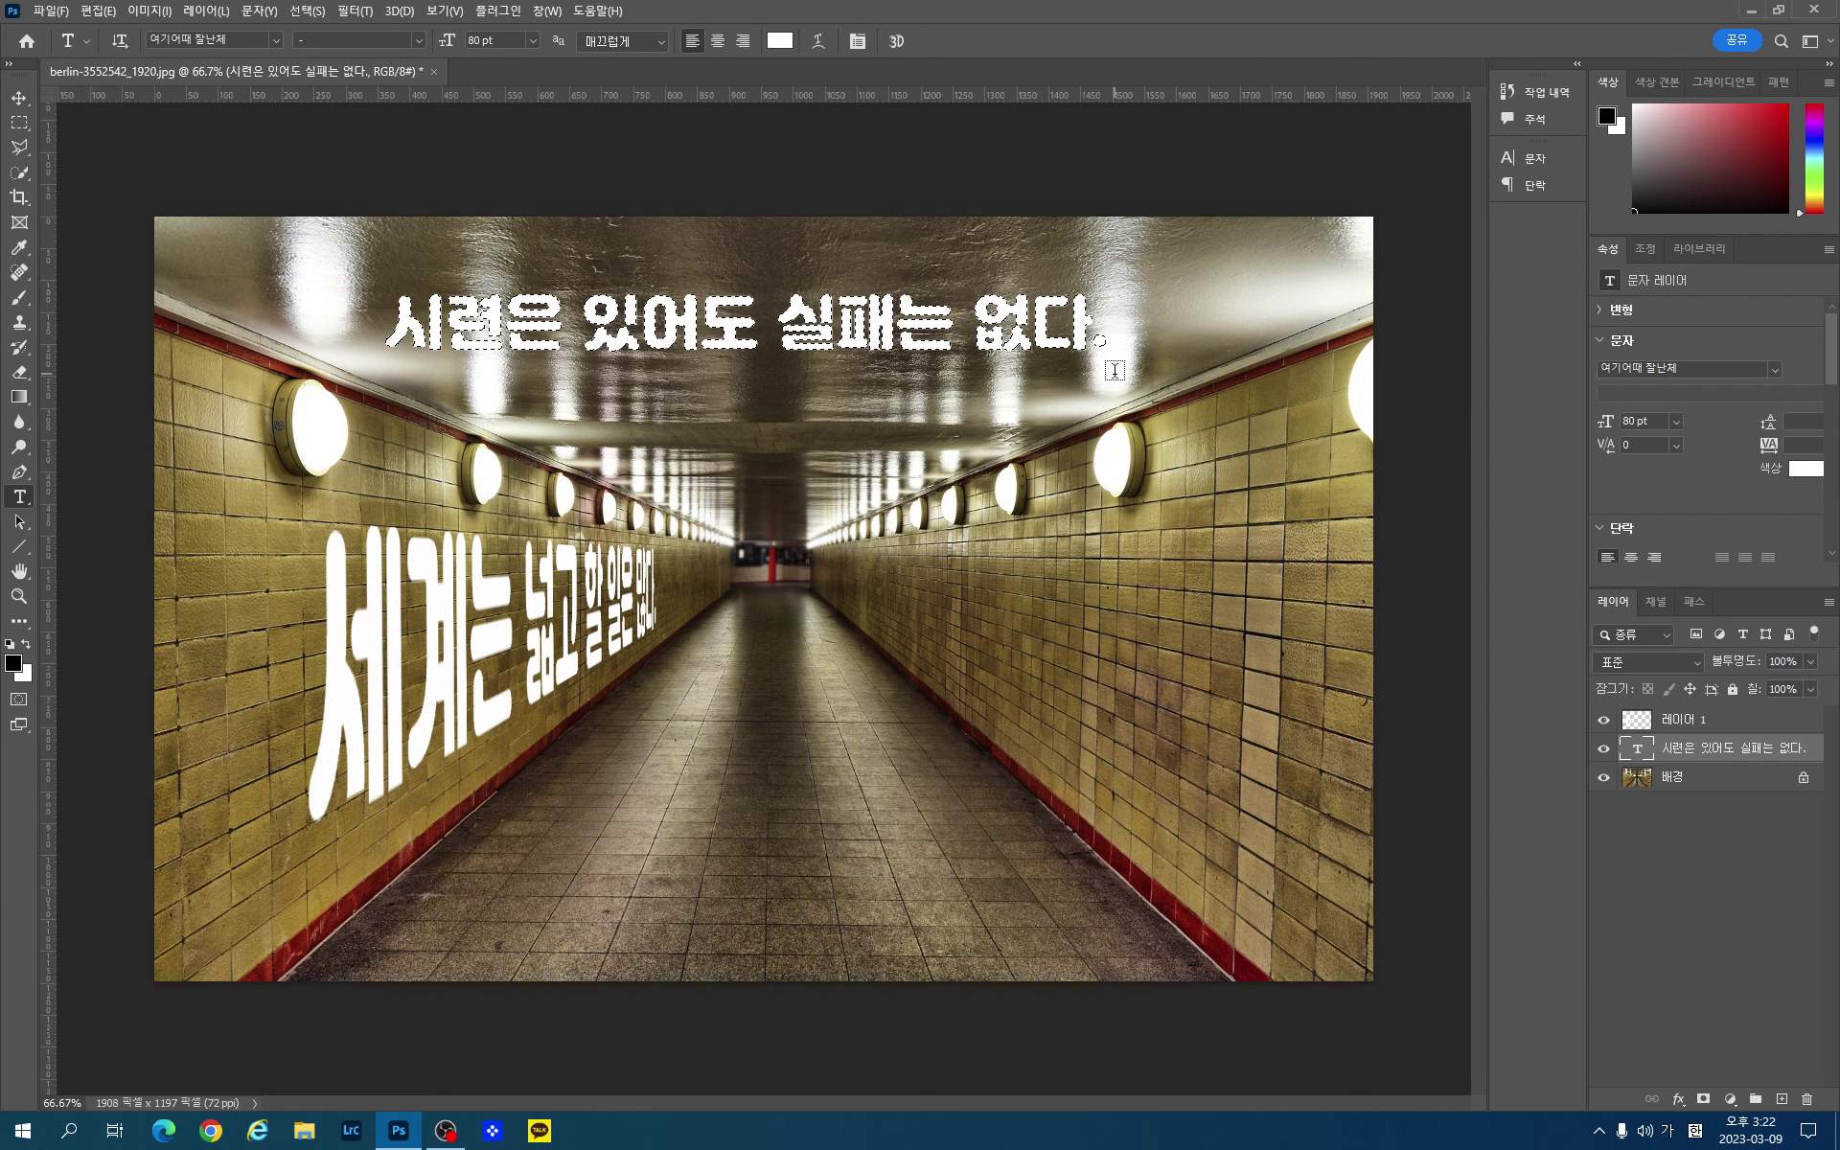
{"action": "key", "text": "ctrl+c"}
Step: Hide the text layer, deselect, add an empty 레이어 2, and make 레이어 1 active
{"action": "left_click", "coordinate": [1603, 748]}
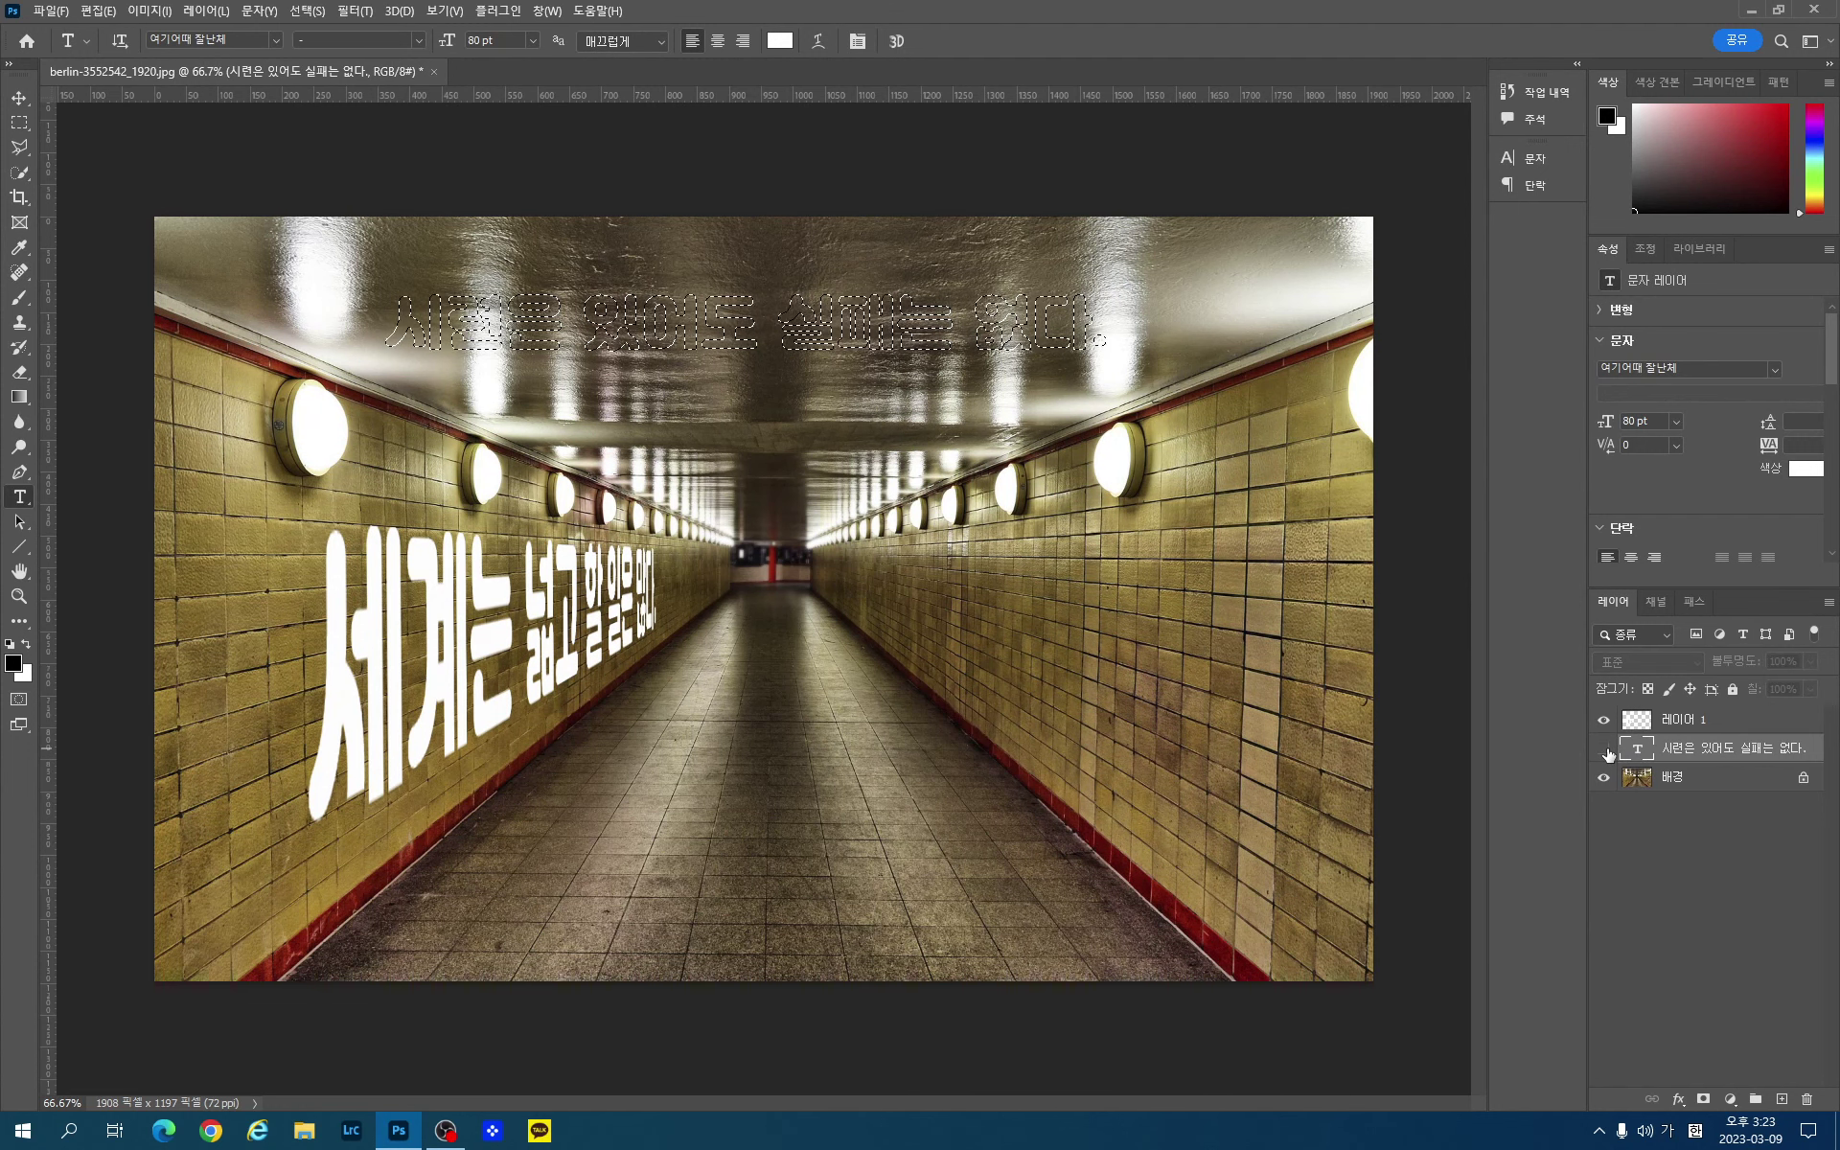
{"action": "key", "text": "ctrl+d"}
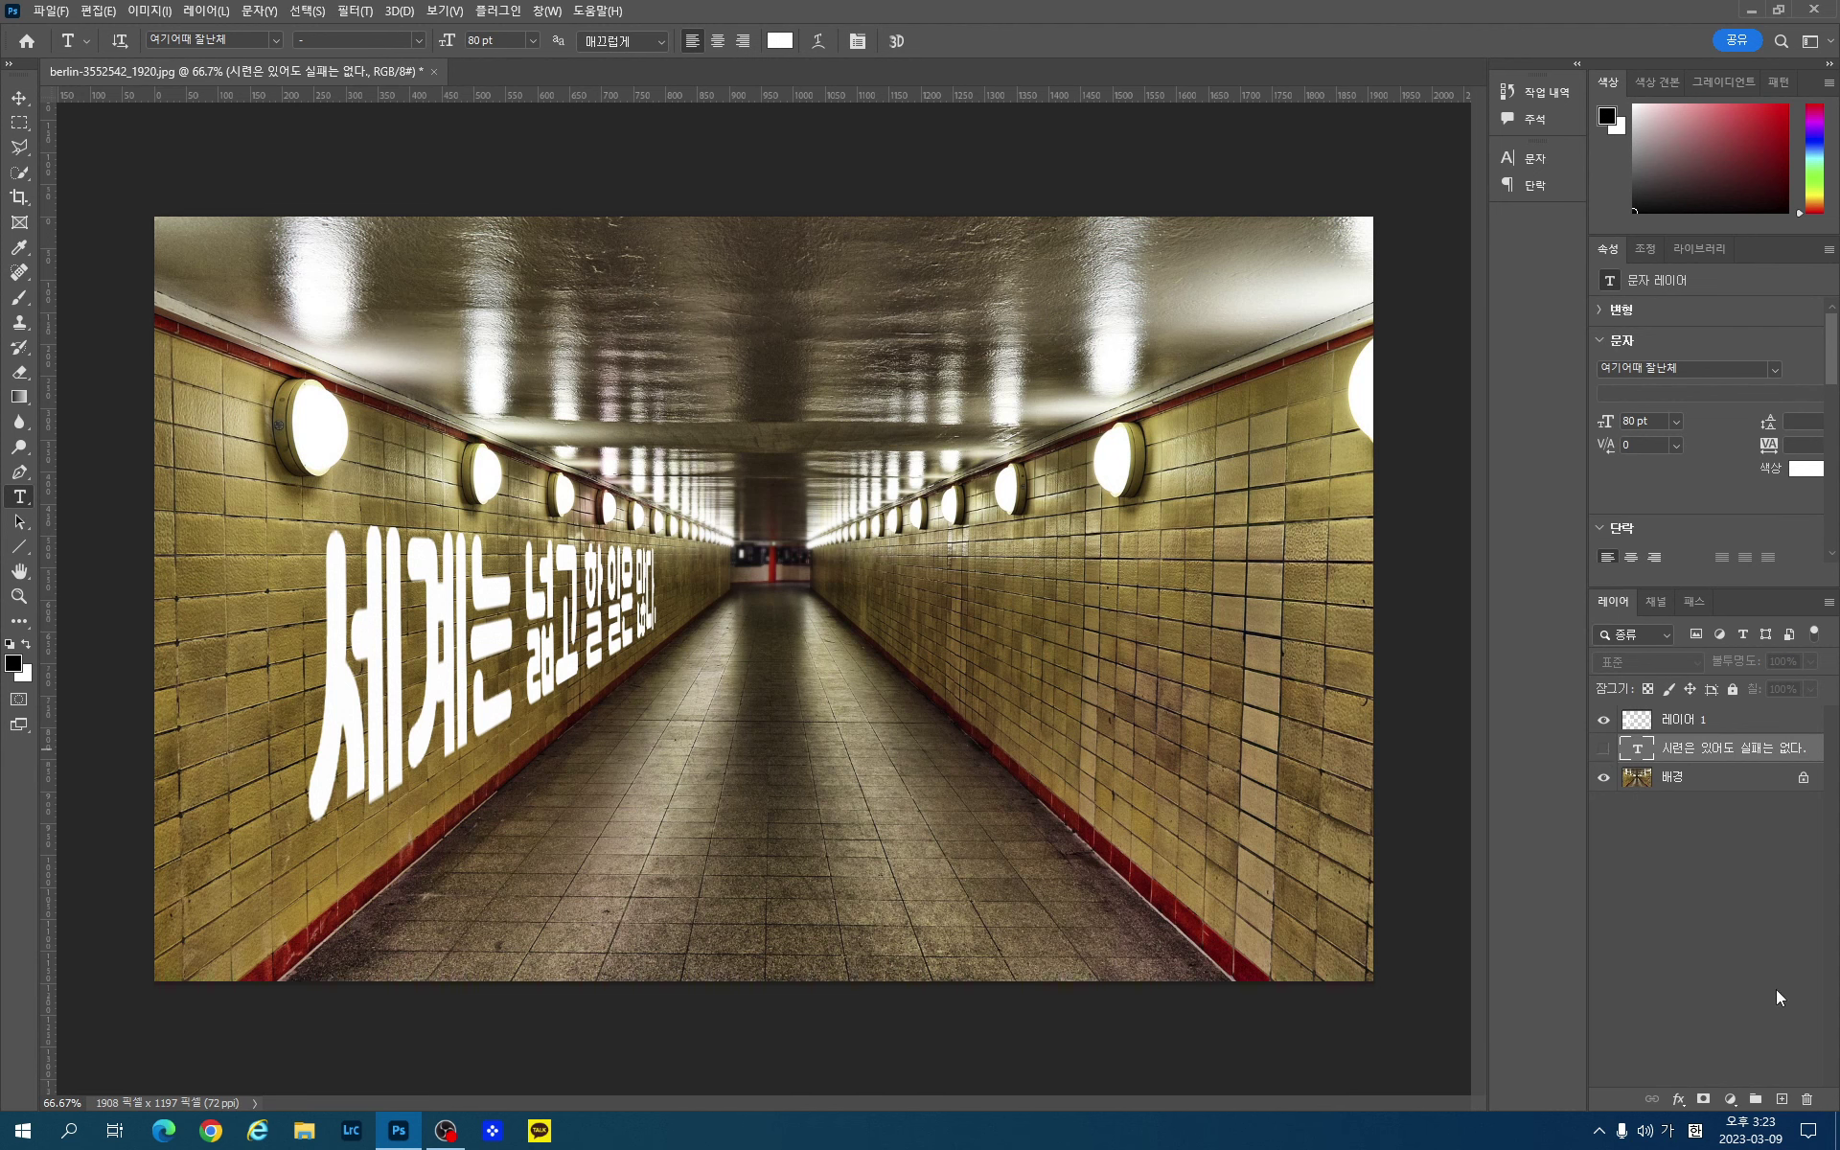
{"action": "left_click", "coordinate": [1784, 1098]}
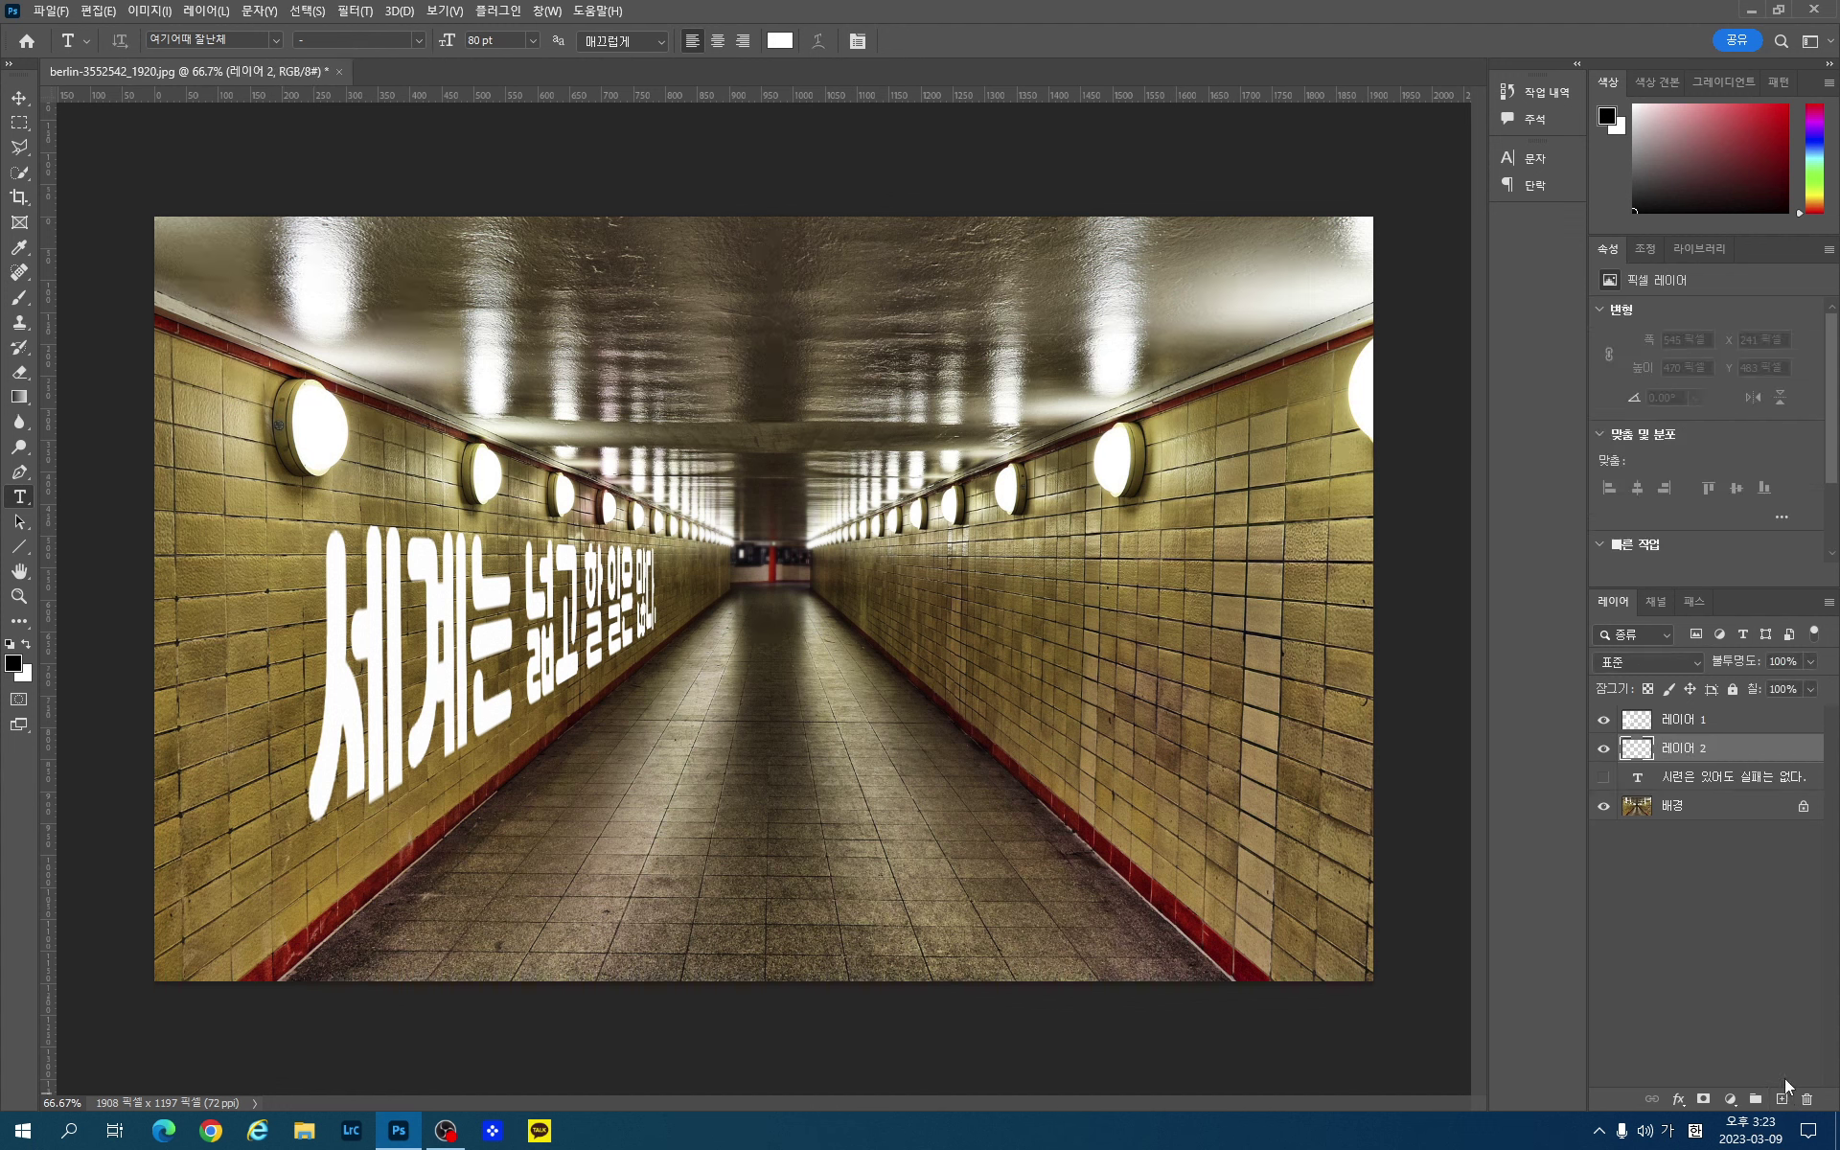
{"action": "left_click", "coordinate": [1715, 721]}
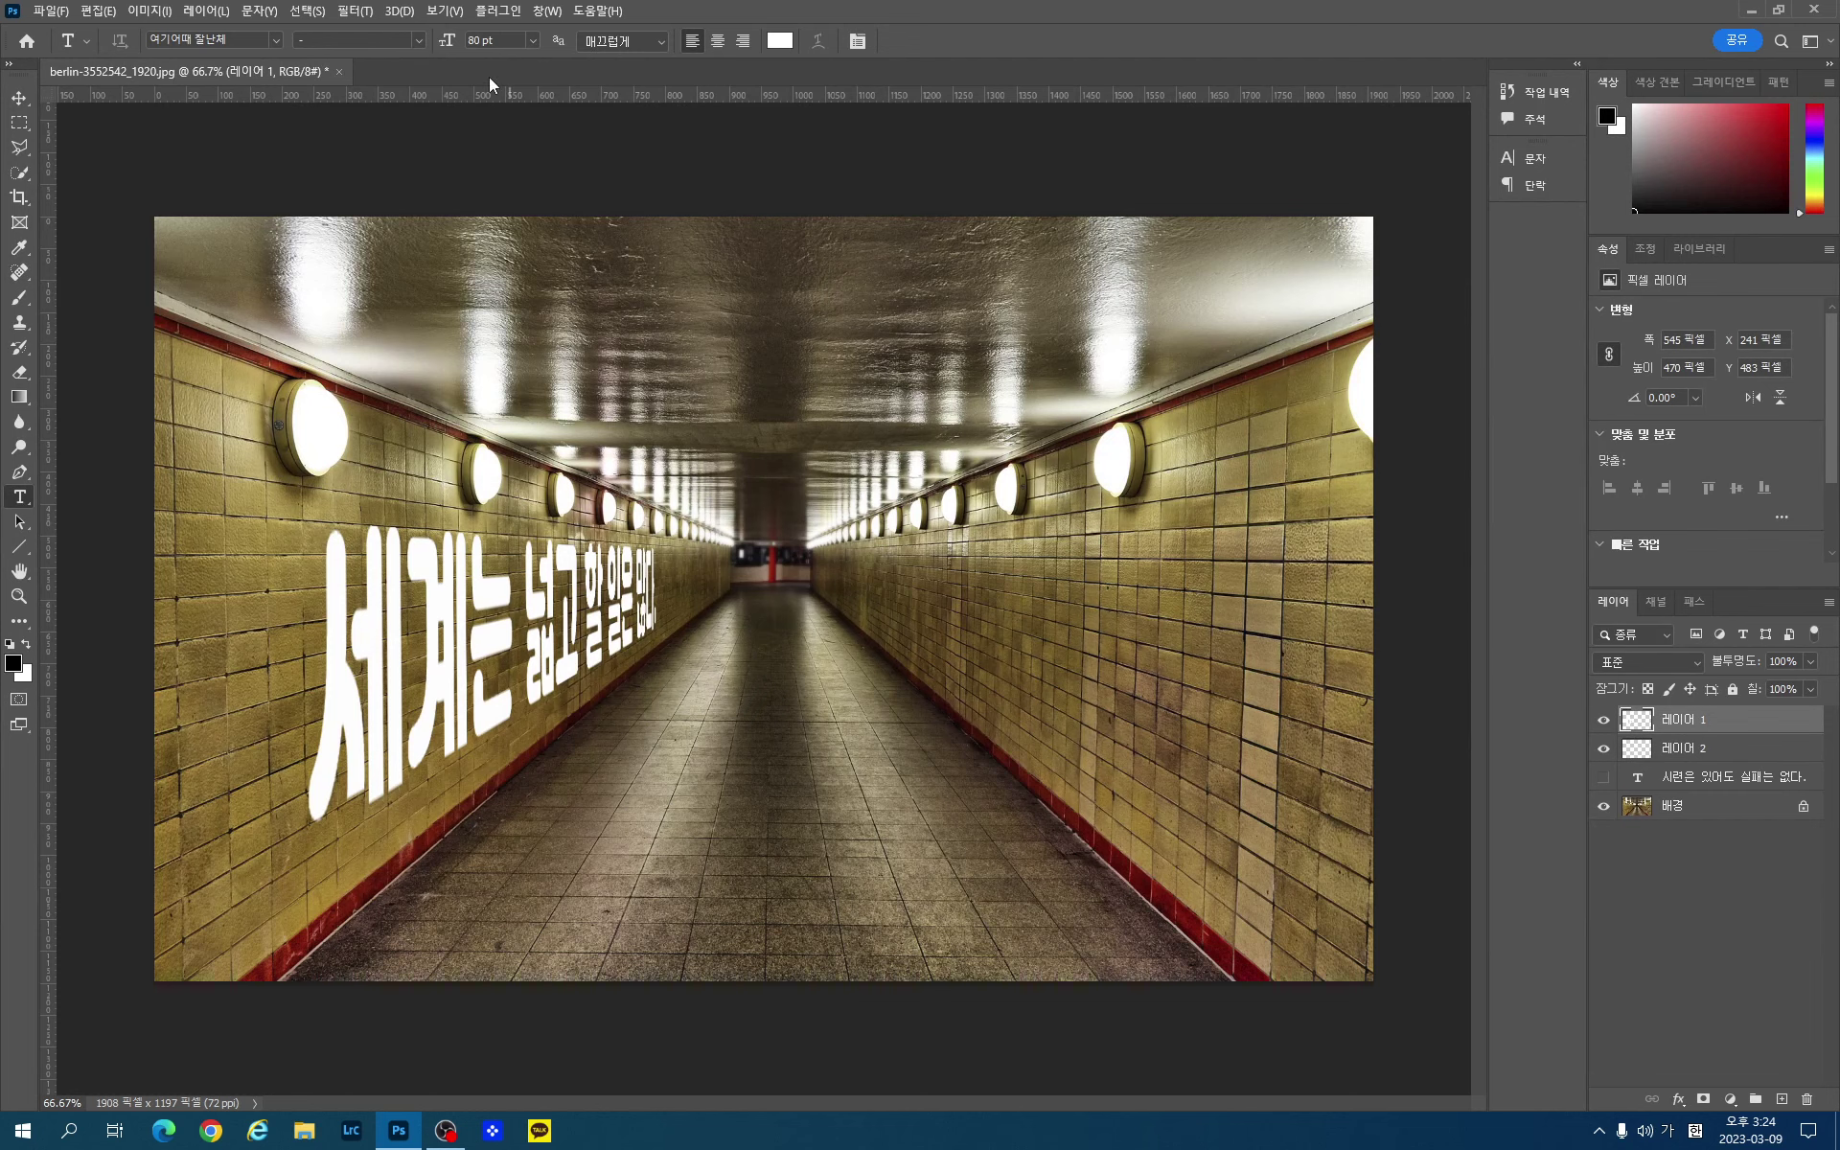
Step: In Vanishing Point, paste 시련은 있어도 실패는 없다. and fit it onto the right wall plane
{"action": "left_click", "coordinate": [355, 11]}
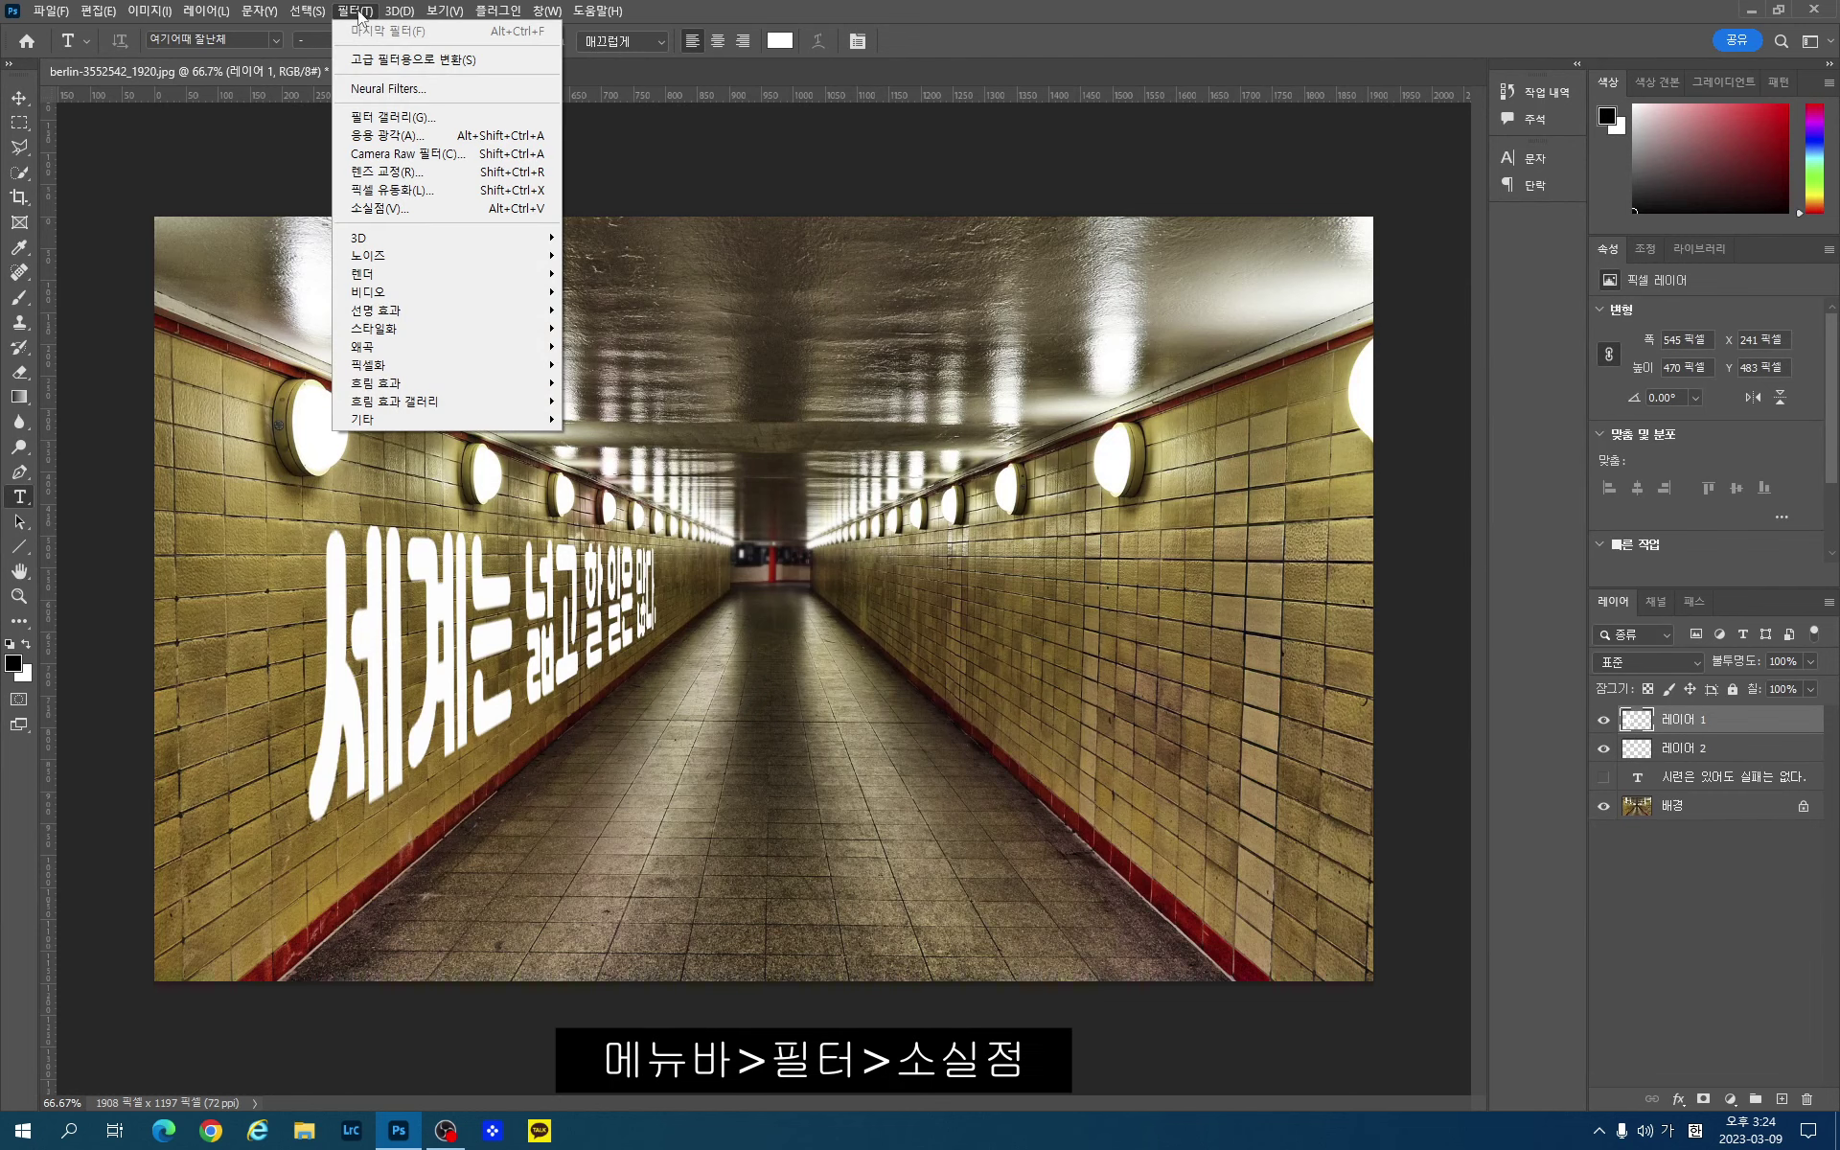
{"action": "left_click", "coordinate": [393, 208]}
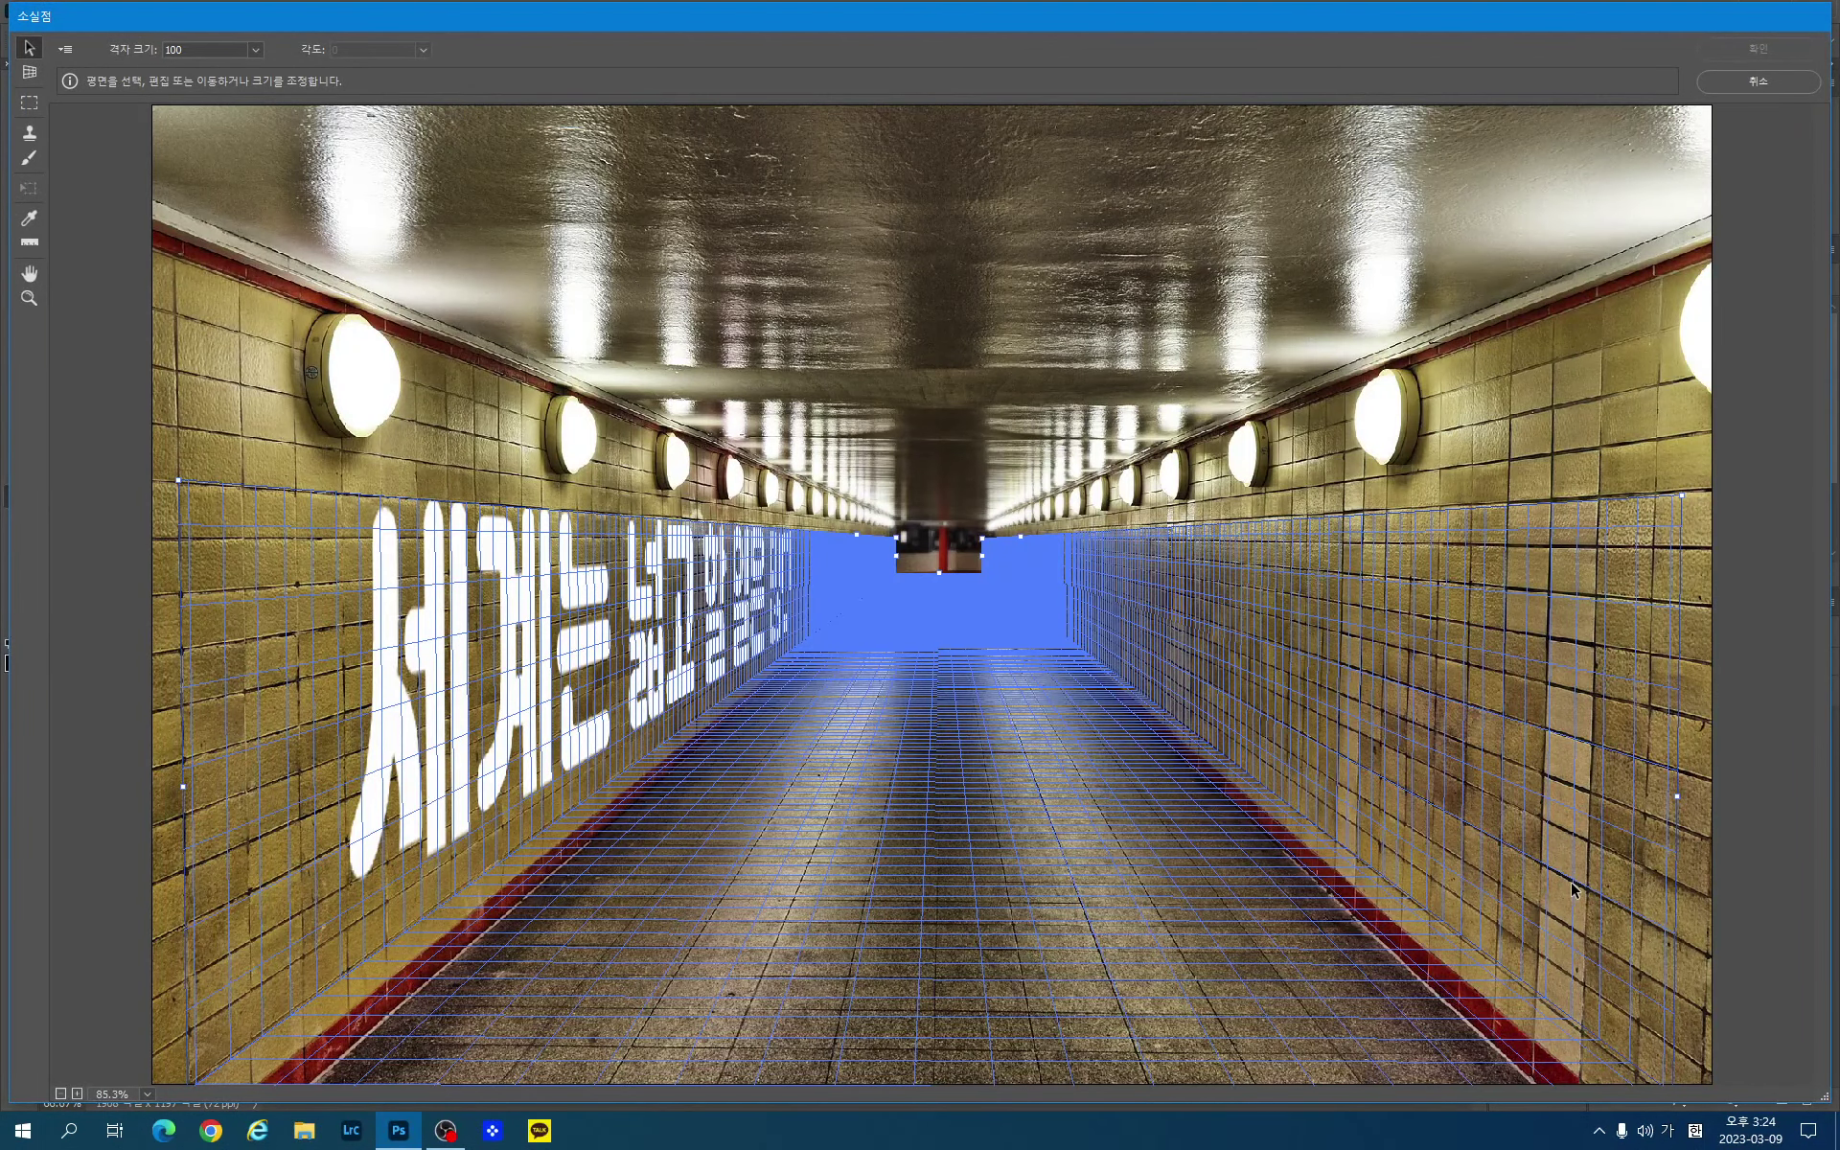
{"action": "key", "text": "ctrl+minus"}
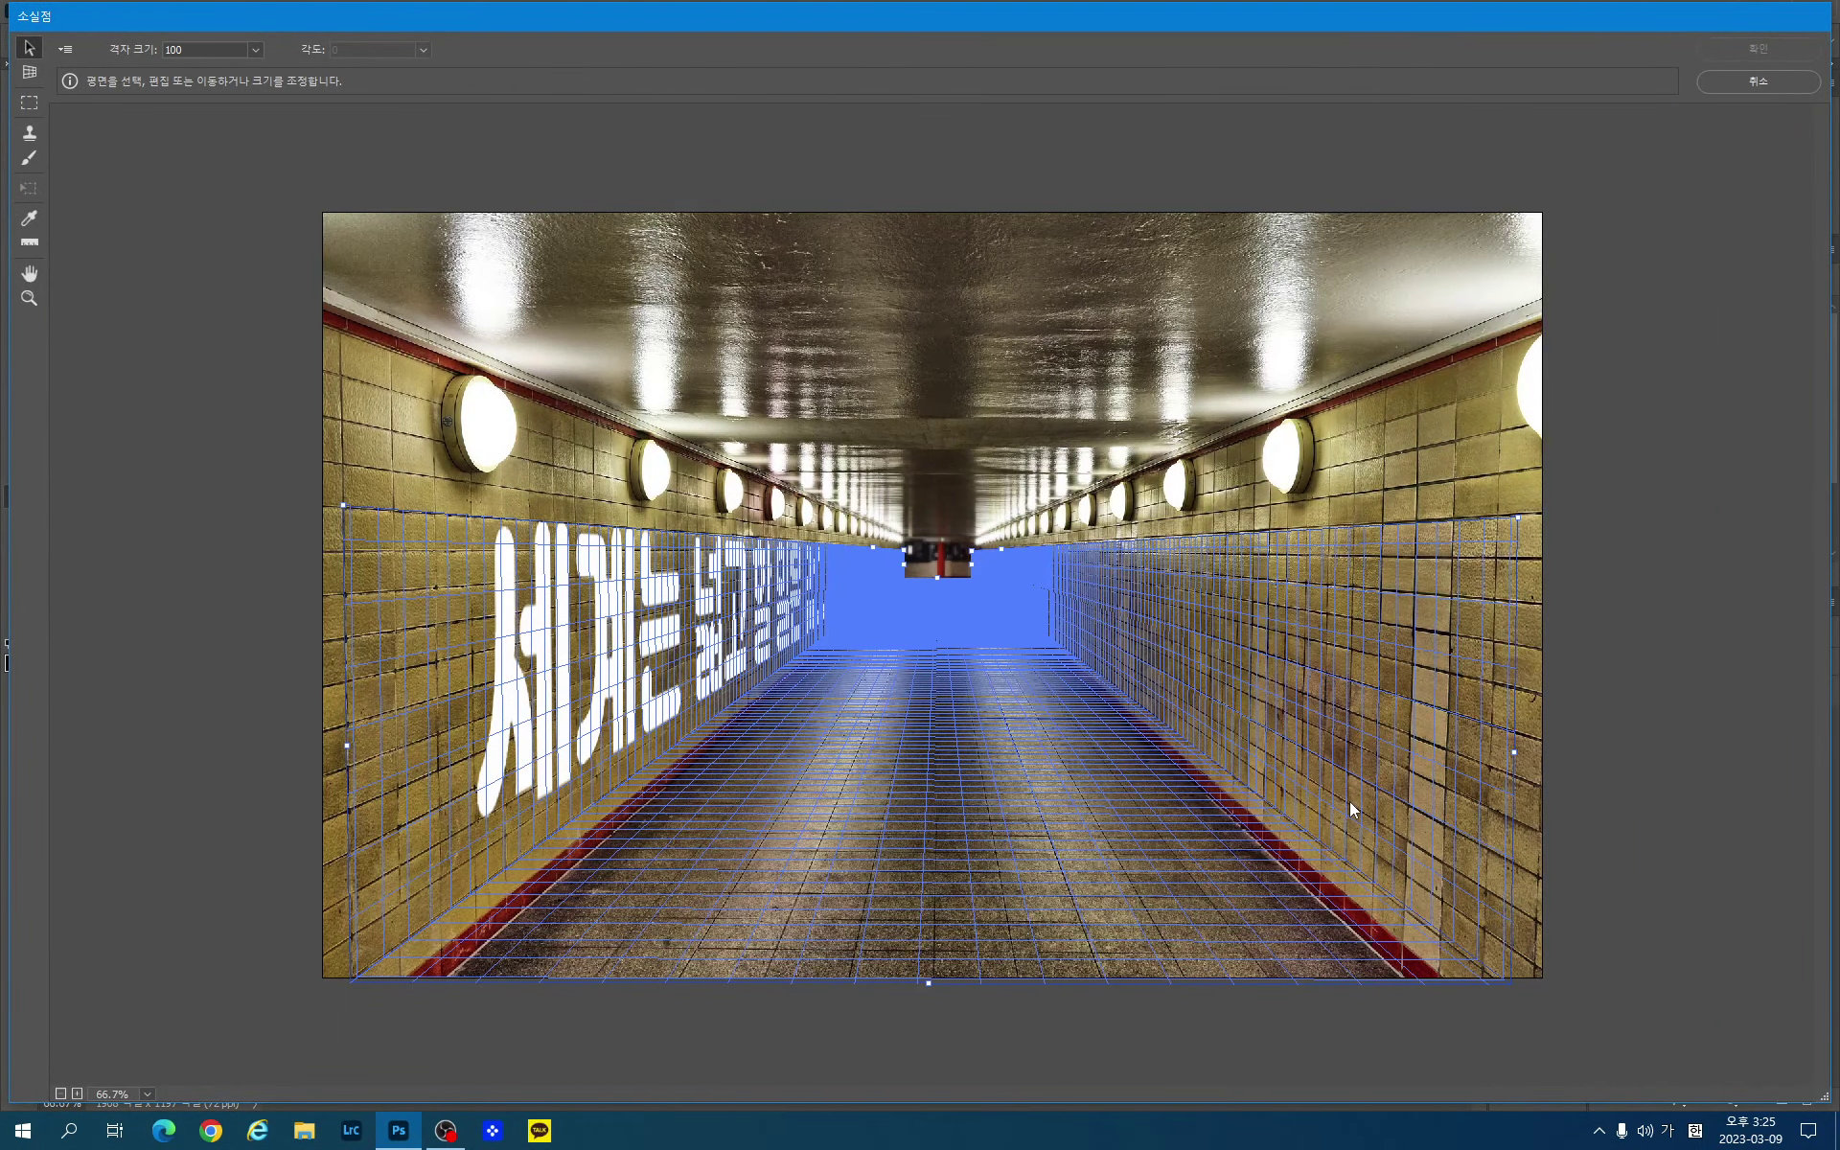
{"action": "key", "text": "ctrl+v"}
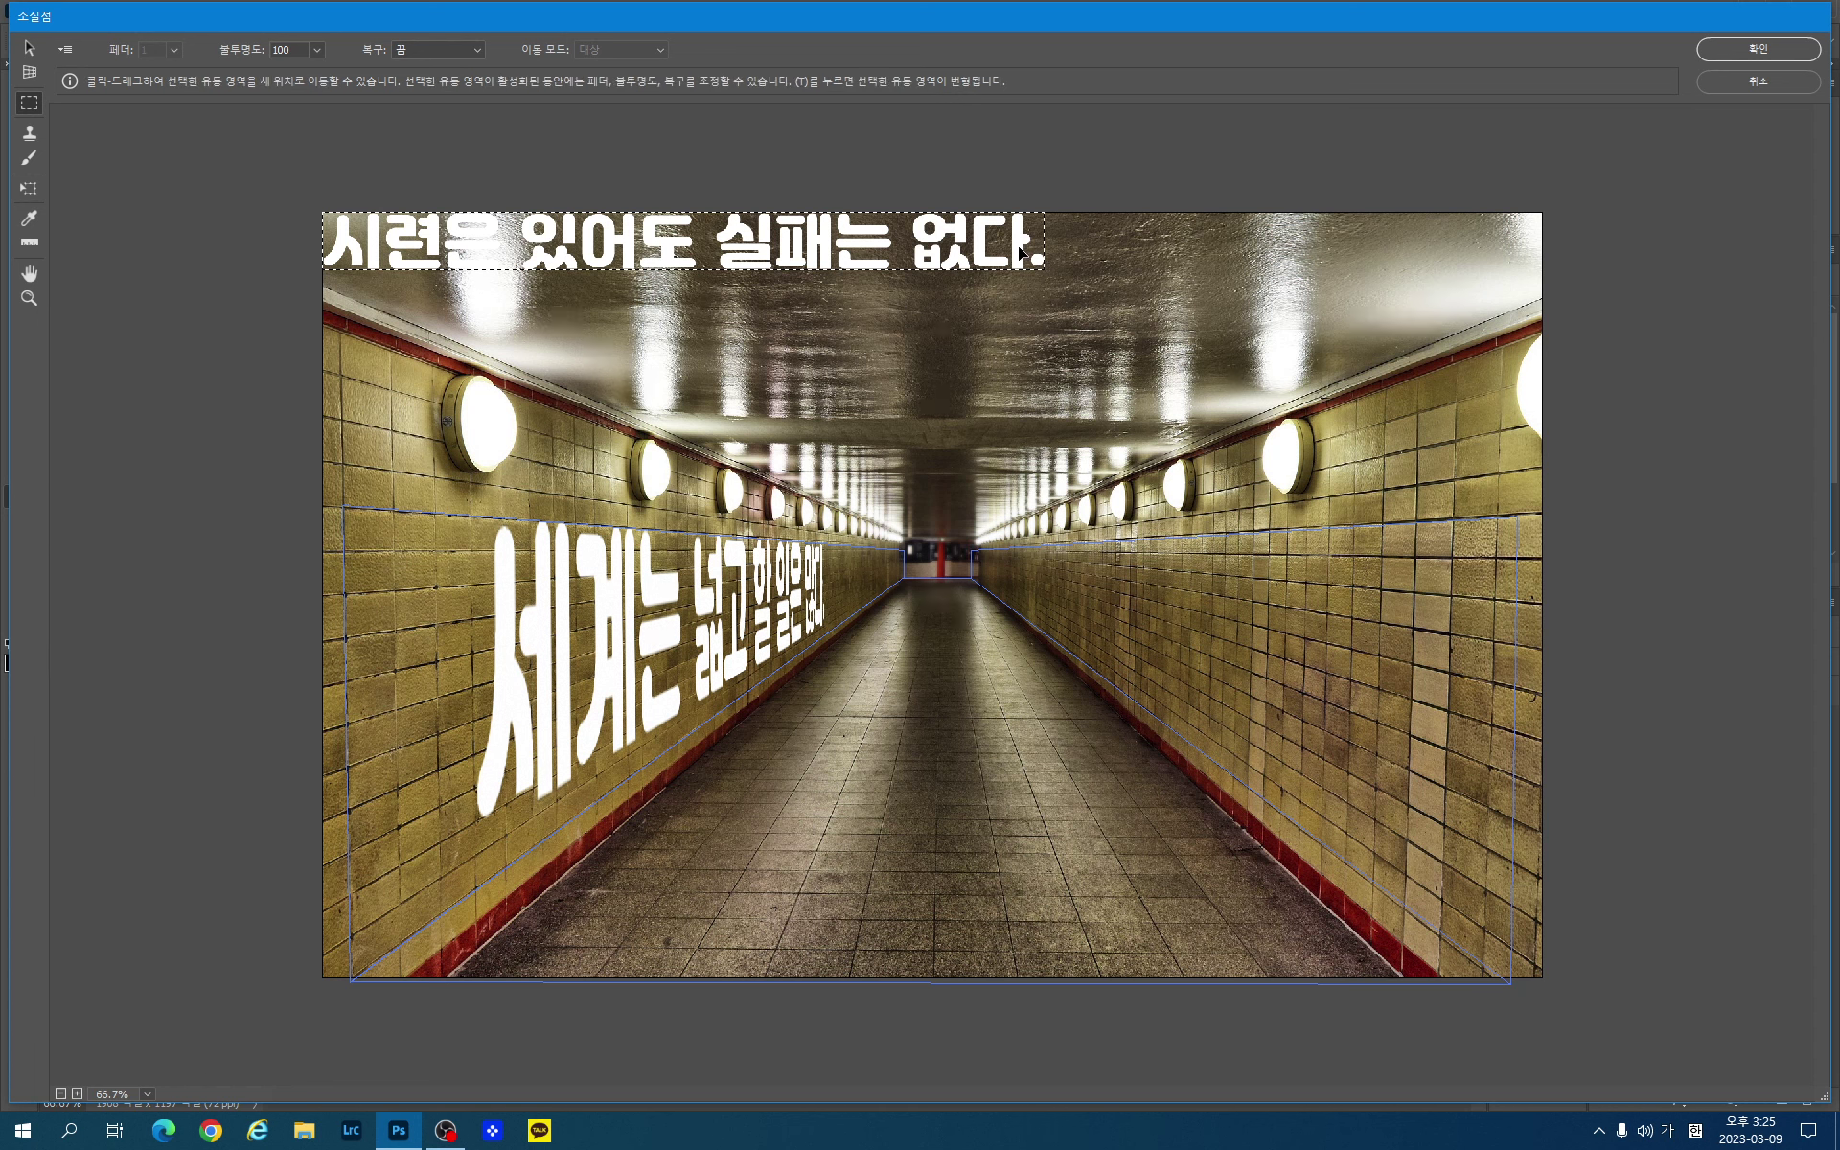
{"action": "mouse_move", "coordinate": [1018, 245]}
{"action": "left_mouse_down"}
{"action": "mouse_move", "coordinate": [1272, 529]}
{"action": "mouse_move", "coordinate": [1358, 725]}
{"action": "mouse_move", "coordinate": [1361, 709]}
{"action": "left_mouse_up"}
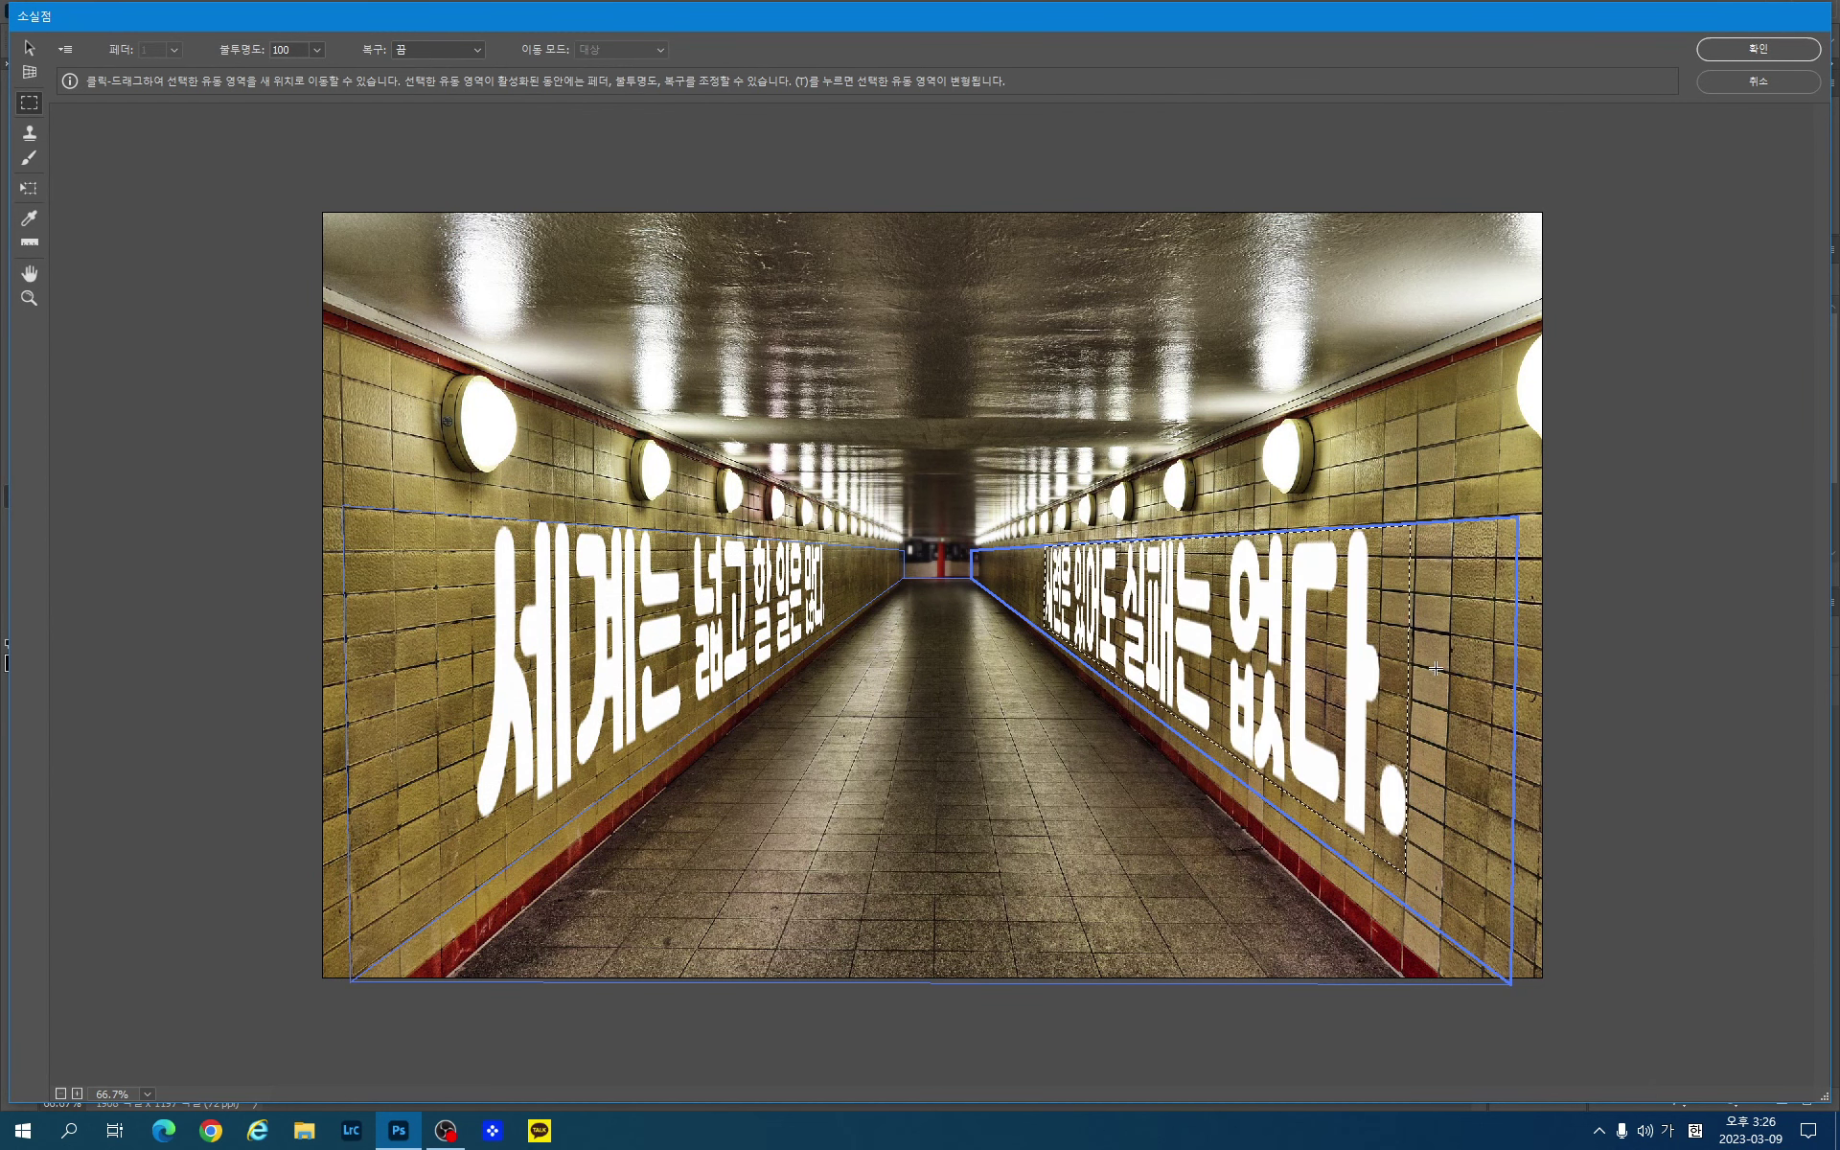
{"action": "key", "text": "Return"}
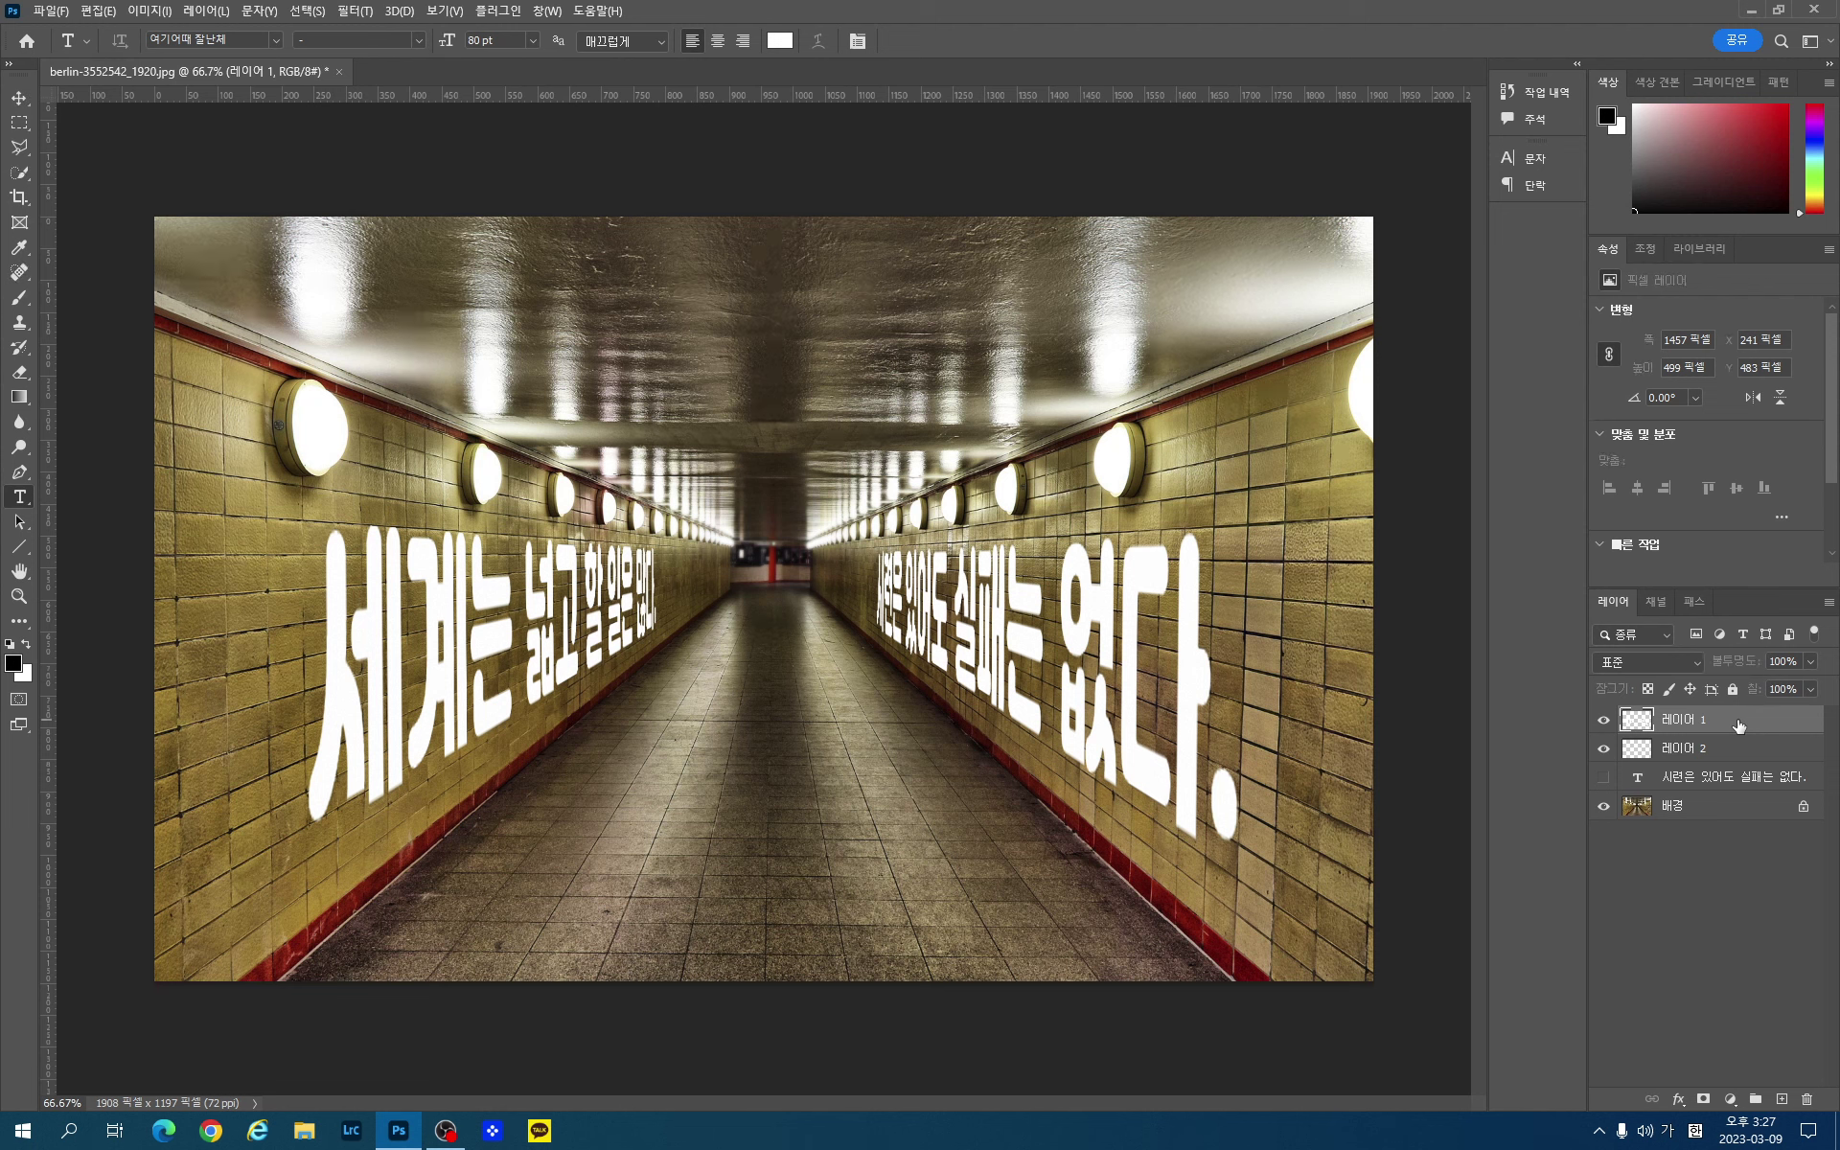
Step: Raise 레이어 1's Blend If underlying-layer black point to 55 so tiles show through
{"action": "double_click", "coordinate": [1739, 726]}
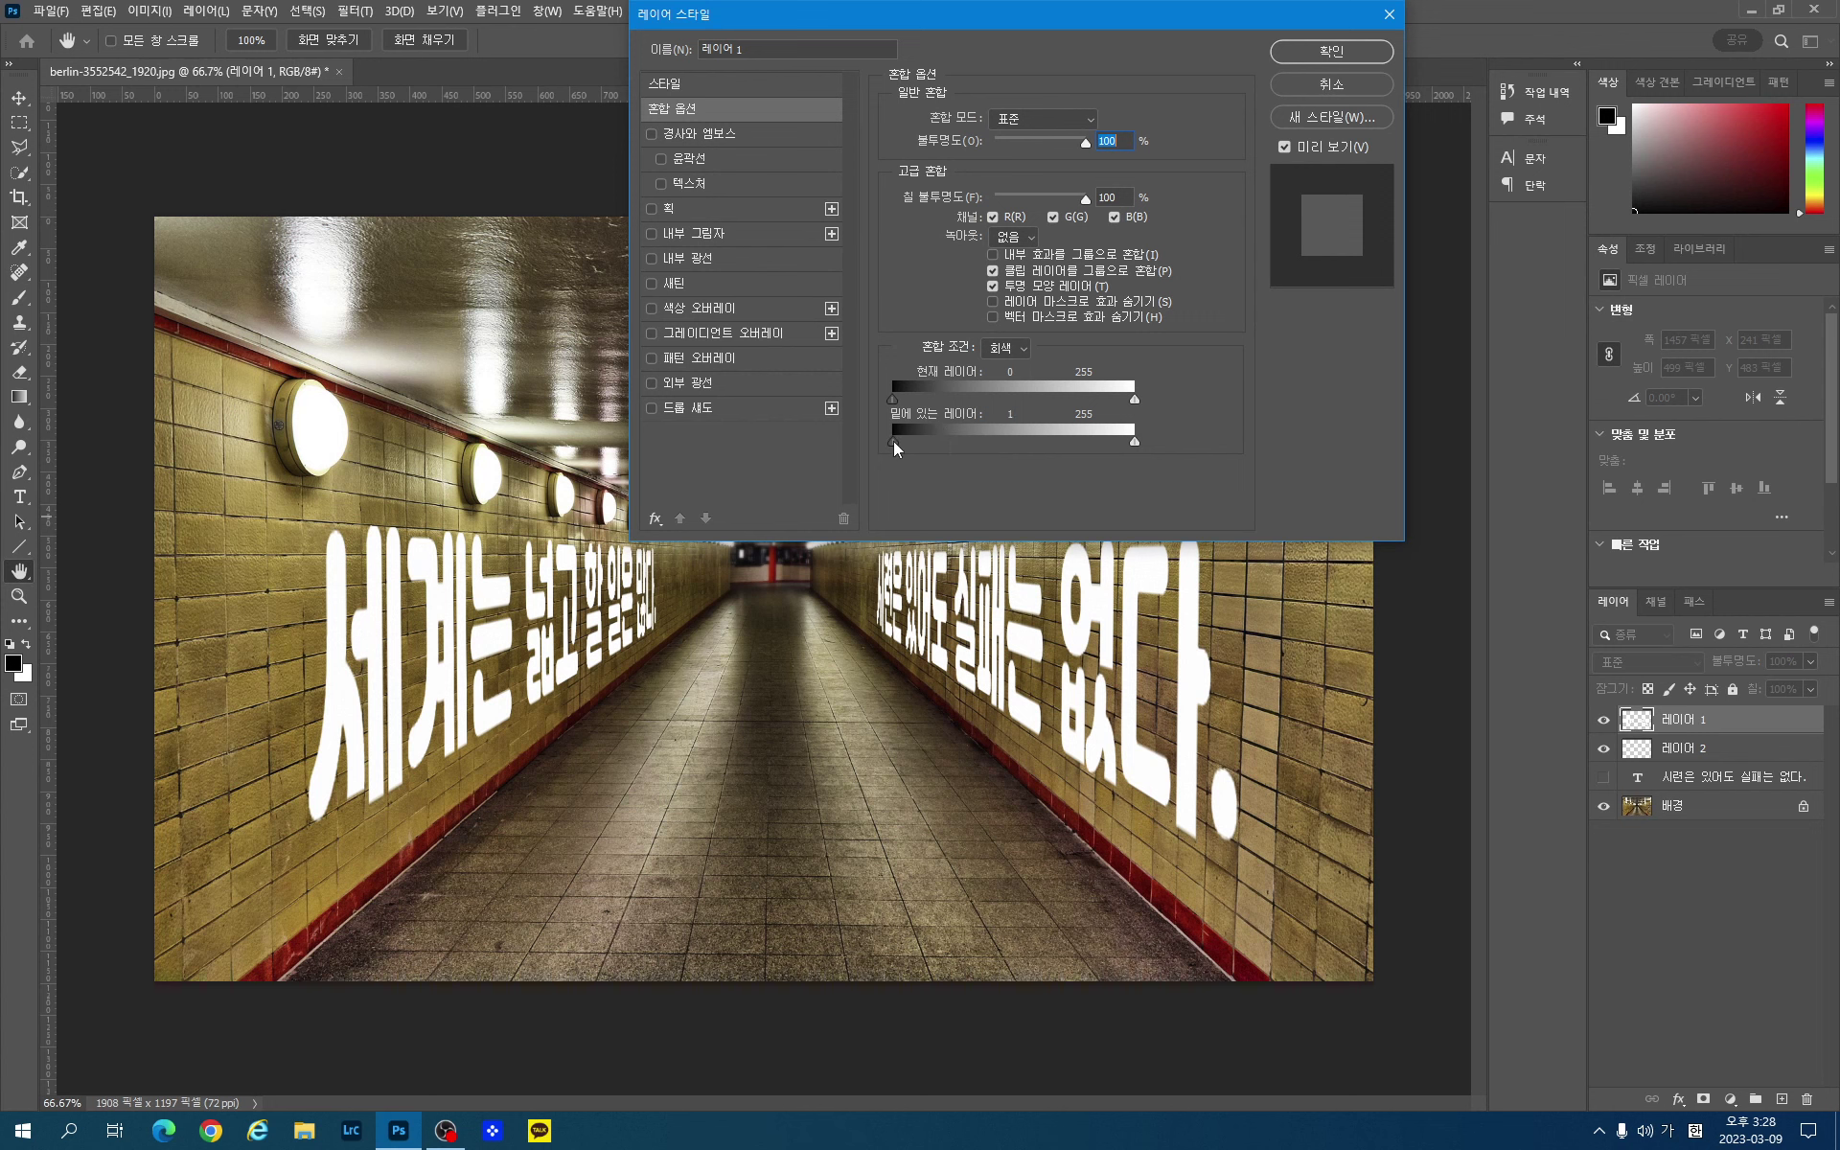
{"action": "left_click_drag", "start_coordinate": [896, 448], "coordinate": [936, 448]}
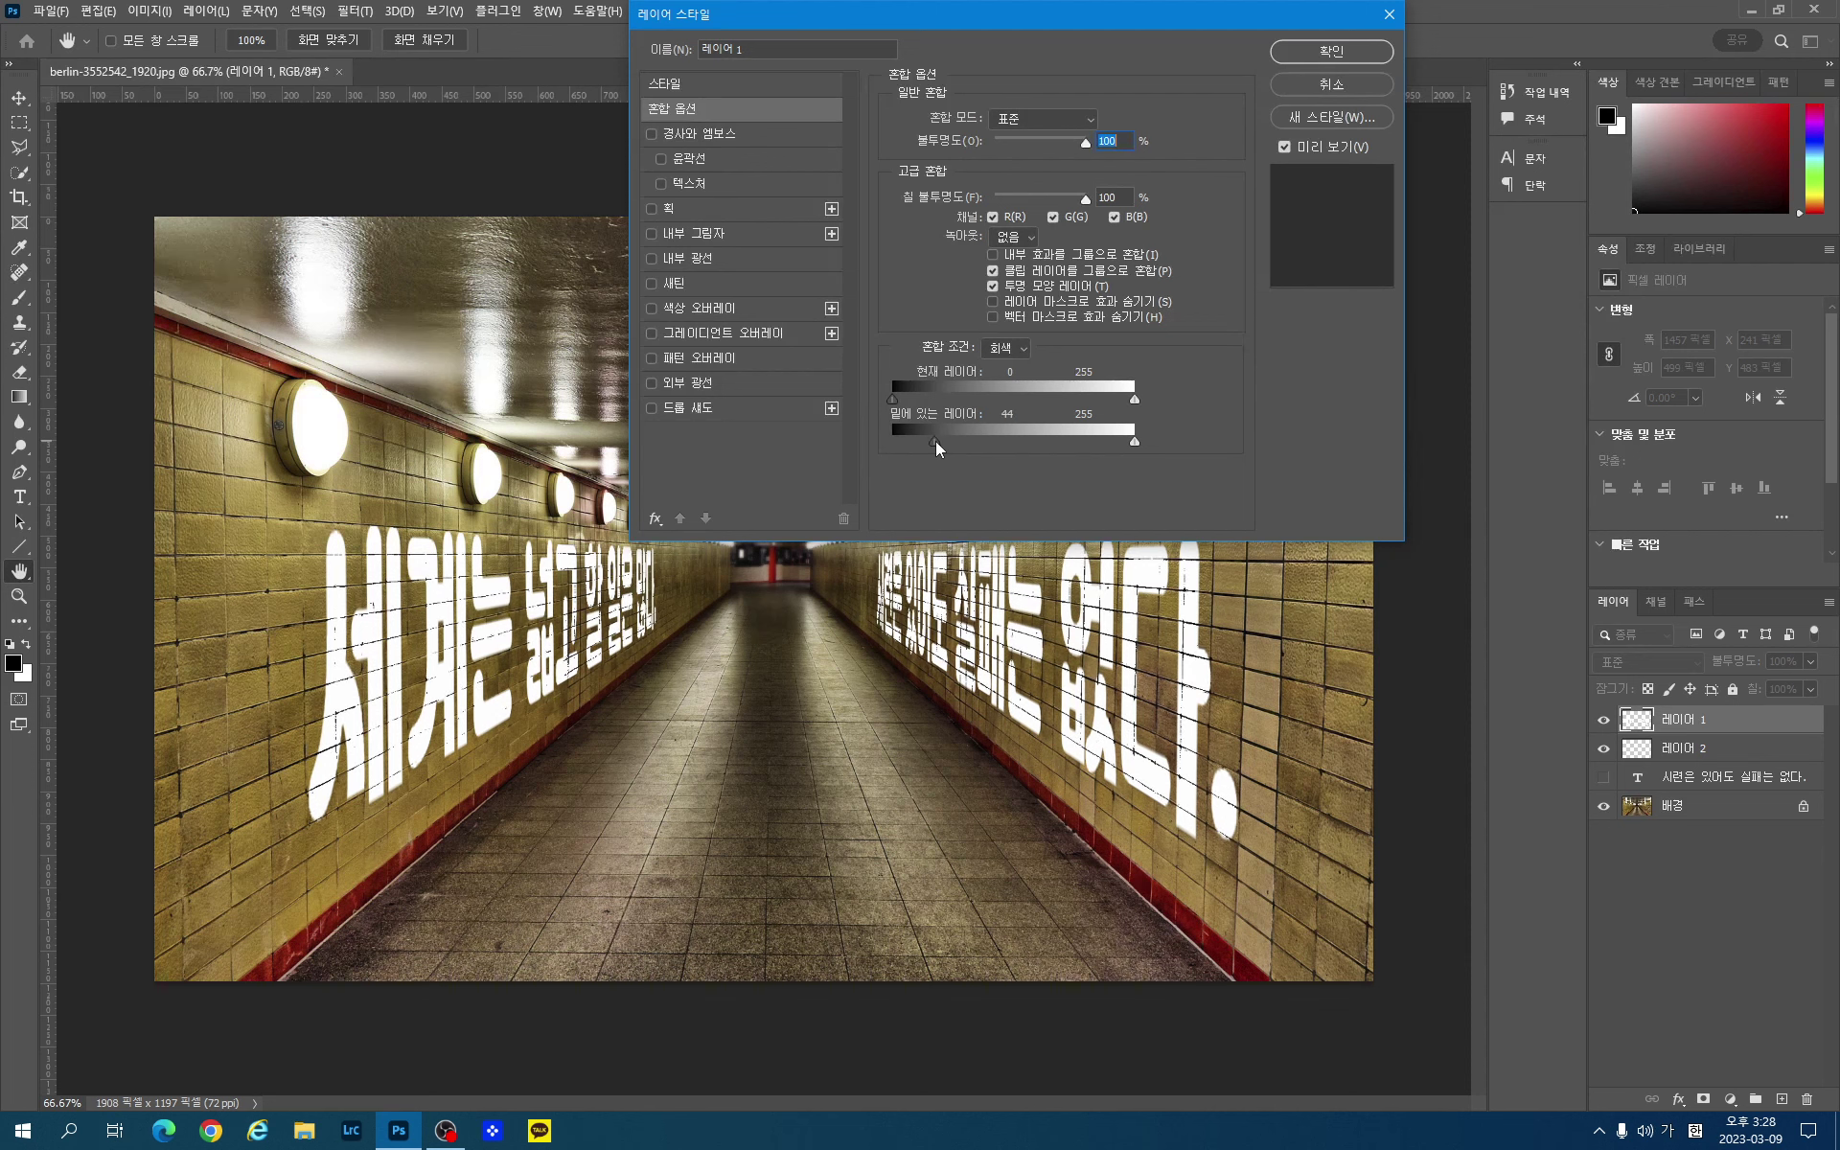
{"action": "left_click_drag", "start_coordinate": [936, 448], "coordinate": [948, 450]}
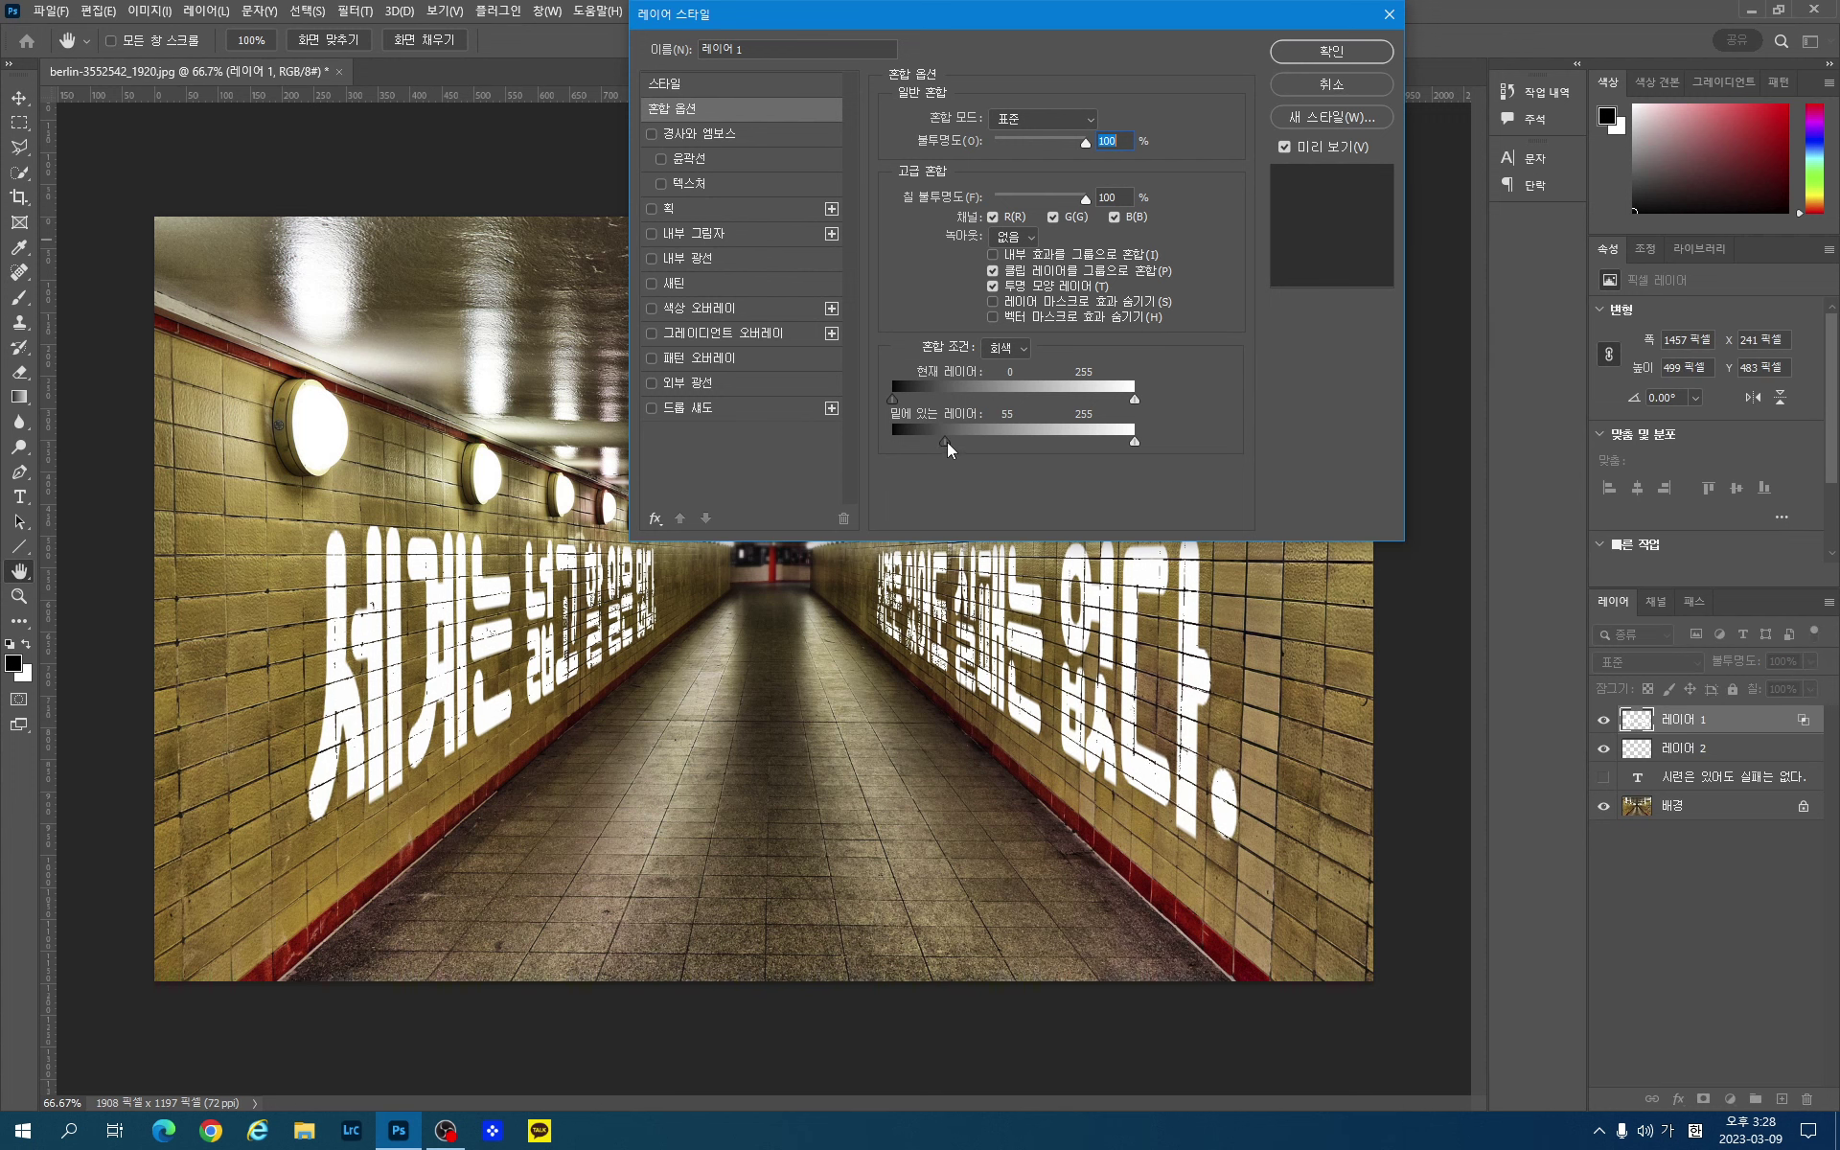
{"action": "left_click", "coordinate": [1331, 52]}
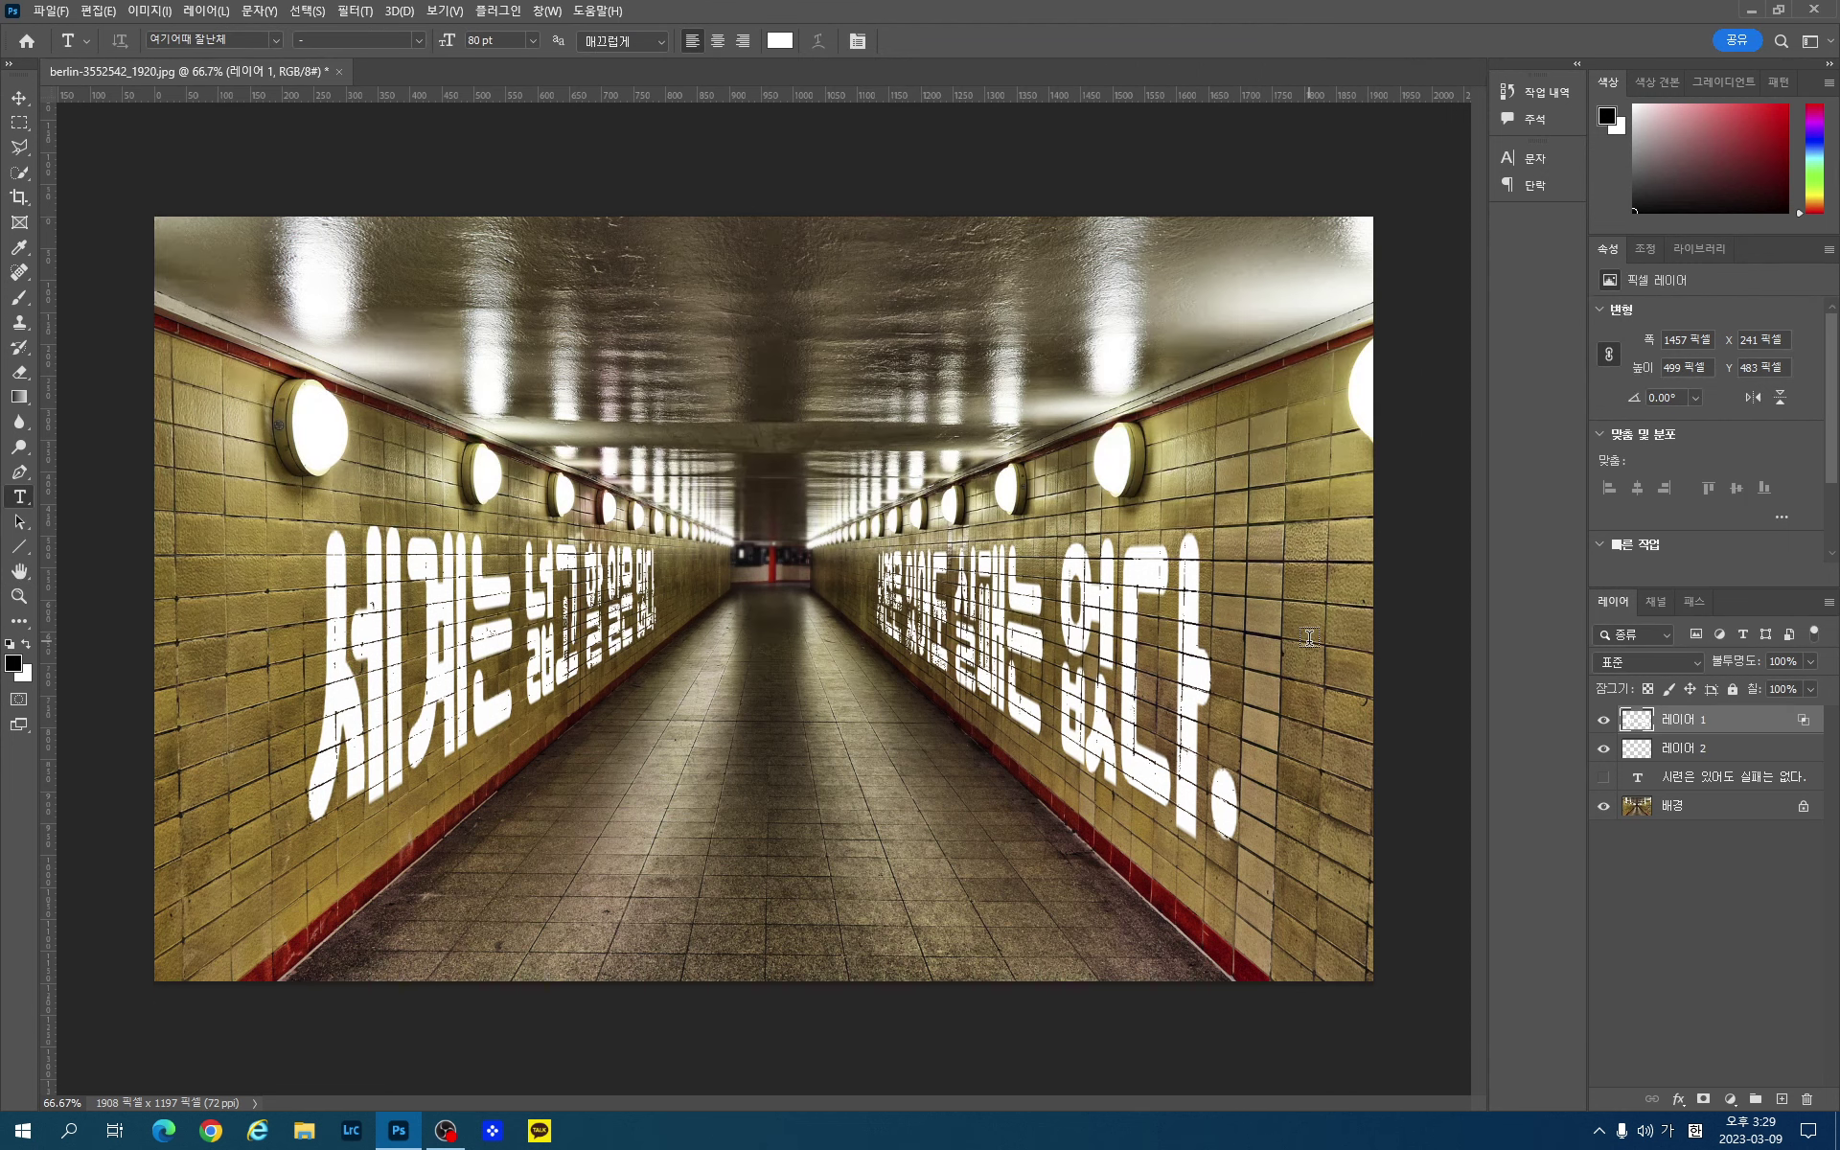